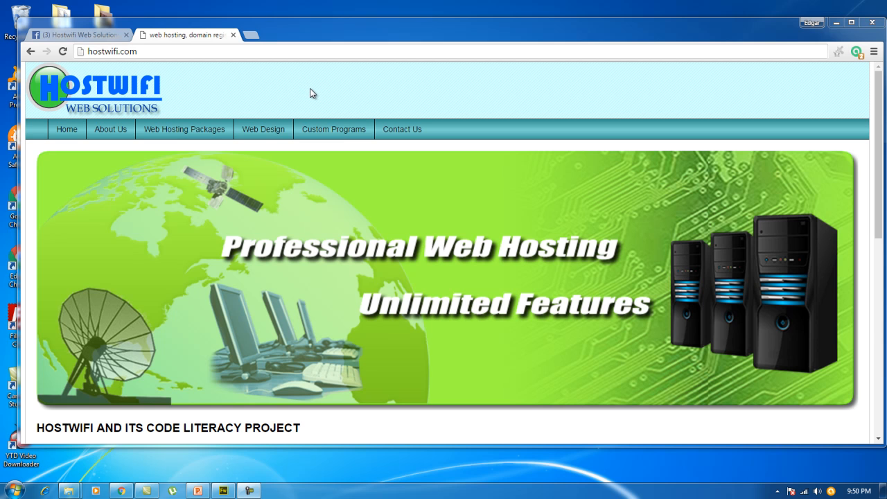
pyautogui.click(251, 34)
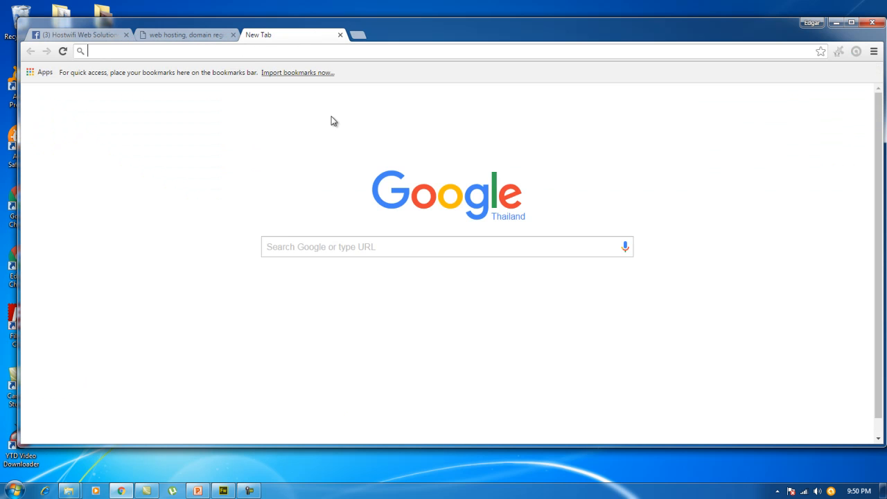
pyautogui.write('ww')
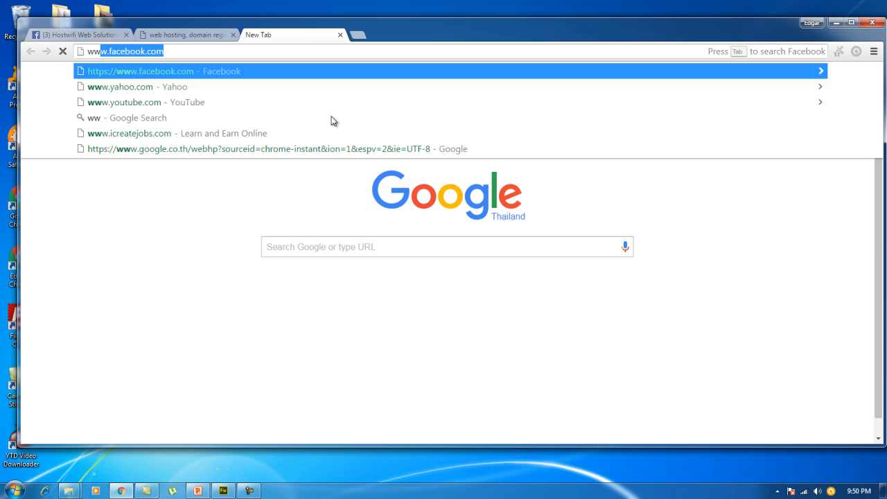
pyautogui.write('w.')
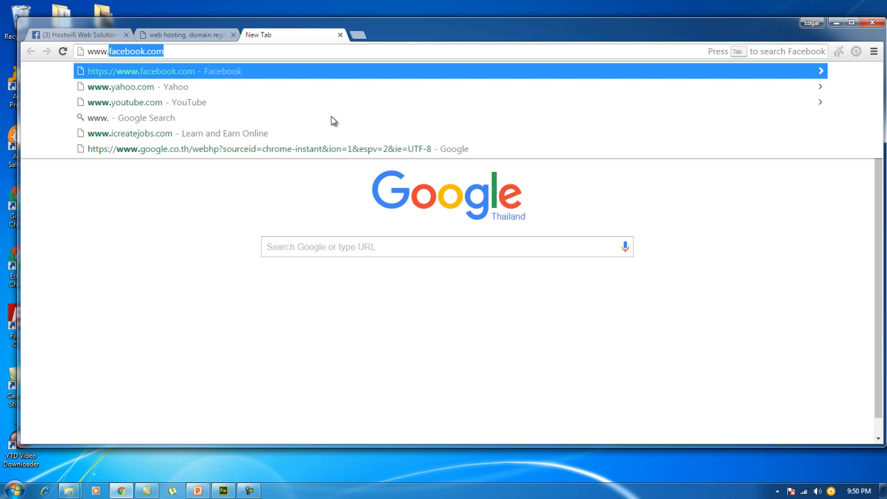
pyautogui.write('qua')
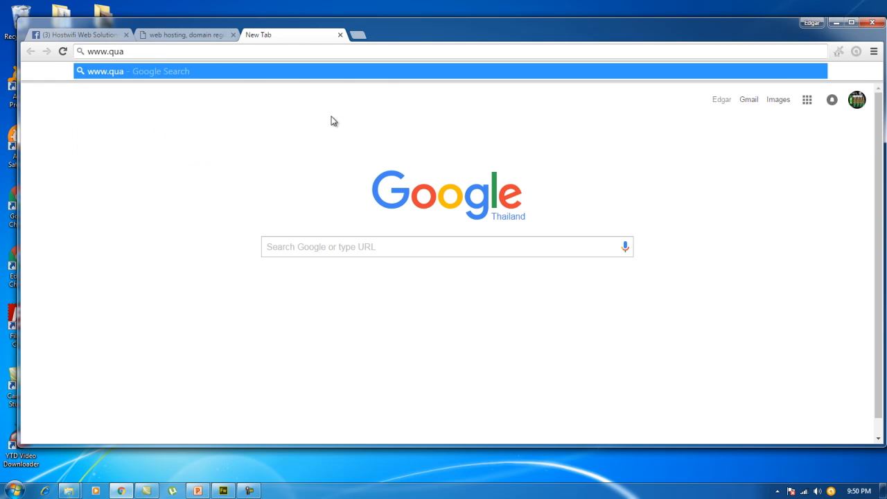
pyautogui.write('ntum')
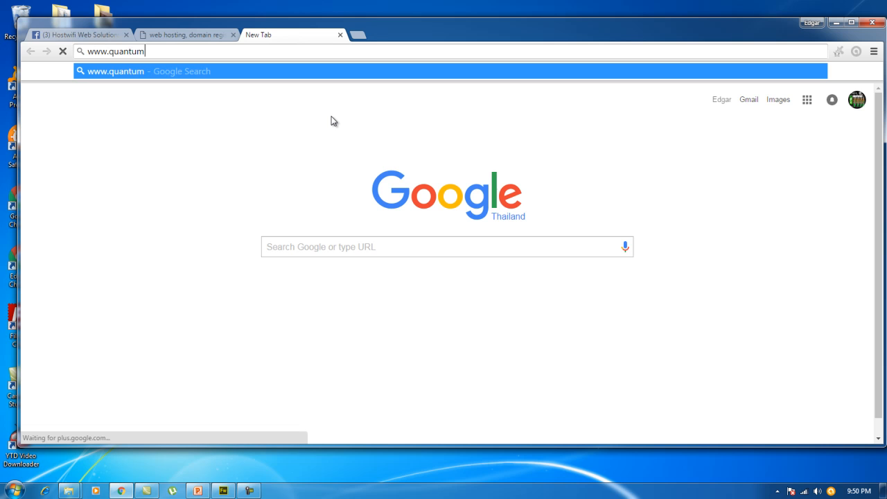
pyautogui.write('shin')
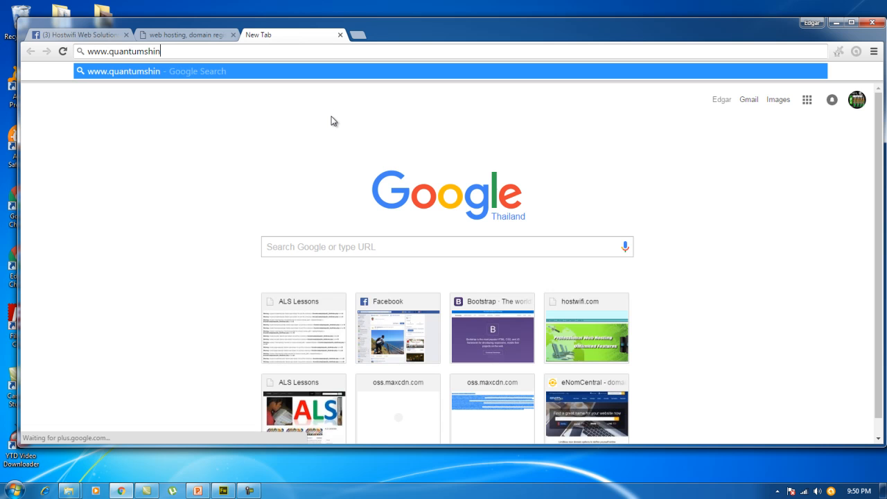
pyautogui.write('ya.com')
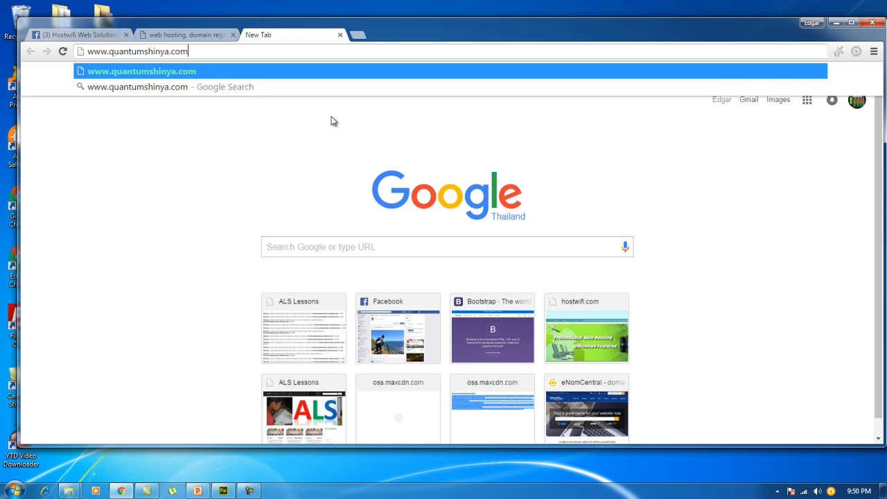
pyautogui.press('Return')
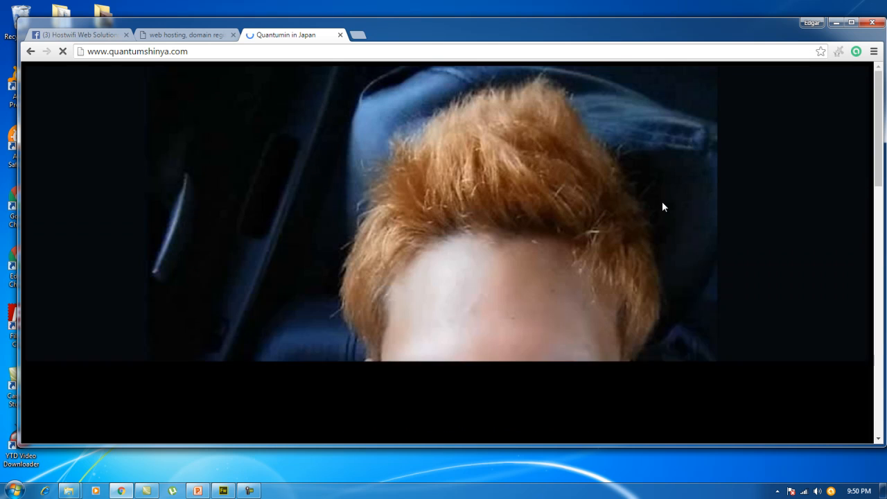
# - Look through the whole Quantumin page, from the header photo down to the product poster and closing line, and return to its beginning
pyautogui.scroll(-2, 647, 155)
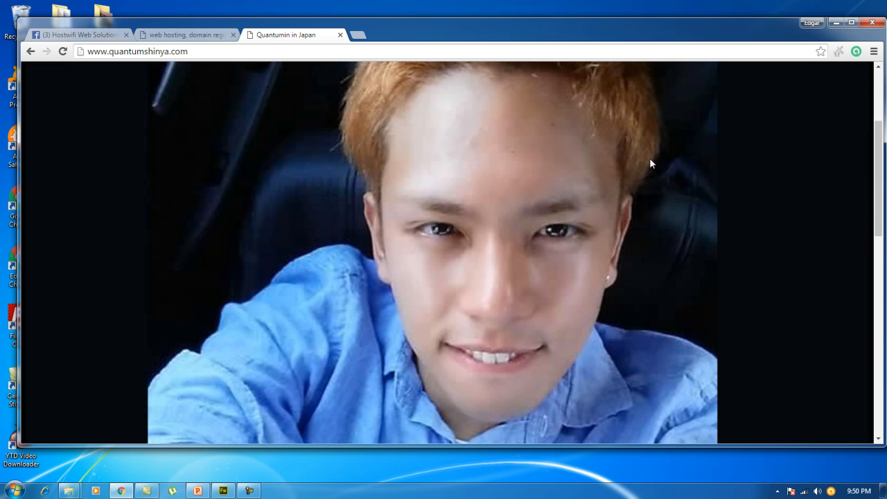
pyautogui.scroll(-3, 649, 157)
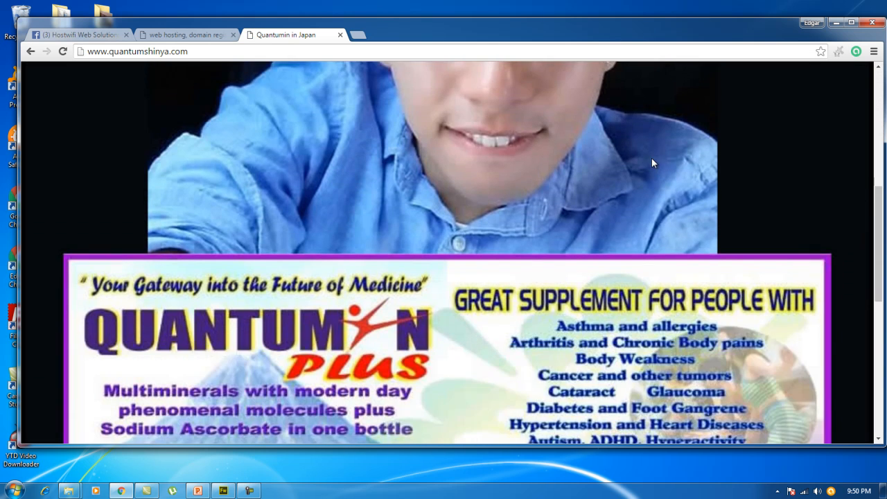
pyautogui.scroll(-2, 651, 155)
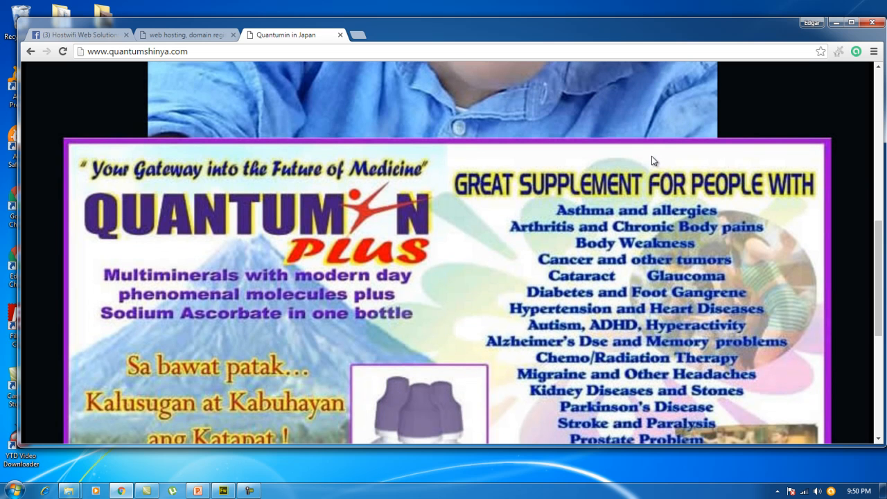
pyautogui.scroll(2, 651, 157)
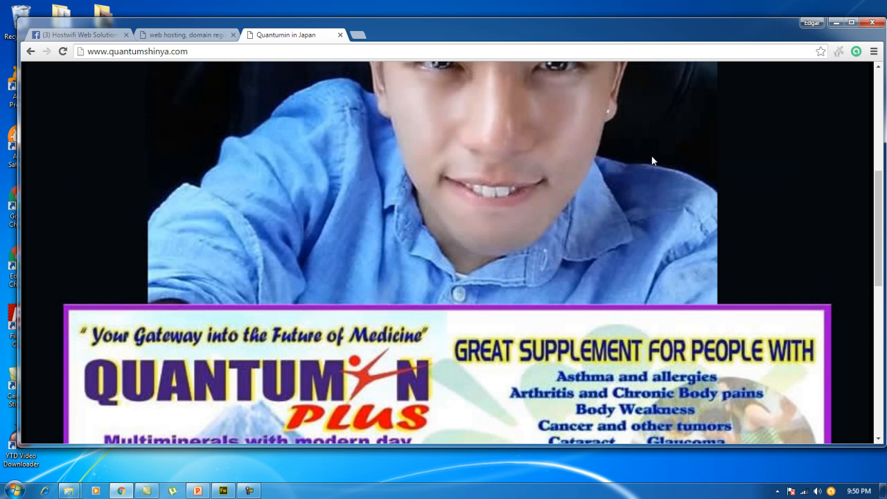
pyautogui.scroll(-4, 651, 160)
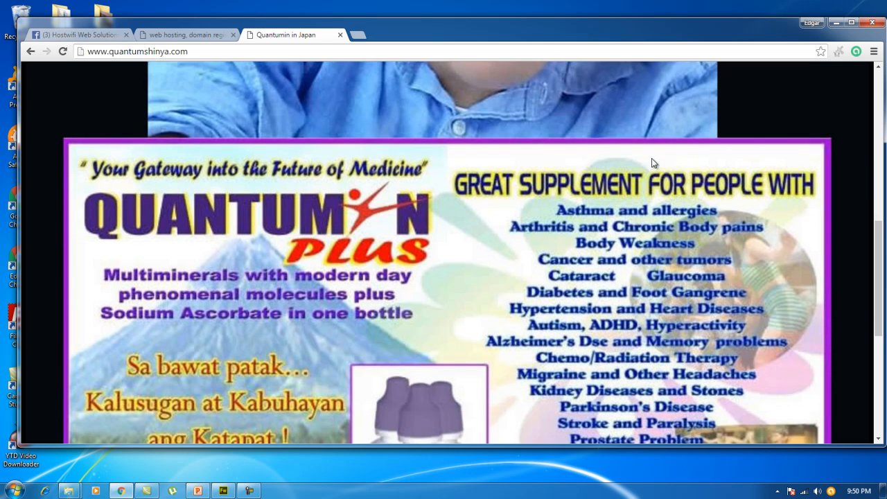
pyautogui.scroll(-2, 653, 166)
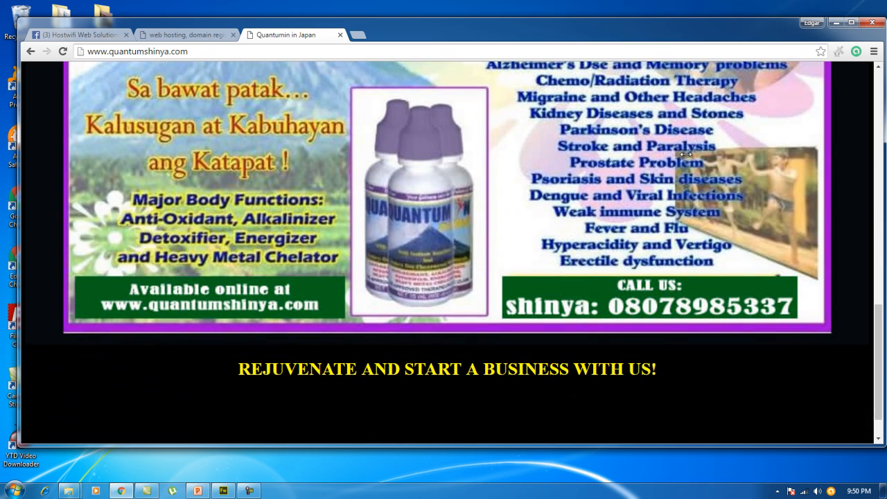
pyautogui.moveTo(878, 332); pyautogui.dragTo(878, 242)
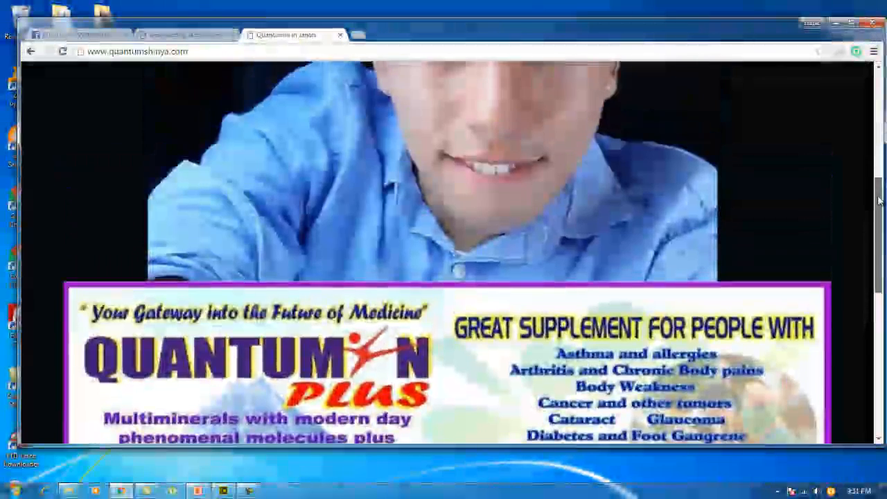
pyautogui.moveTo(879, 201); pyautogui.dragTo(876, 87)
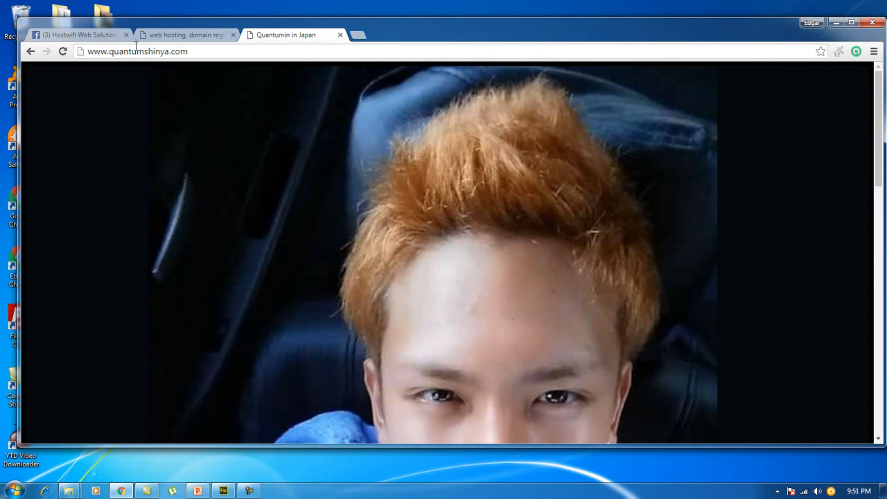
# - Review the Hostwifi Web Solutions Facebook page and the client's storefront photos in the open chat
pyautogui.click(101, 36)
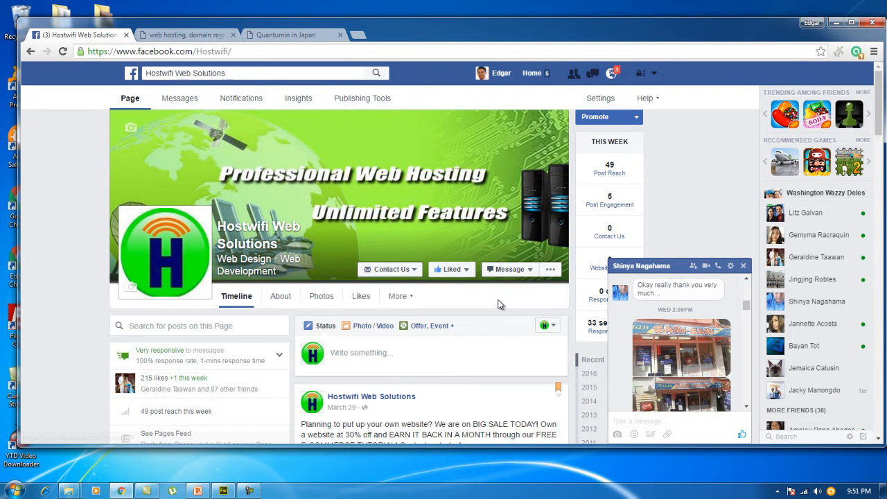
pyautogui.scroll(-5, 502, 302)
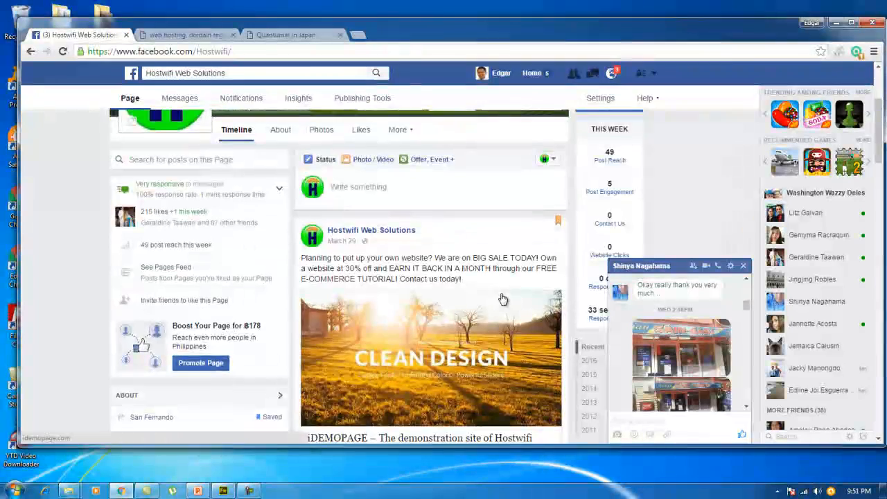
pyautogui.scroll(3, 502, 297)
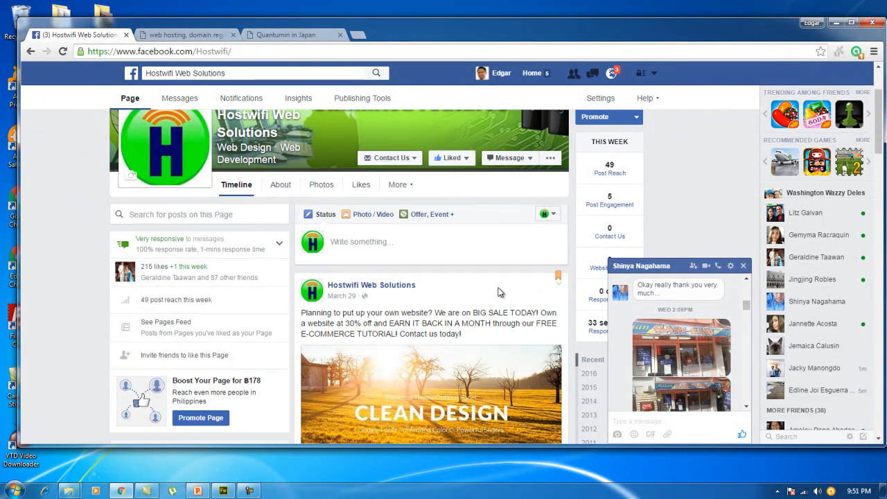
pyautogui.scroll(2, 499, 291)
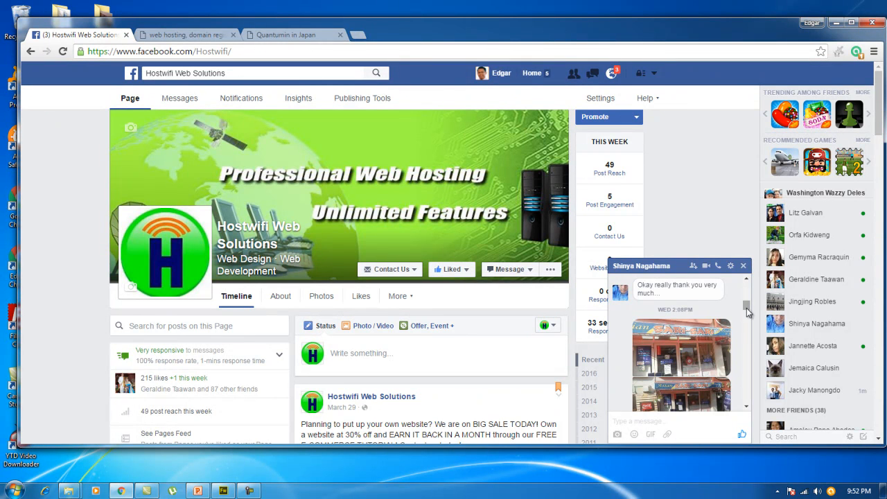
pyautogui.moveTo(748, 307); pyautogui.dragTo(751, 313)
# - Switch to Fireworks and create a new 1200 x 300 pixel document with a transparent canvas
pyautogui.click(223, 490)
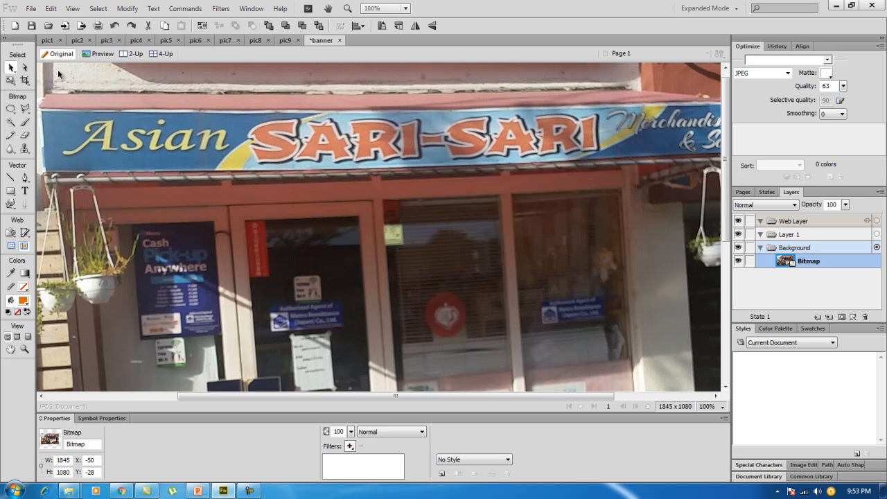
pyautogui.click(14, 27)
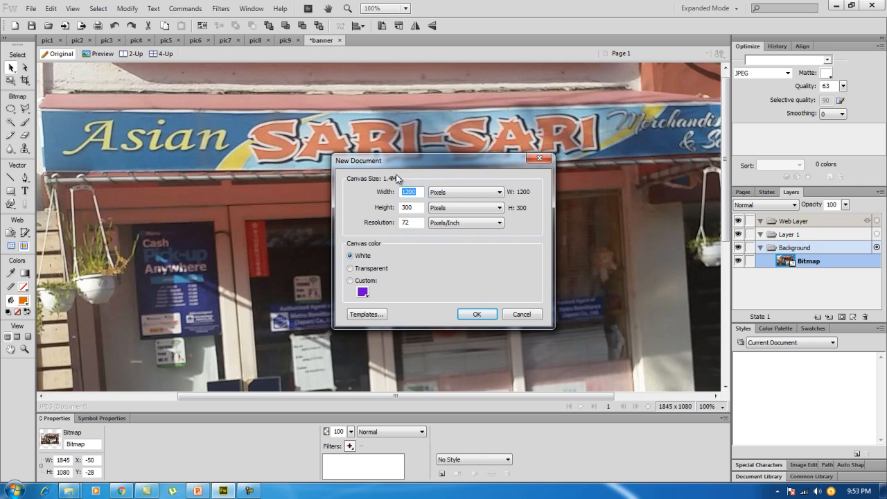
pyautogui.click(419, 194)
pyautogui.click(481, 315)
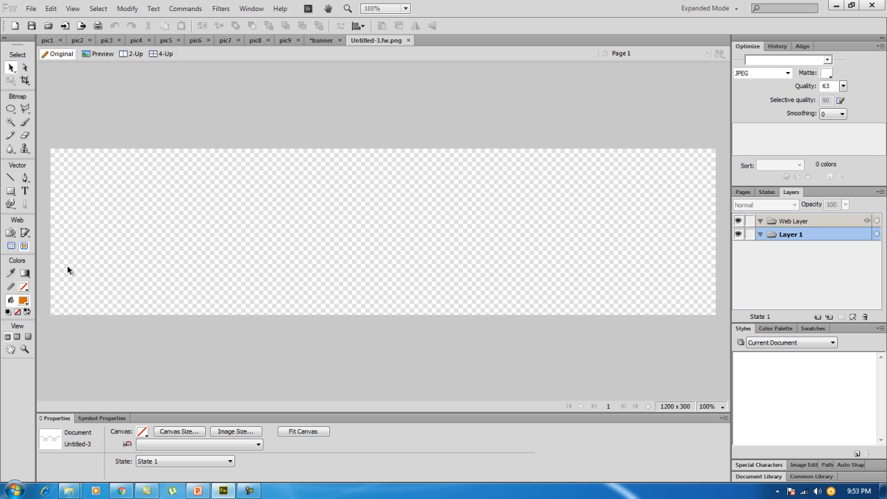
# - Check the storefront sign's lettering in the banner photo and ready the Text tool on the blank canvas
pyautogui.click(327, 40)
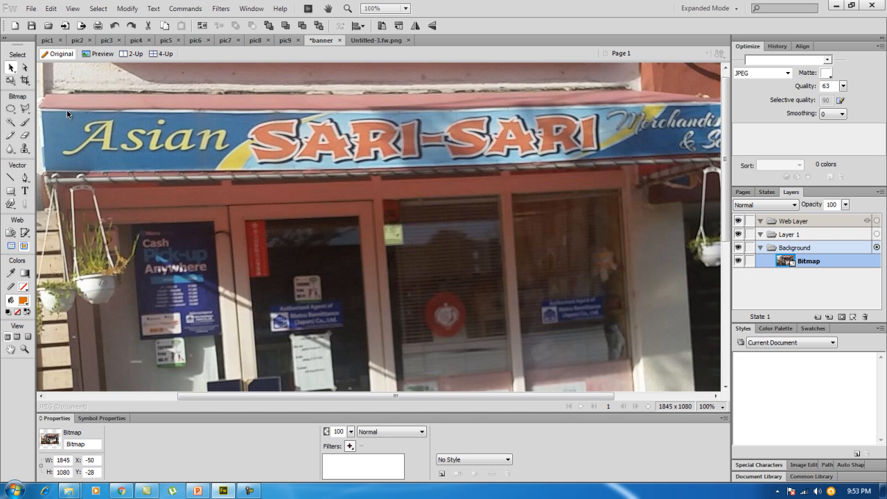
pyautogui.click(391, 41)
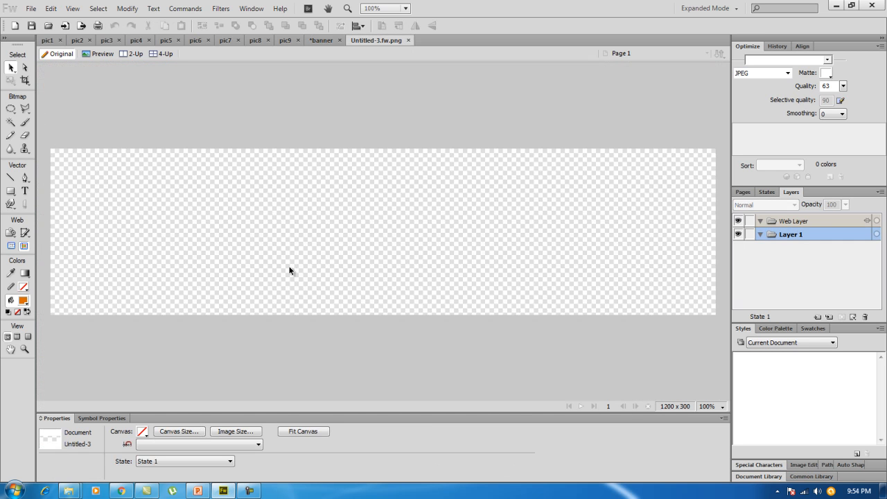
pyautogui.click(25, 192)
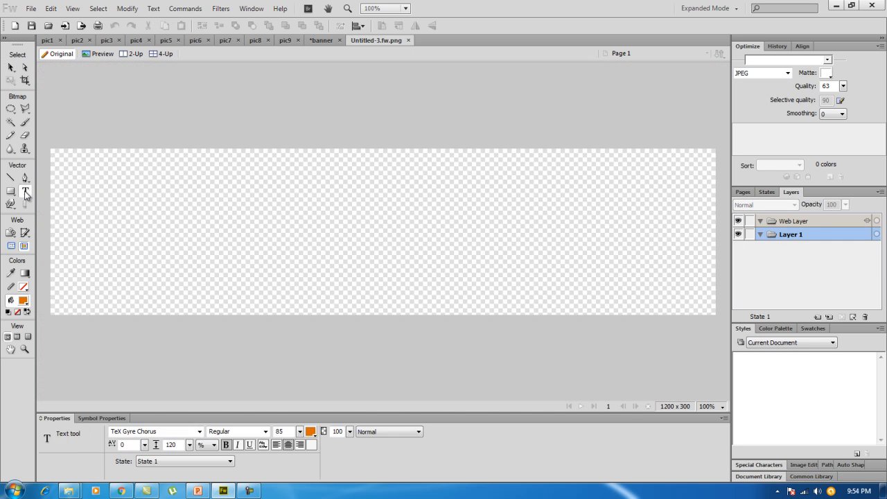
pyautogui.click(343, 229)
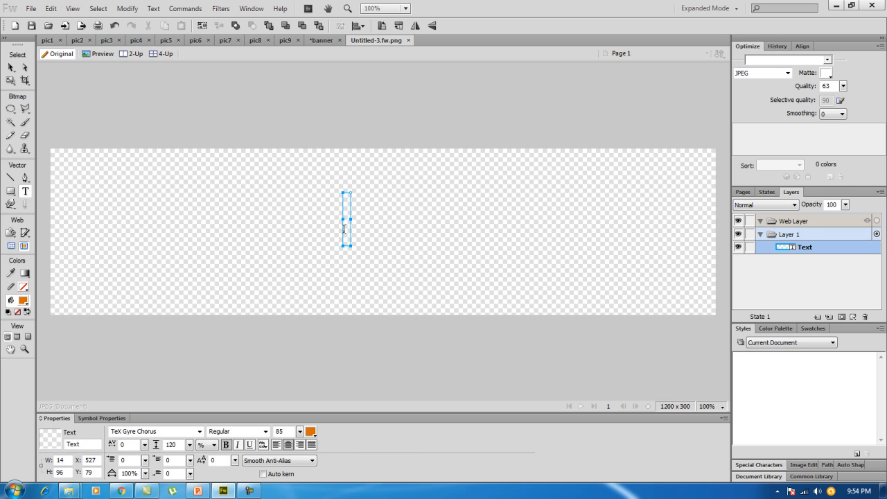
pyautogui.click(333, 43)
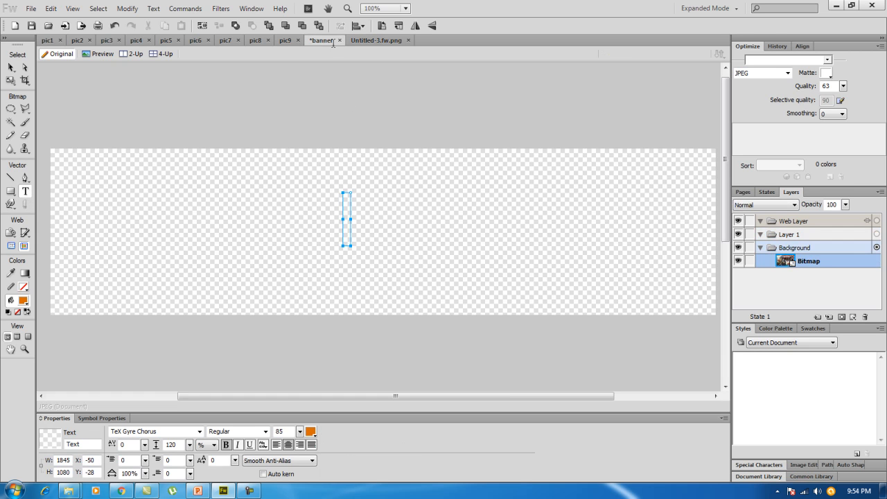
pyautogui.click(387, 43)
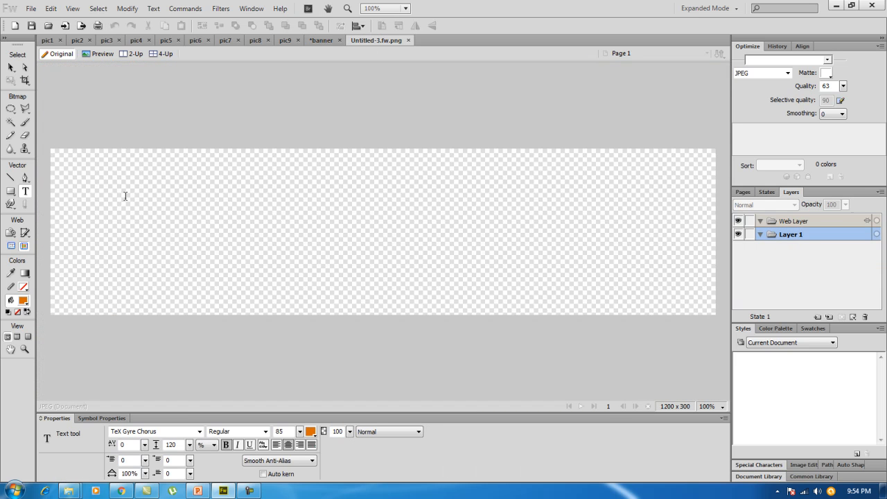
# - Add the text SARI-SARI in orange Shojumaru at size 85 and place it in the right-hand part of the canvas
pyautogui.click(317, 222)
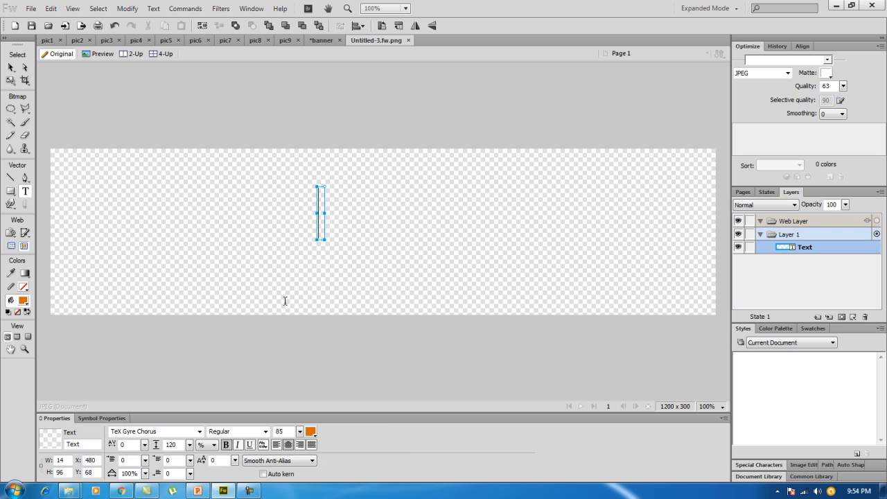
pyautogui.click(200, 431)
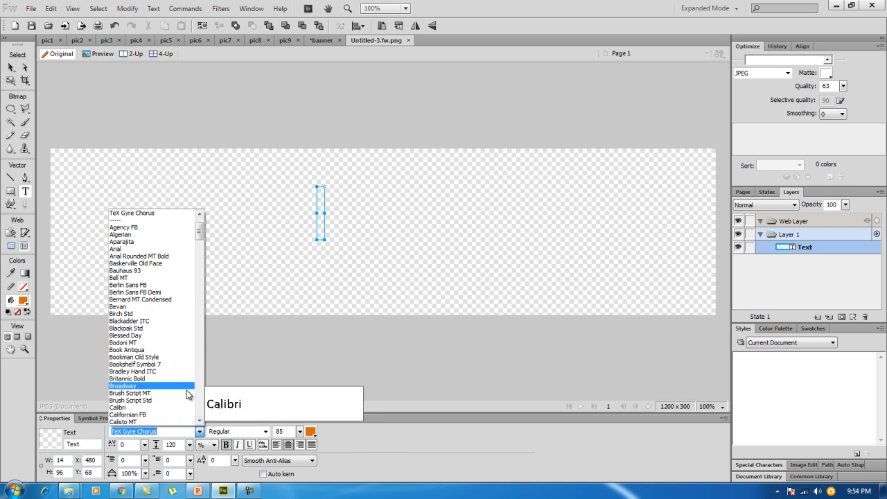
pyautogui.moveTo(200, 232); pyautogui.dragTo(200, 345)
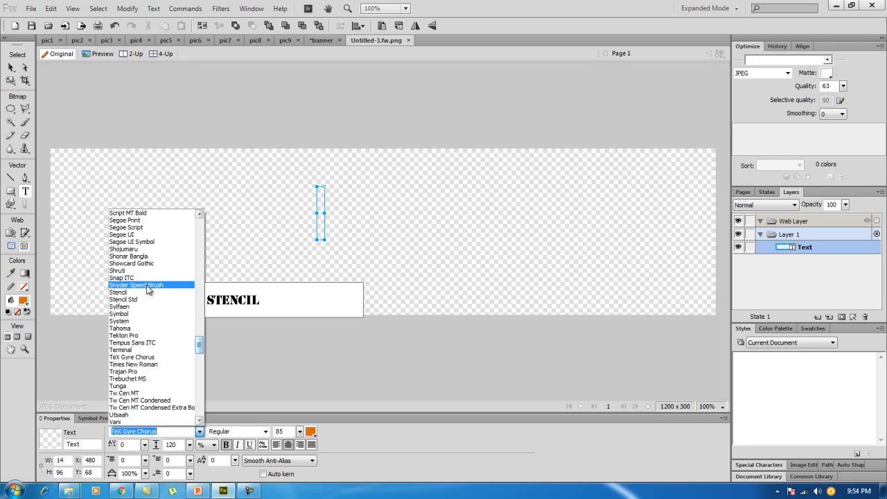
pyautogui.click(138, 249)
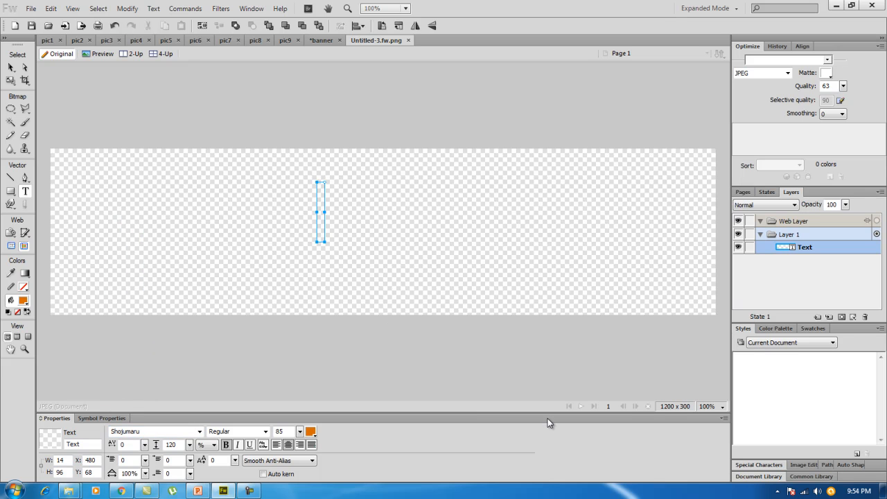
pyautogui.write('SA')
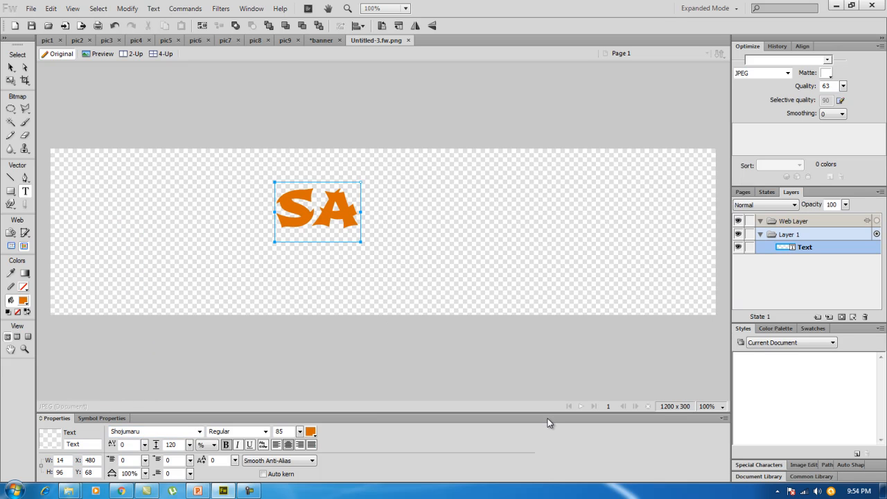
pyautogui.write('RI-SA')
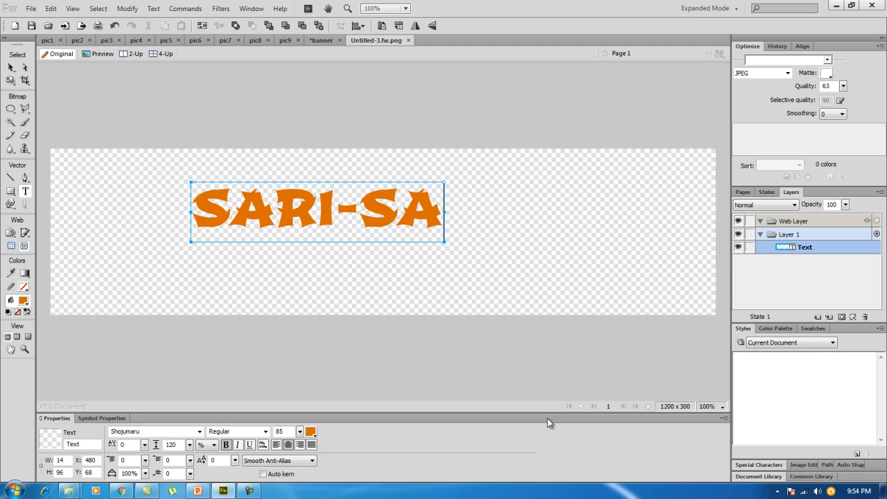
pyautogui.write('RI')
pyautogui.click(12, 68)
pyautogui.moveTo(354, 216); pyautogui.dragTo(455, 233)
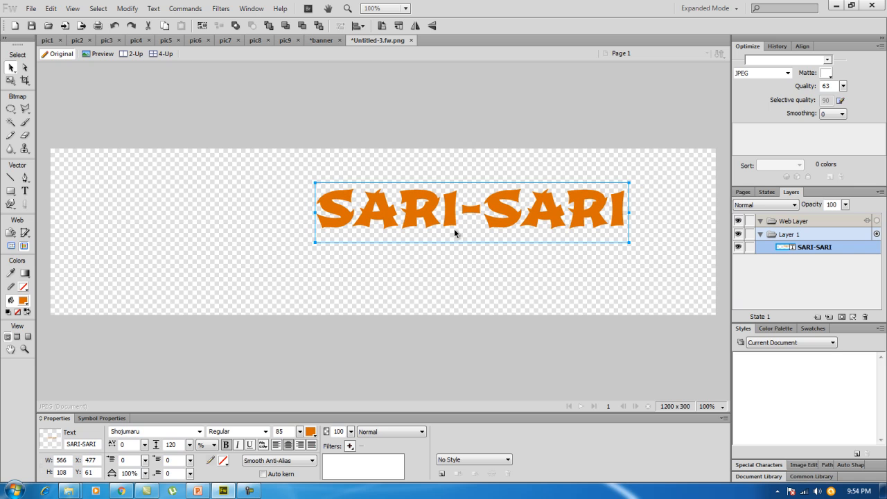
# - Check the sign photo and add the word Asian in TeX Gyre Chorus near the canvas's left edge
pyautogui.click(324, 40)
pyautogui.click(379, 39)
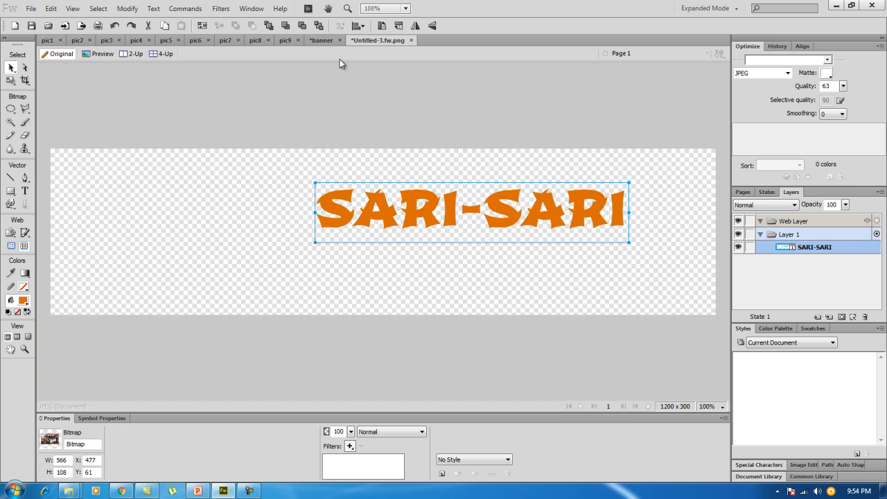
pyautogui.click(151, 203)
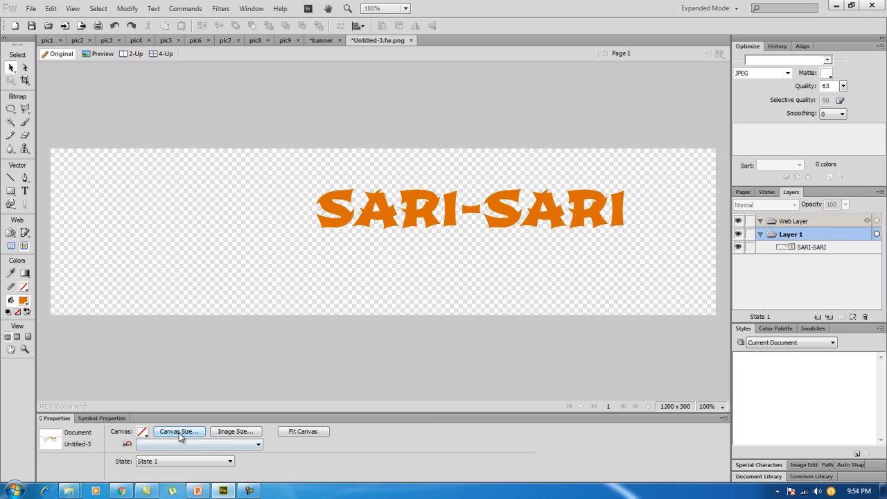
pyautogui.click(29, 194)
pyautogui.click(119, 207)
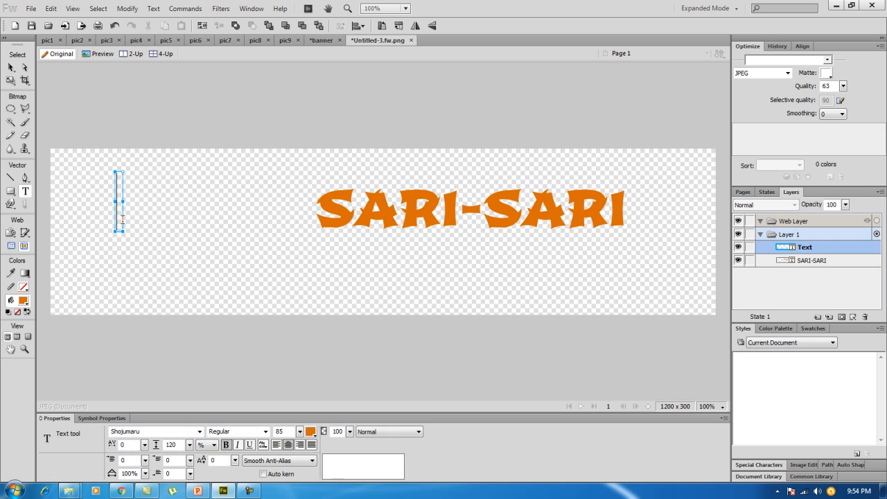
pyautogui.click(199, 431)
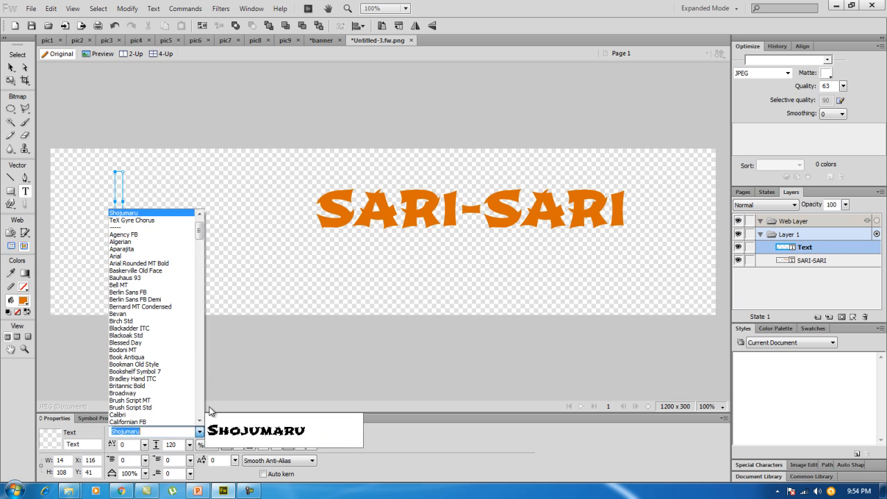
pyautogui.moveTo(199, 224); pyautogui.dragTo(205, 358)
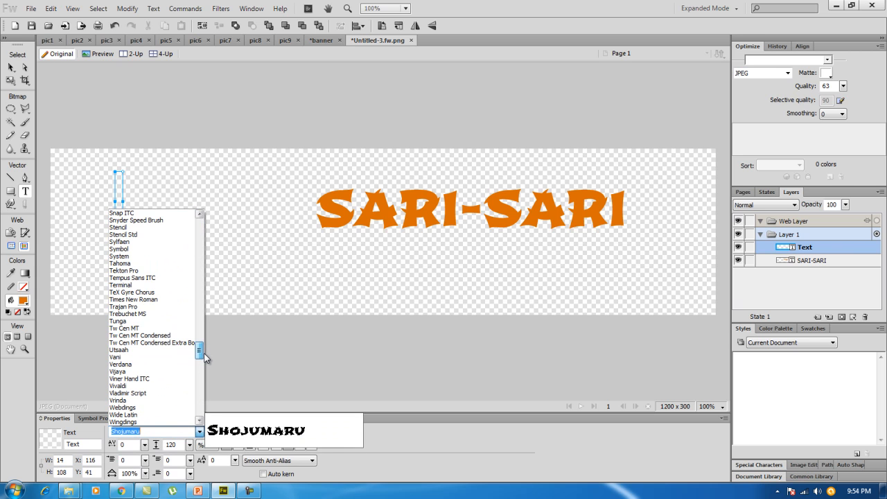
pyautogui.click(126, 293)
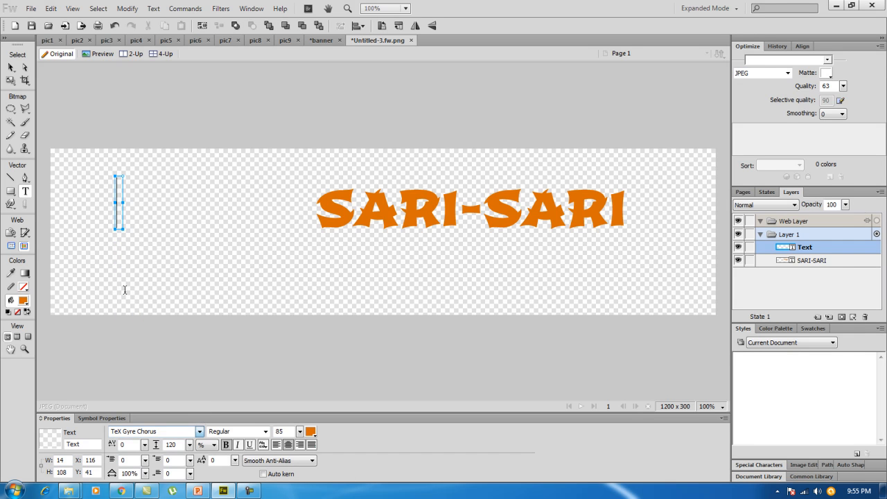
pyautogui.write('a')
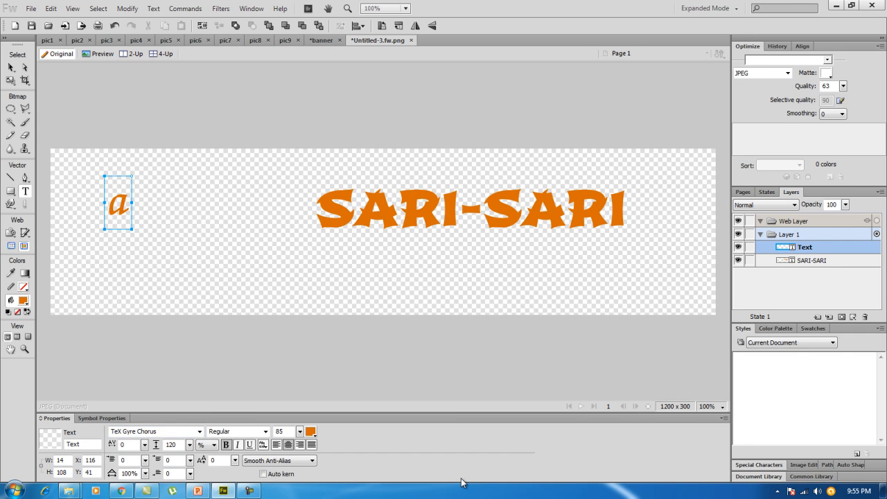
pyautogui.press('BackSpace')
pyautogui.write('As')
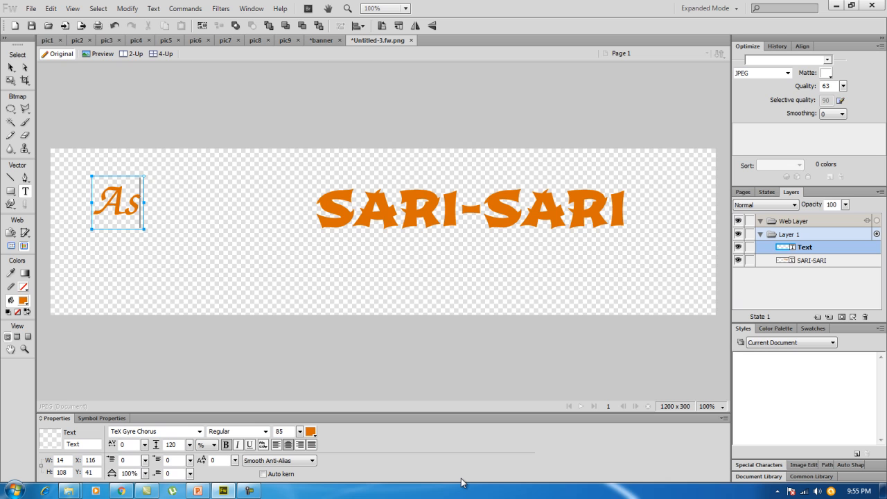
pyautogui.write('ian')
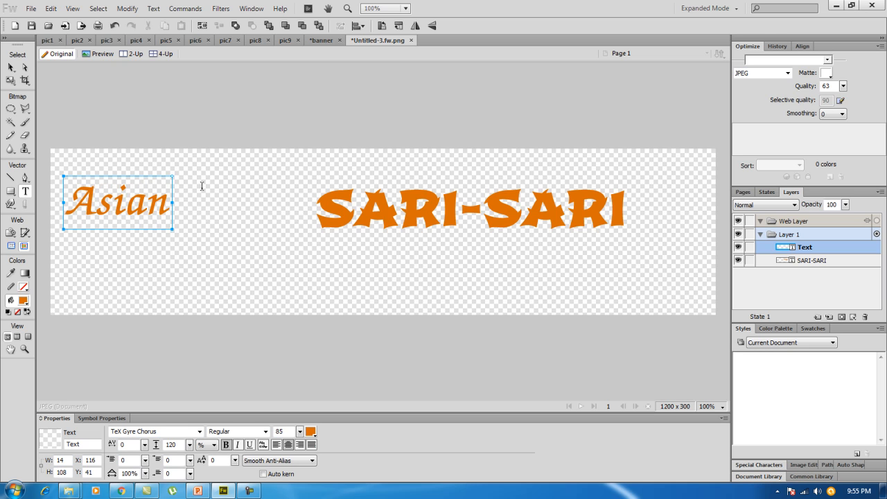
# - Move Asian closer to SARI-SARI, set its font size to 100, and adjust both words onto a common line
pyautogui.click(11, 67)
pyautogui.moveTo(133, 217); pyautogui.dragTo(223, 221)
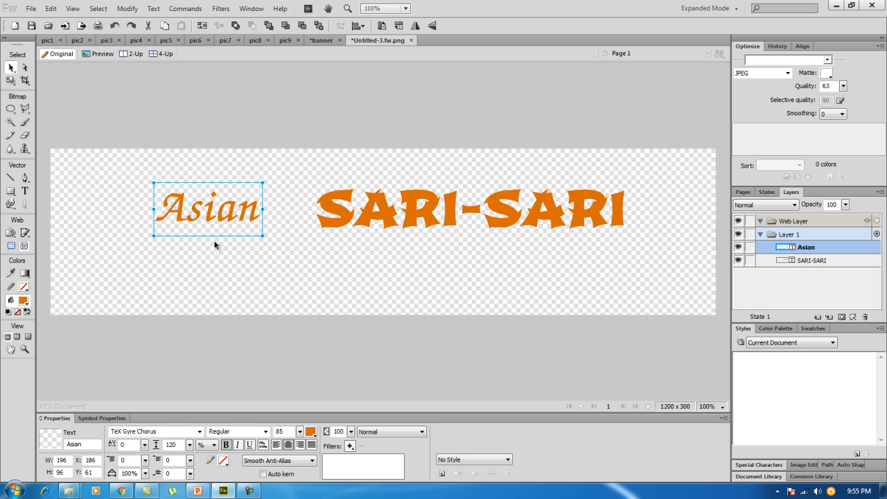
pyautogui.moveTo(300, 431); pyautogui.dragTo(303, 423)
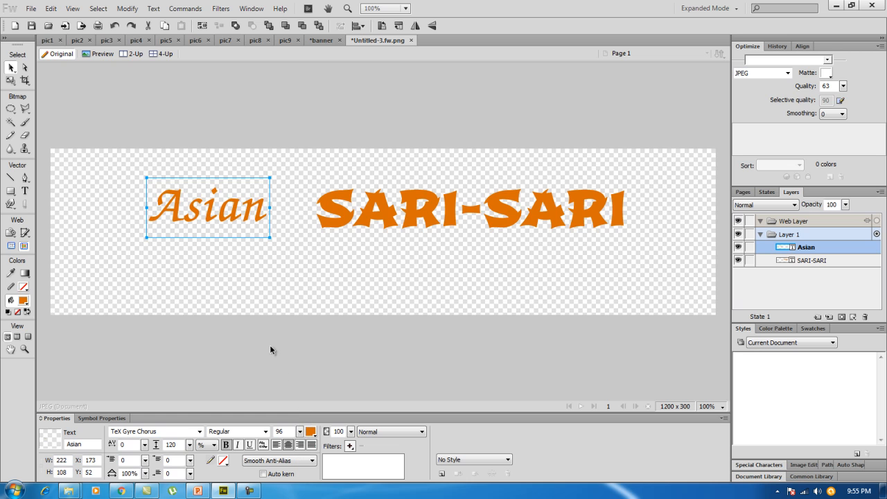
pyautogui.doubleClick(285, 432)
pyautogui.write('100')
pyautogui.press('Return')
pyautogui.moveTo(248, 227)
pyautogui.mouseDown()
pyautogui.moveTo(257, 224)
pyautogui.moveTo(221, 219)
pyautogui.moveTo(254, 224)
pyautogui.mouseUp()
pyautogui.moveTo(508, 217); pyautogui.dragTo(499, 216)
pyautogui.moveTo(244, 219); pyautogui.dragTo(231, 224)
# - Enlarge Asian to font size 120 and readjust the spacing between it and SARI-SARI
pyautogui.doubleClick(280, 431)
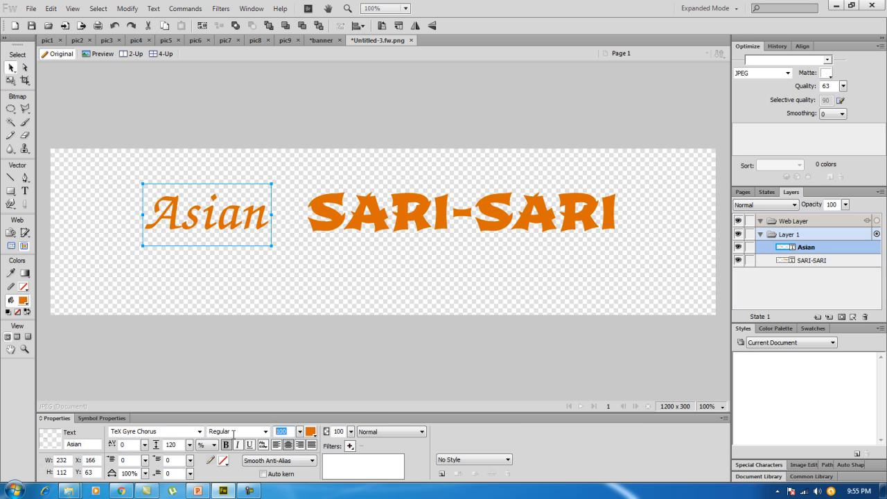
pyautogui.write('1')
pyautogui.press('Return')
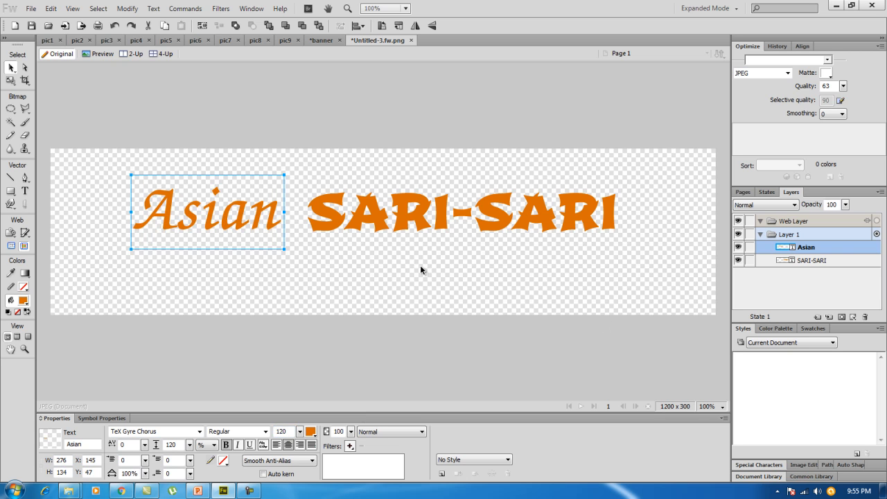
pyautogui.moveTo(264, 236); pyautogui.dragTo(259, 237)
pyautogui.moveTo(392, 227); pyautogui.dragTo(401, 227)
pyautogui.moveTo(224, 225); pyautogui.dragTo(232, 231)
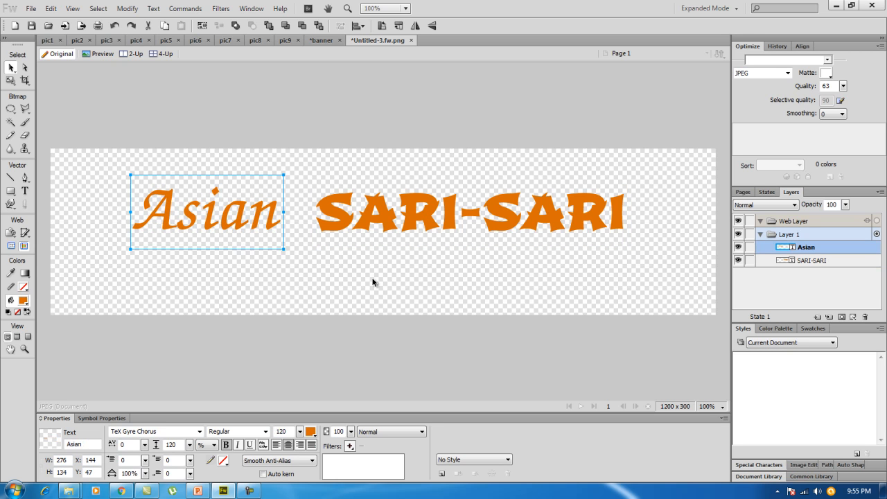
# - Check the lettering color in the storefront sign photo and recolor the word Asian bright yellow
pyautogui.click(325, 40)
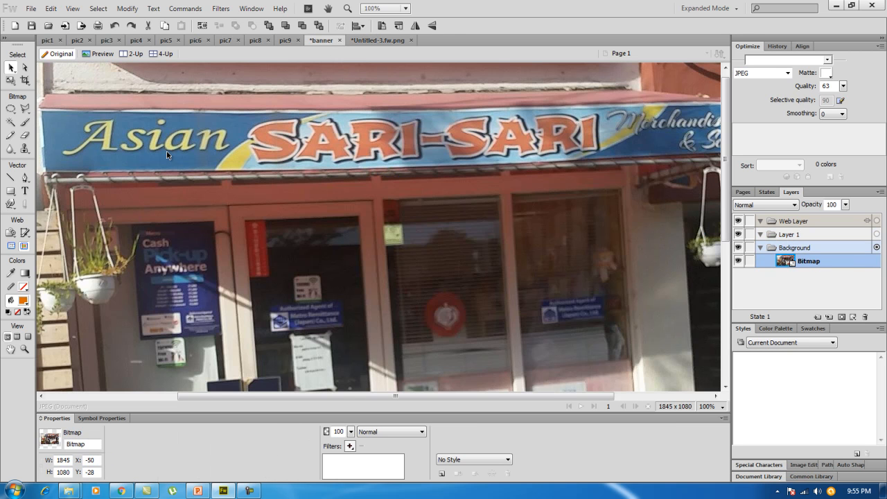
pyautogui.click(395, 40)
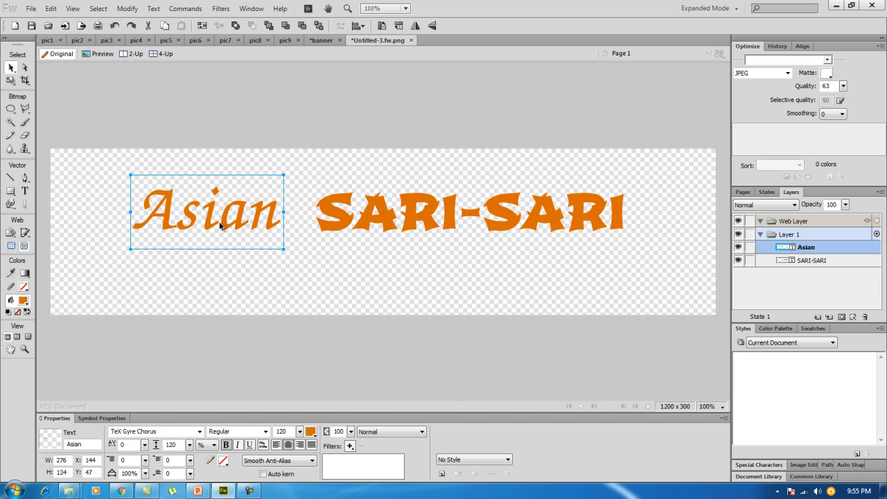
pyautogui.click(310, 431)
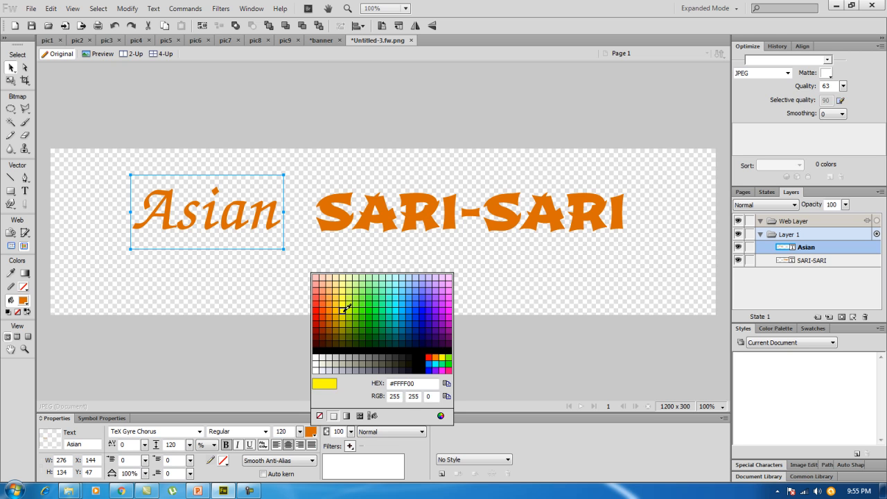
pyautogui.click(346, 300)
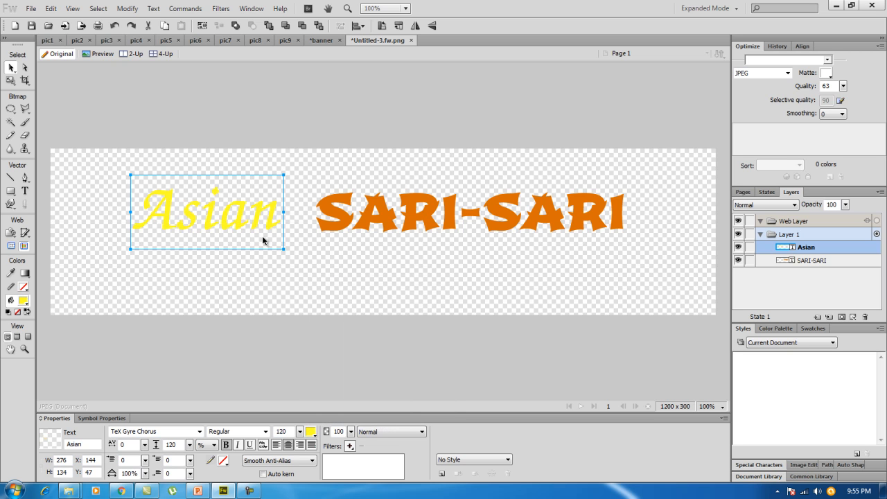
pyautogui.click(430, 223)
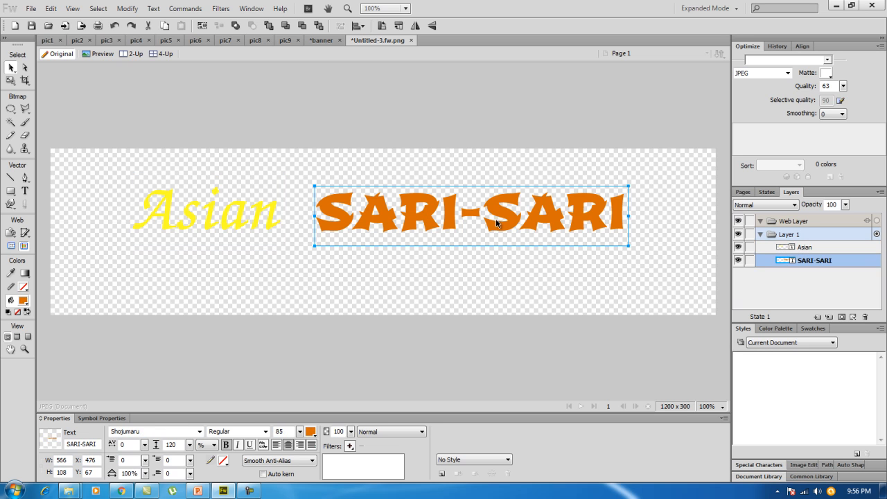
pyautogui.click(282, 278)
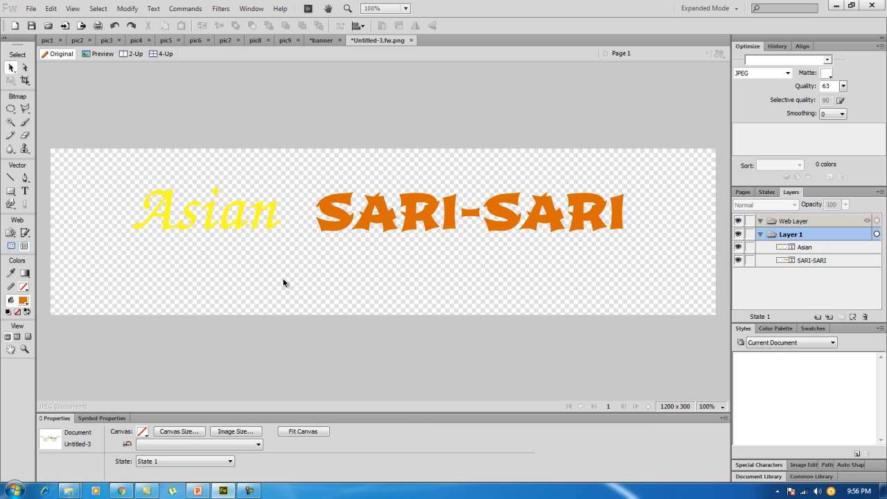
# - Check the background in the storefront sign photo and set the new banner's canvas color to bright blue
pyautogui.click(322, 39)
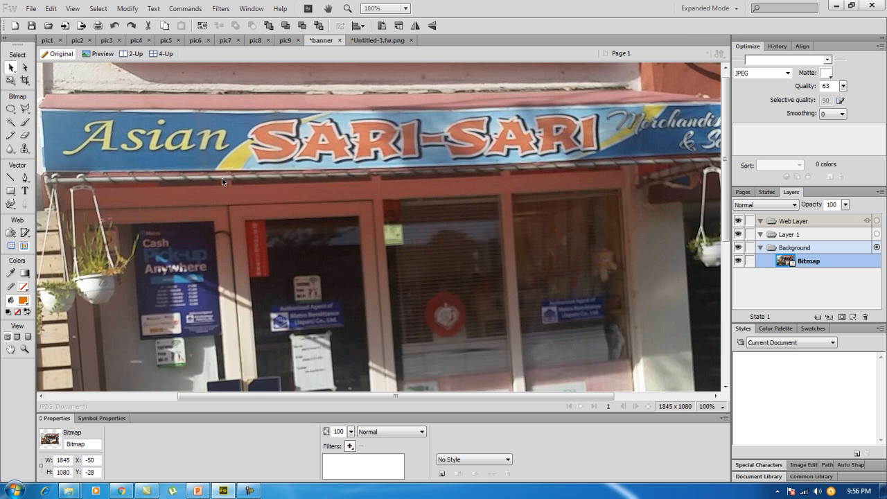
pyautogui.click(224, 491)
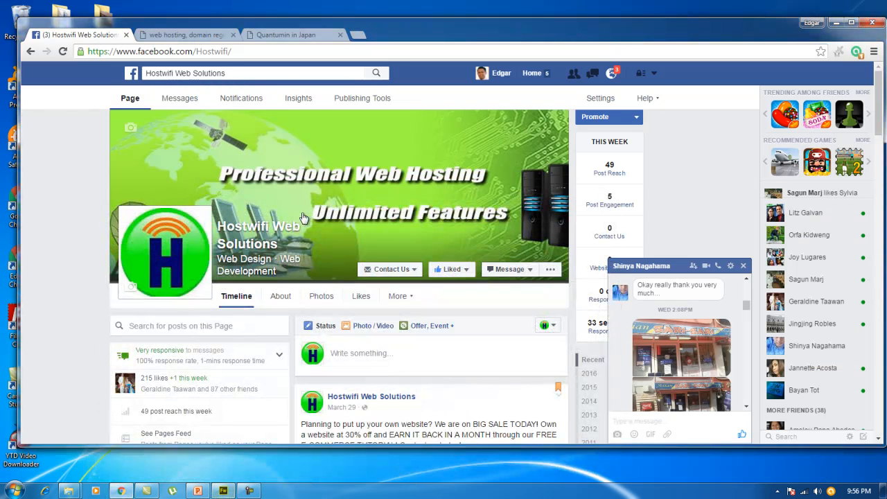
pyautogui.click(223, 491)
pyautogui.click(377, 40)
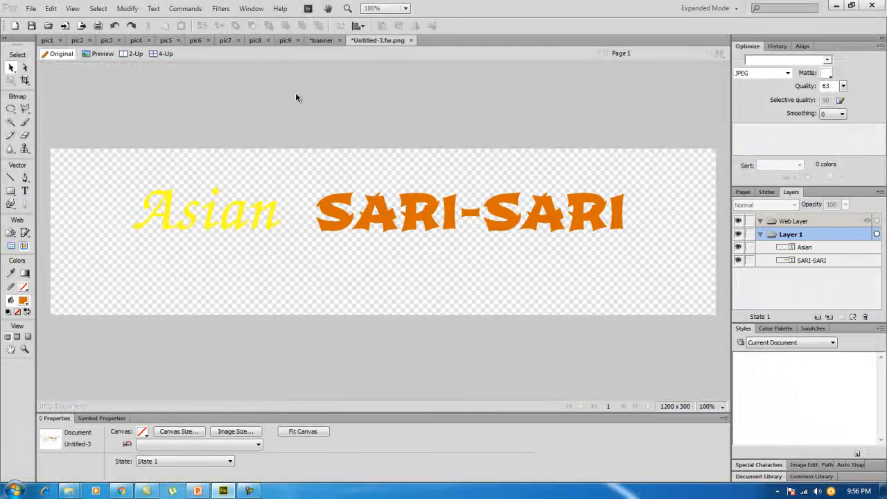
pyautogui.click(142, 432)
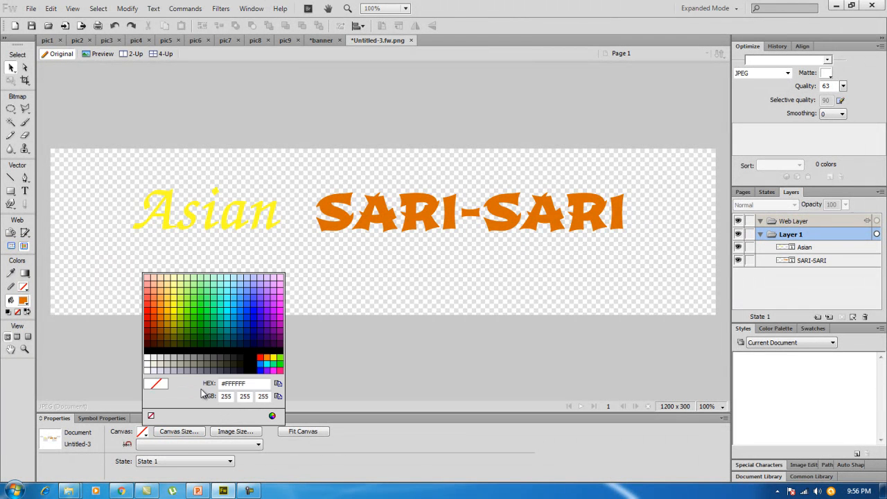
pyautogui.click(248, 304)
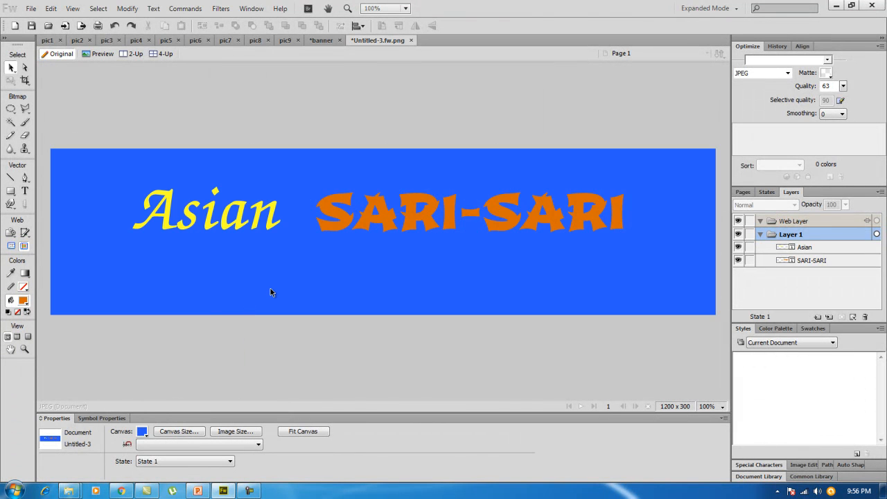
# - Compare the yellow Asian lettering and blue background with the storefront sign photo and return to the new banner
pyautogui.click(233, 230)
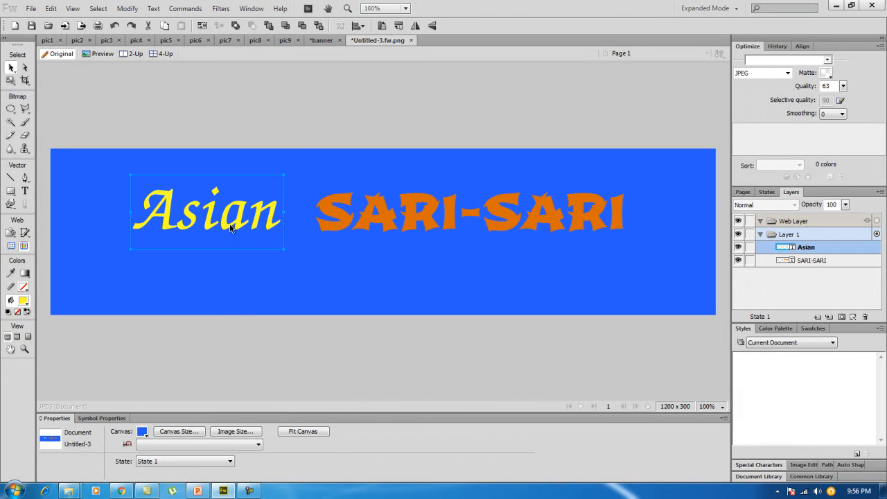
pyautogui.click(327, 41)
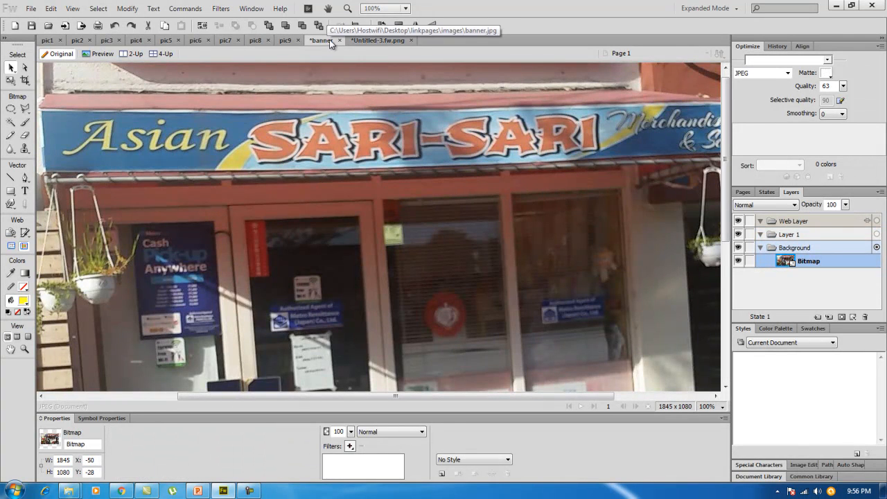
pyautogui.click(369, 40)
pyautogui.click(244, 311)
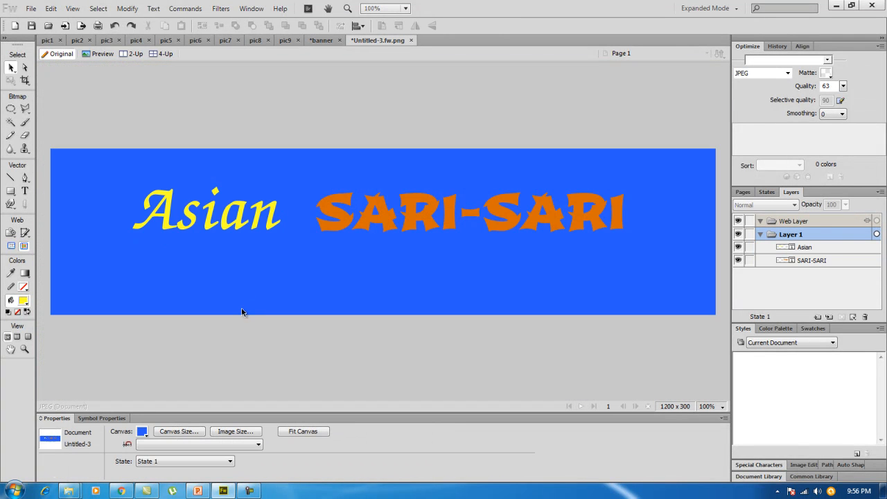
# - Check the background in the storefront sign photo and lighten the new banner's canvas color to RGB 102, 140, 255
pyautogui.click(322, 40)
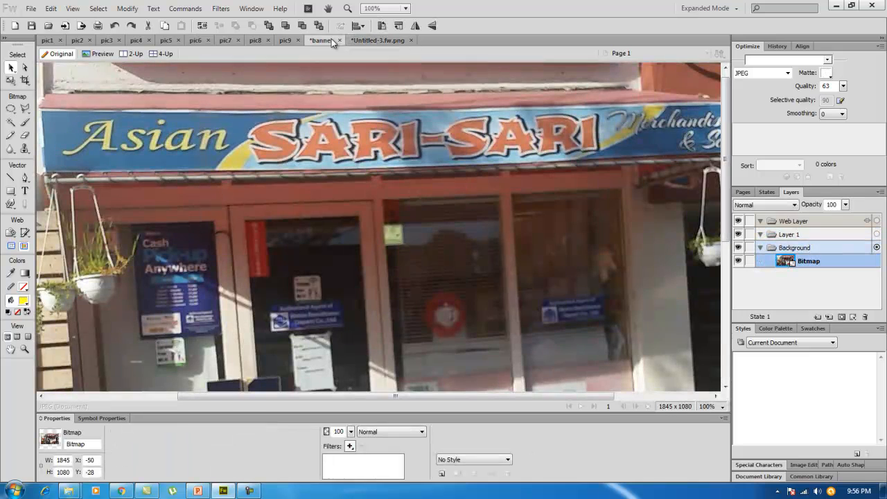
pyautogui.click(388, 40)
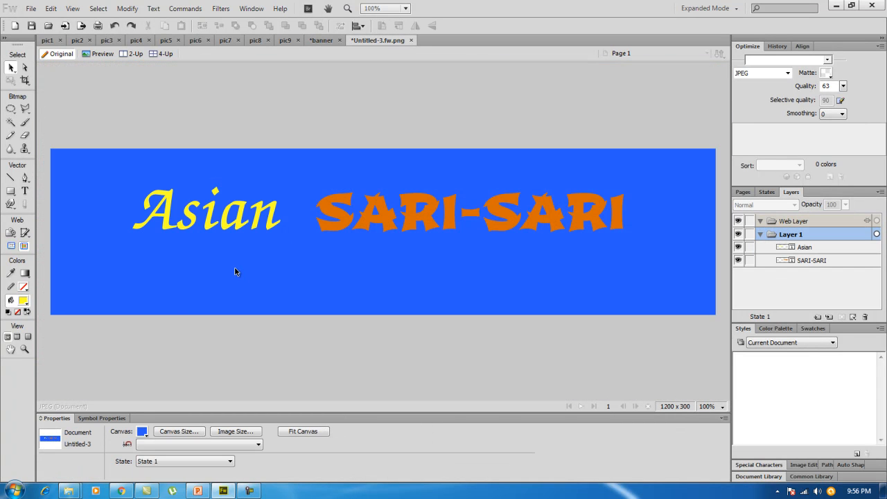
pyautogui.click(142, 431)
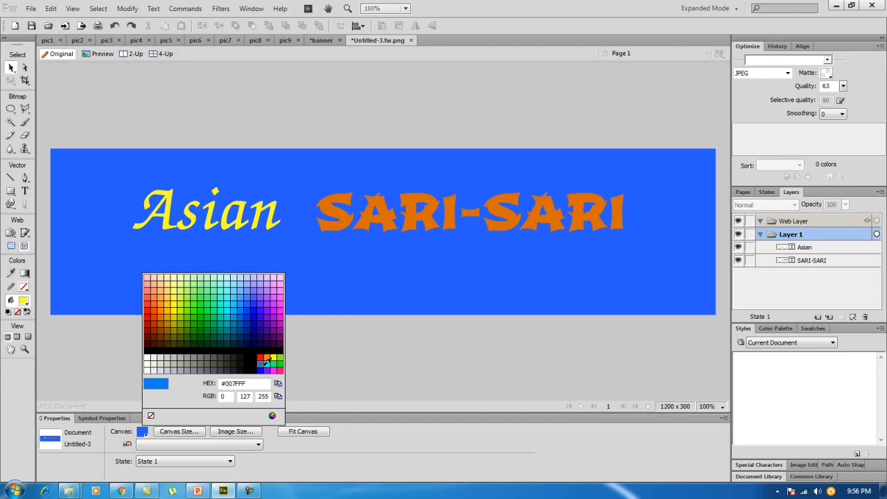
pyautogui.click(271, 415)
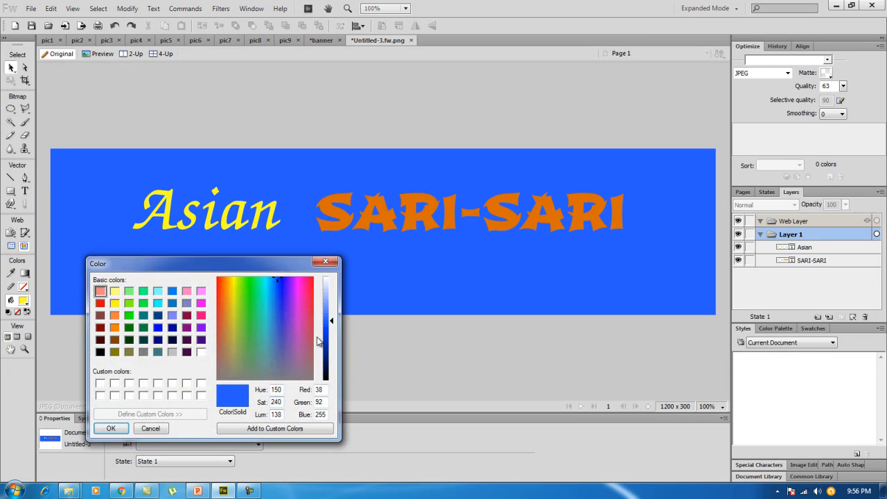
pyautogui.moveTo(331, 322); pyautogui.dragTo(333, 311)
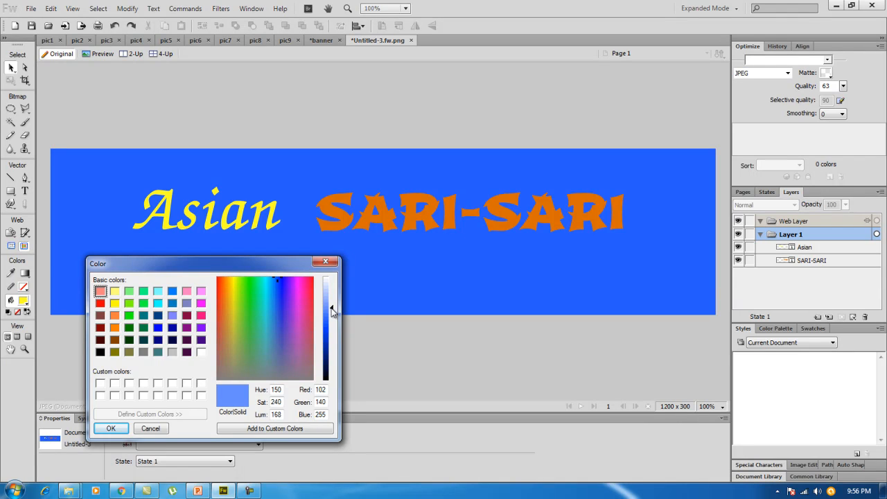
pyautogui.click(111, 428)
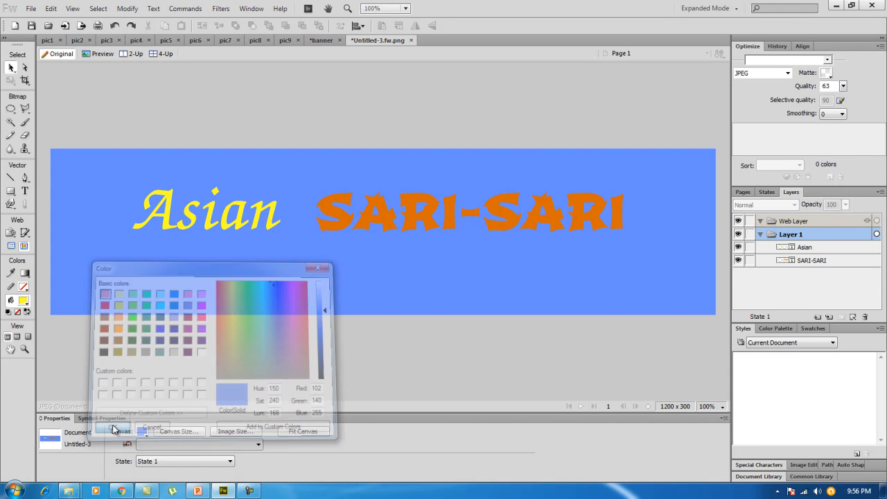
# - Compare the lighter canvas with the storefront sign photo and set the canvas color back to bright blue
pyautogui.click(326, 40)
pyautogui.click(373, 40)
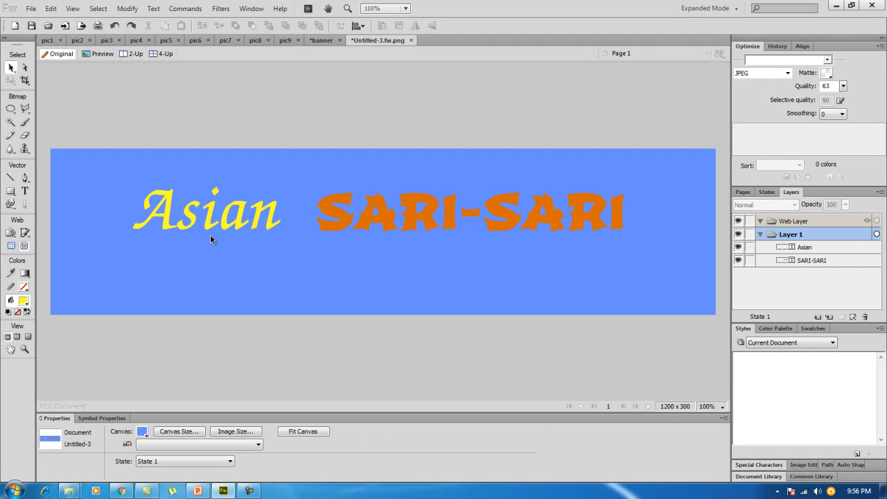
pyautogui.click(142, 431)
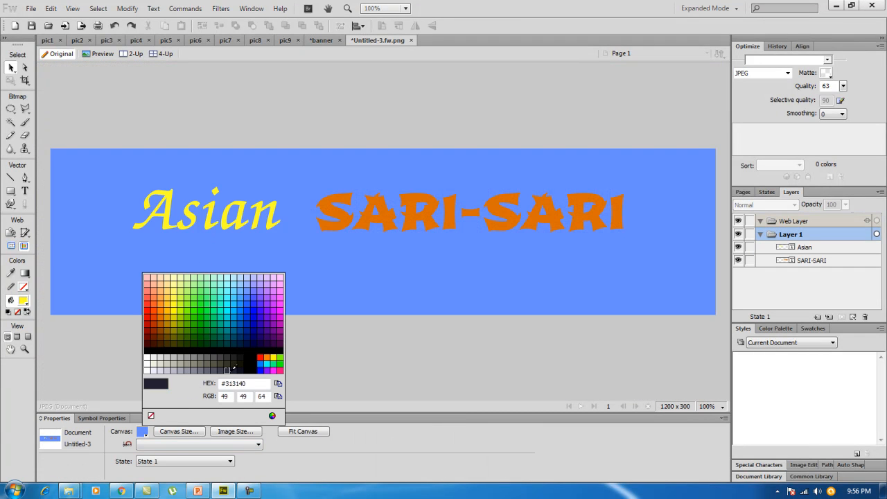
pyautogui.click(251, 301)
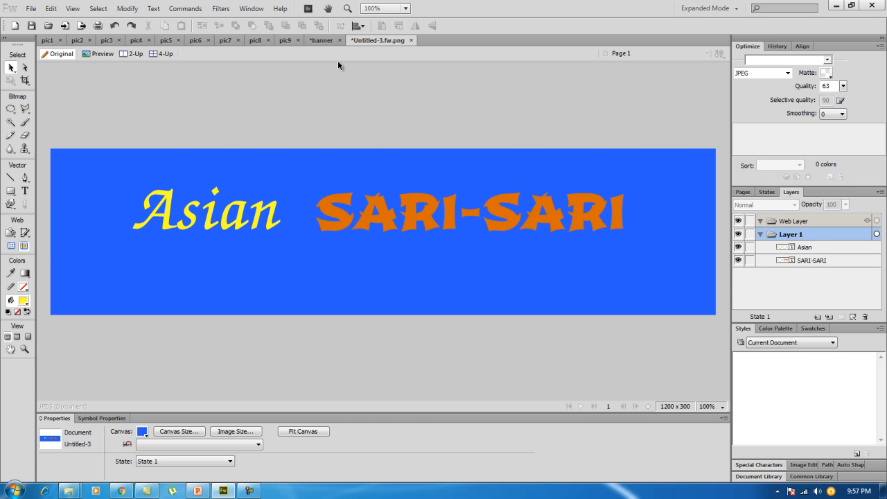
# - Check the lettering layout in the storefront sign photo and move Asian and SARI-SARI farther apart on the new banner
pyautogui.click(329, 39)
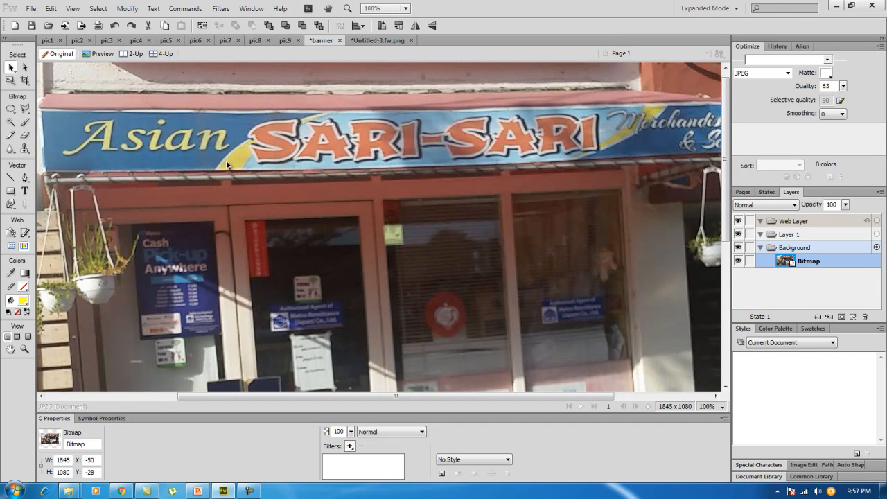
pyautogui.click(225, 492)
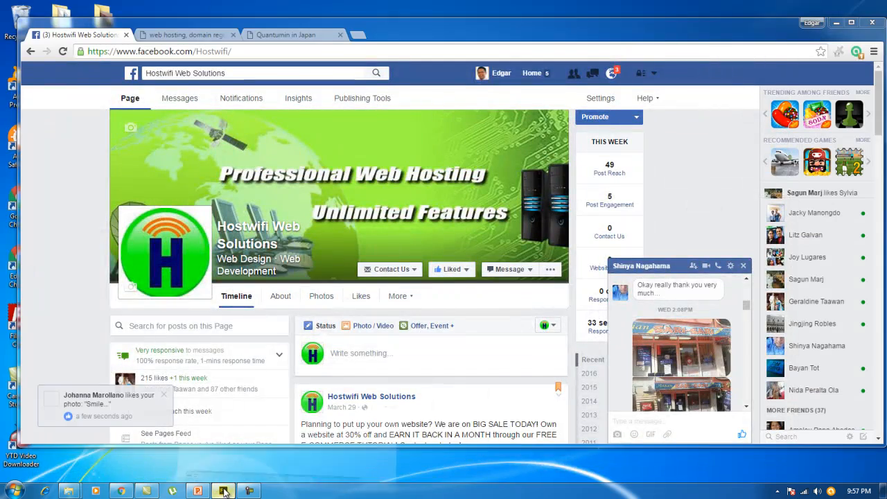
pyautogui.click(231, 491)
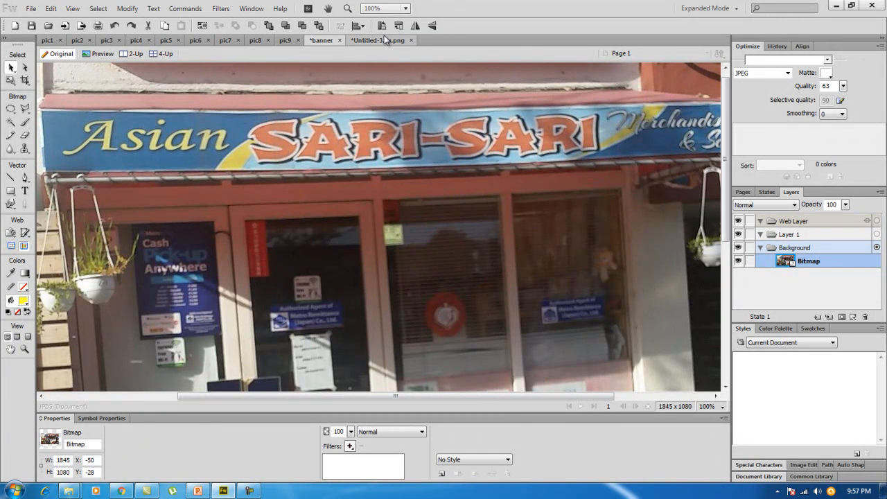
pyautogui.click(383, 37)
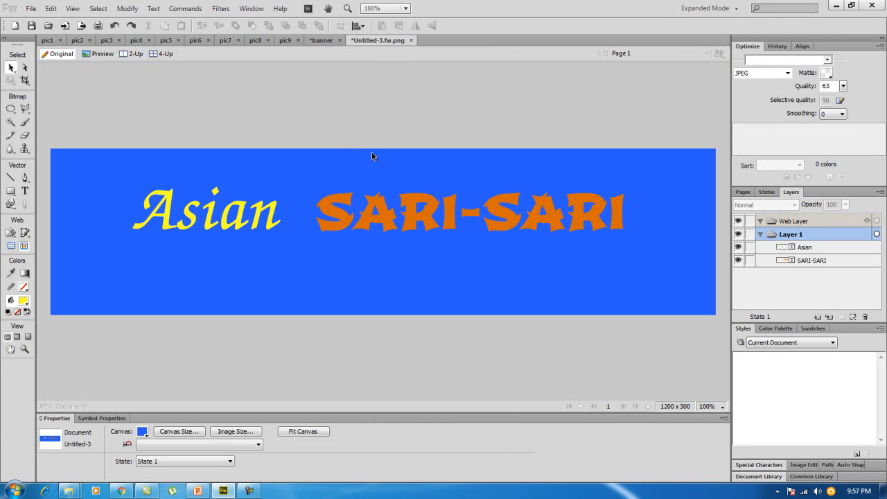
pyautogui.moveTo(422, 212); pyautogui.dragTo(442, 215)
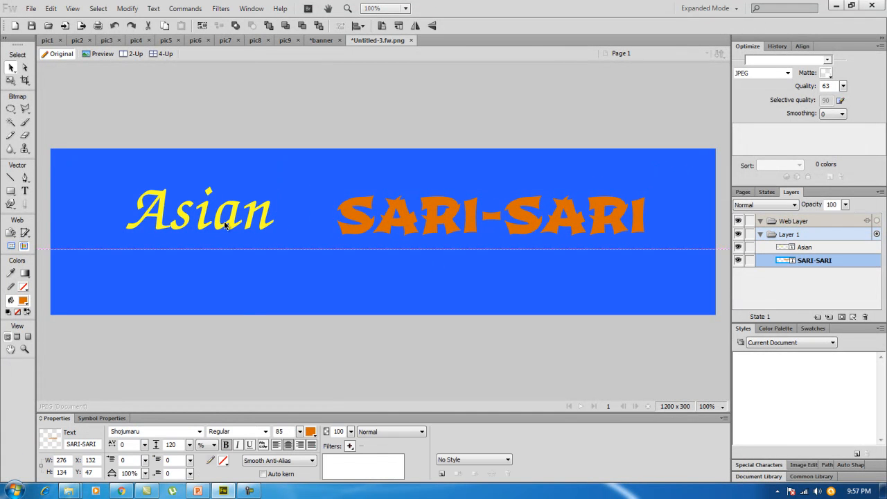
pyautogui.moveTo(225, 225); pyautogui.dragTo(217, 229)
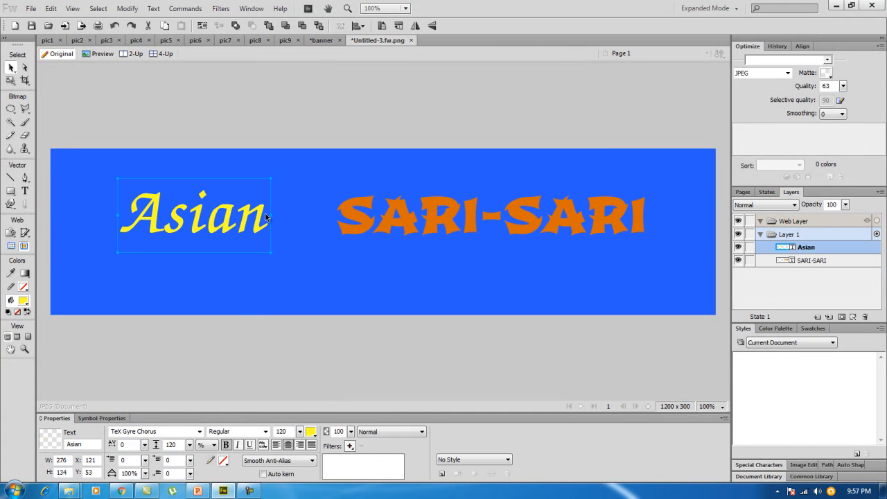
pyautogui.click(372, 221)
pyautogui.click(325, 287)
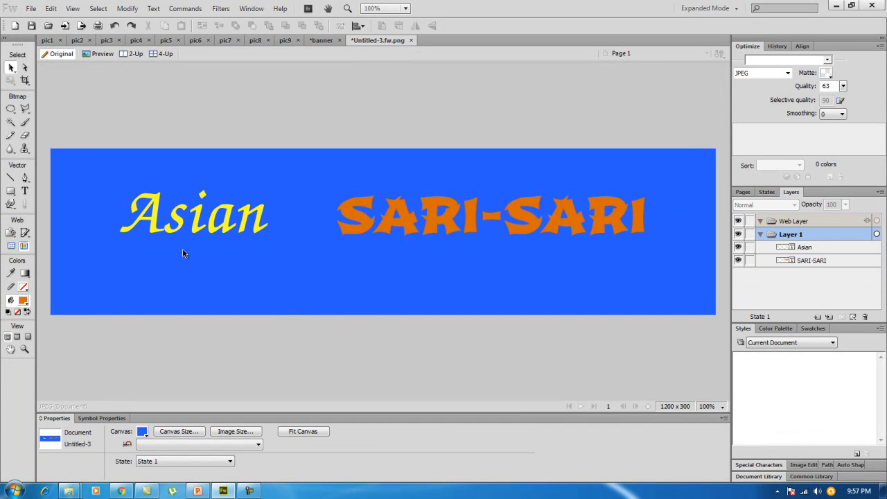
# - Draw a closed shape with curved sides using the Pen tool, about 891 x 302 px, spanning the banner's height behind the SARI-SARI area
pyautogui.click(26, 179)
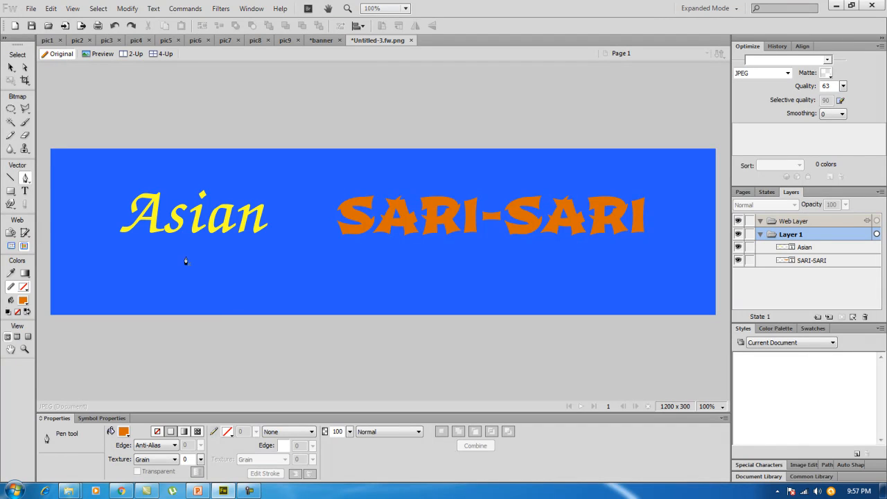
pyautogui.click(220, 316)
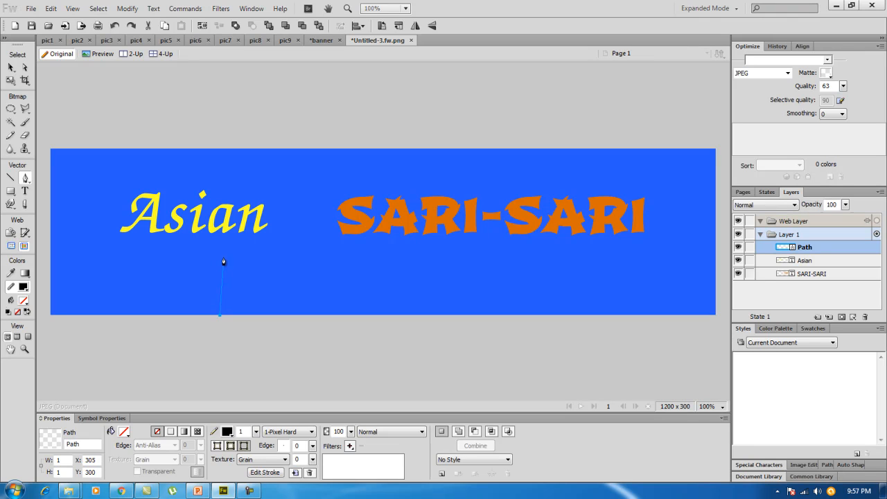
pyautogui.moveTo(225, 254); pyautogui.dragTo(243, 217)
pyautogui.moveTo(315, 167); pyautogui.dragTo(351, 157)
pyautogui.click(374, 150)
pyautogui.click(707, 149)
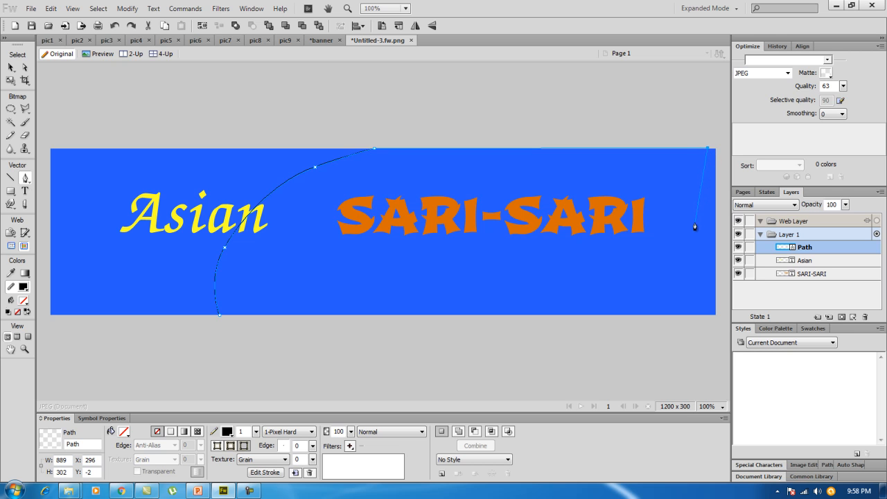
pyautogui.moveTo(686, 225); pyautogui.dragTo(658, 265)
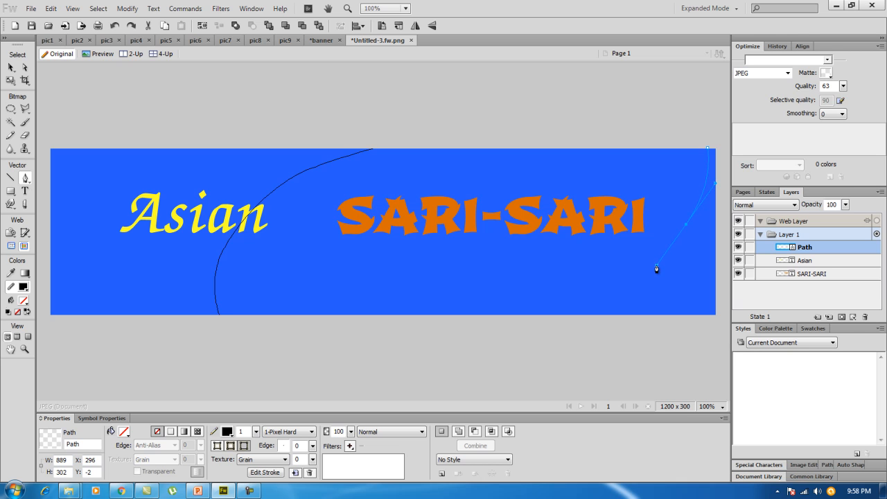
pyautogui.click(656, 269)
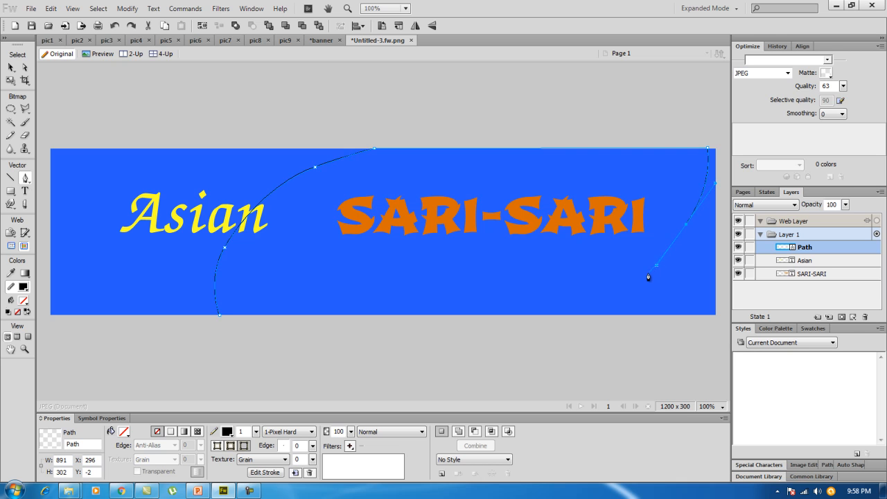
pyautogui.click(573, 317)
pyautogui.click(219, 320)
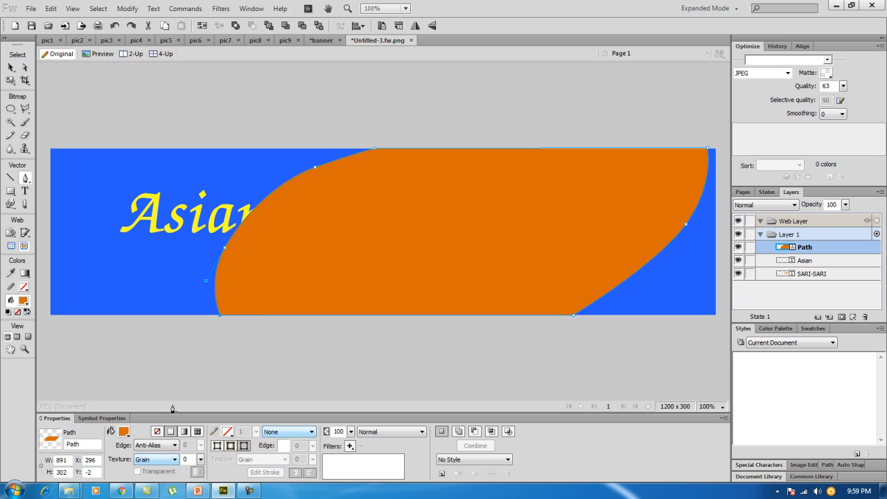
# - Fill the curved shape with light blue and compare it with the storefront sign photo
pyautogui.click(125, 431)
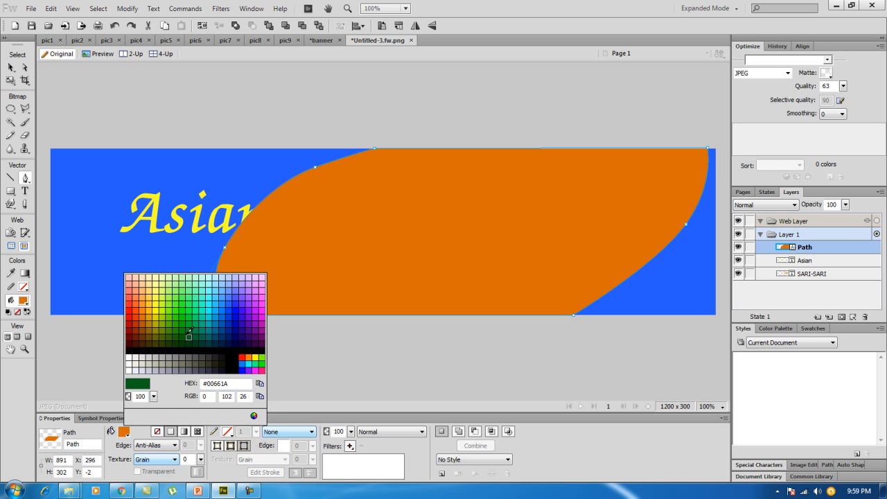
pyautogui.click(219, 298)
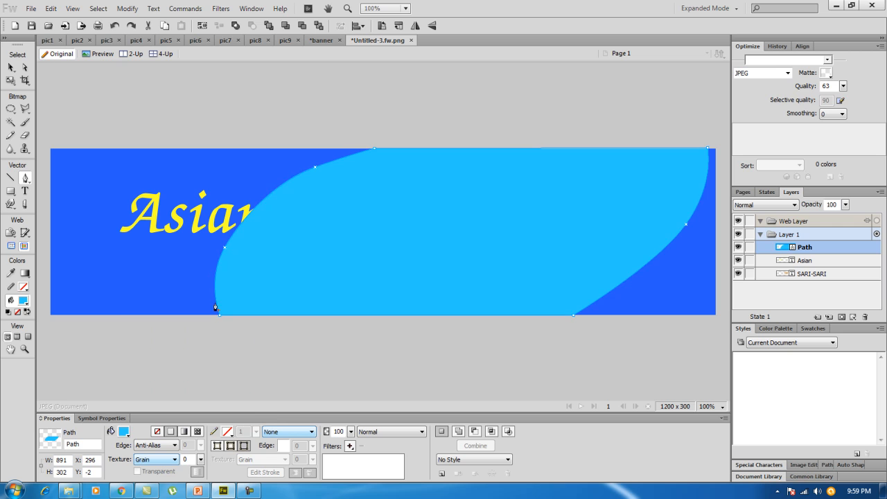
pyautogui.click(330, 40)
pyautogui.click(383, 40)
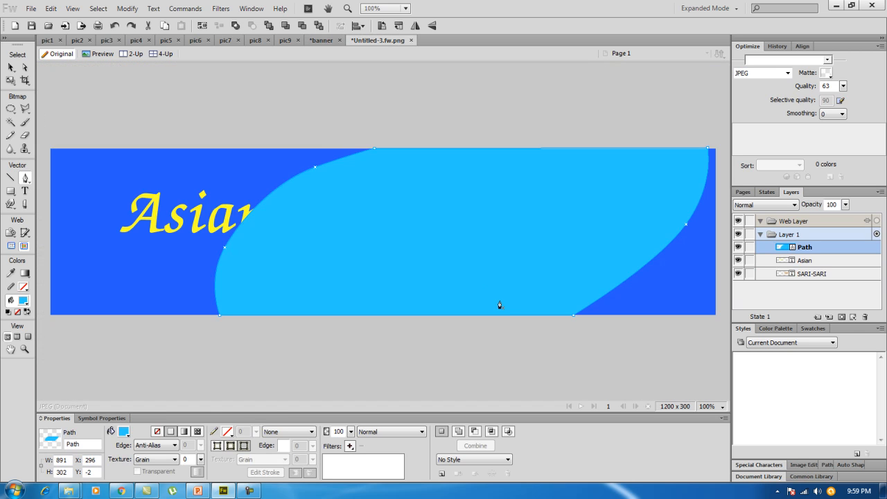
pyautogui.click(457, 256)
pyautogui.moveTo(437, 254); pyautogui.dragTo(420, 254)
pyautogui.click(422, 251)
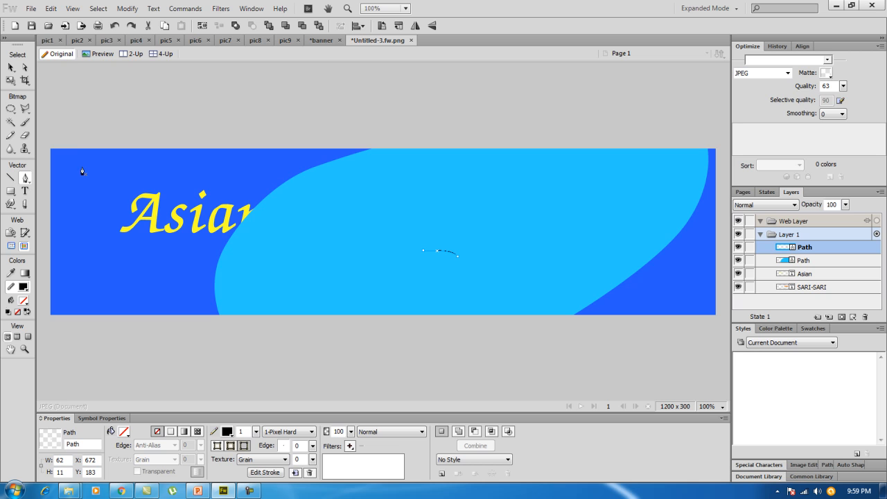
pyautogui.hotkey('ctrl', 'z')
pyautogui.hotkey('ctrl', 'z')
pyautogui.hotkey('ctrl', 'z')
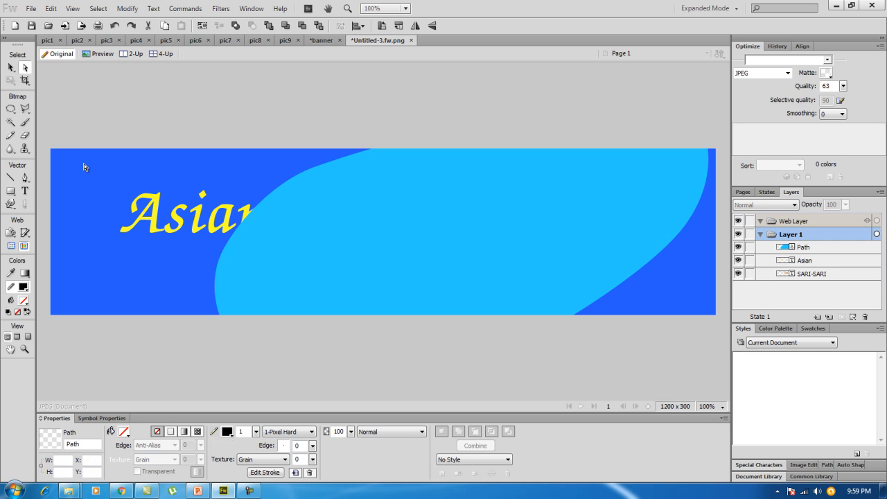
# - Shift the light blue shape to uncover SARI-SARI, cut and paste the text in front of it, and move the shape back behind the text
pyautogui.click(15, 69)
pyautogui.click(363, 235)
pyautogui.moveTo(415, 235); pyautogui.dragTo(348, 229)
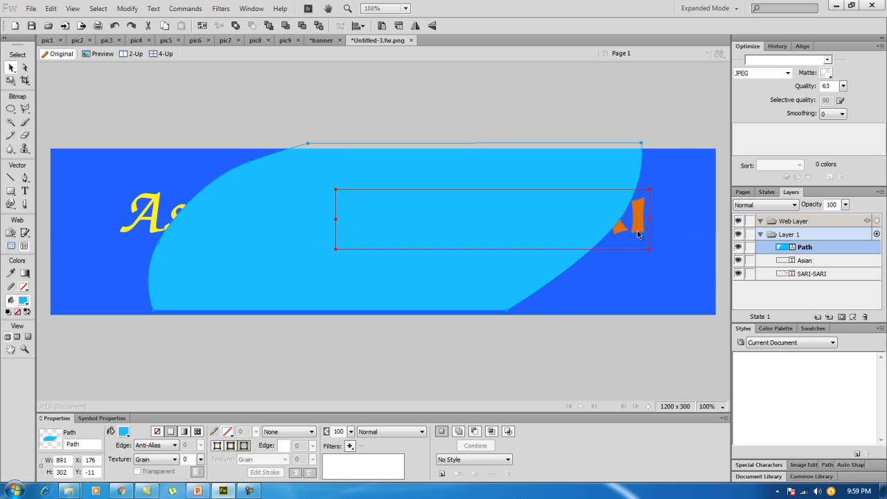
pyautogui.click(638, 235)
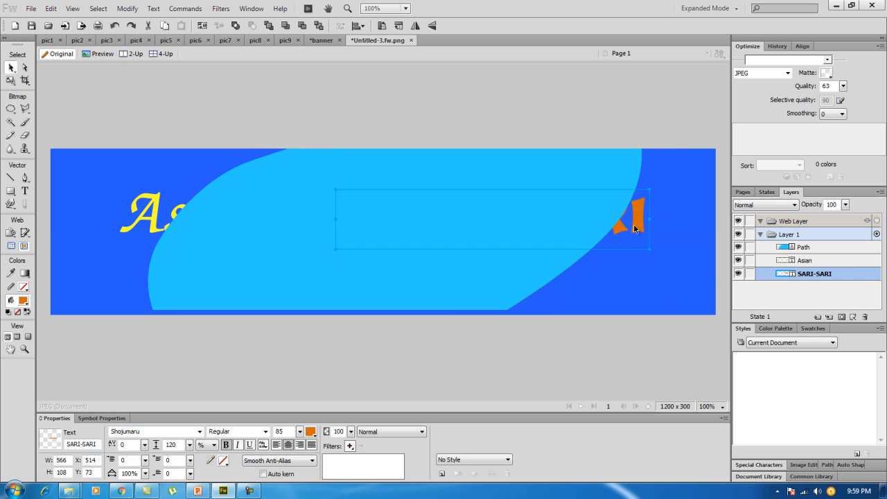
pyautogui.press('Delete')
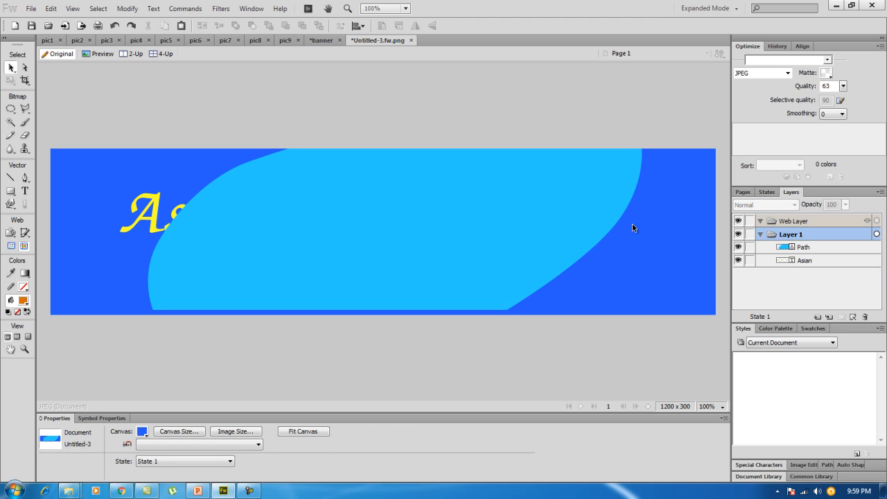
pyautogui.hotkey('ctrl', 'v')
pyautogui.moveTo(258, 240); pyautogui.dragTo(317, 240)
# - Cut the word Asian and paste it back so it sits in front of the light blue shape
pyautogui.click(160, 217)
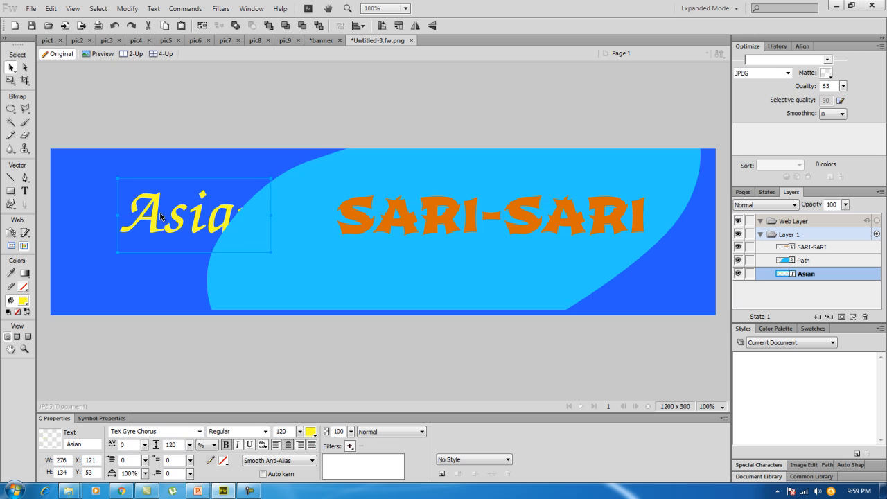
pyautogui.press('Delete')
pyautogui.hotkey('ctrl', 'z')
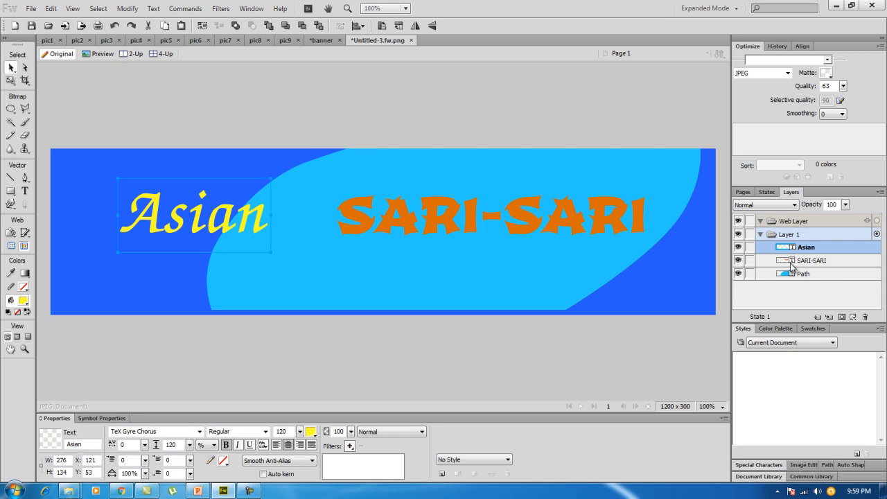
# - Align the light blue shape with the banner's top and bottom edges and move Asian farther away from SARI-SARI
pyautogui.moveTo(313, 246); pyautogui.dragTo(320, 249)
pyautogui.moveTo(318, 251); pyautogui.dragTo(307, 251)
pyautogui.moveTo(207, 230); pyautogui.dragTo(181, 225)
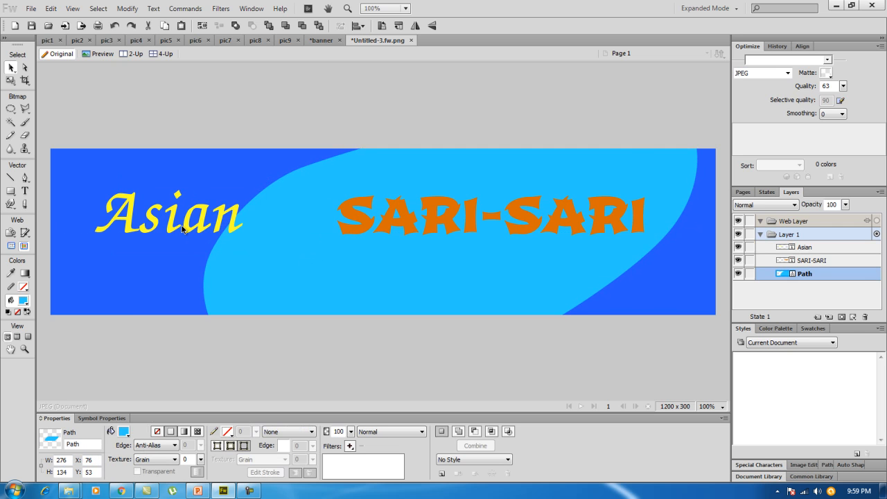
pyautogui.click(182, 228)
# - Compare the banner's layout with the storefront sign photo and select the light blue shape in the new banner
pyautogui.click(320, 41)
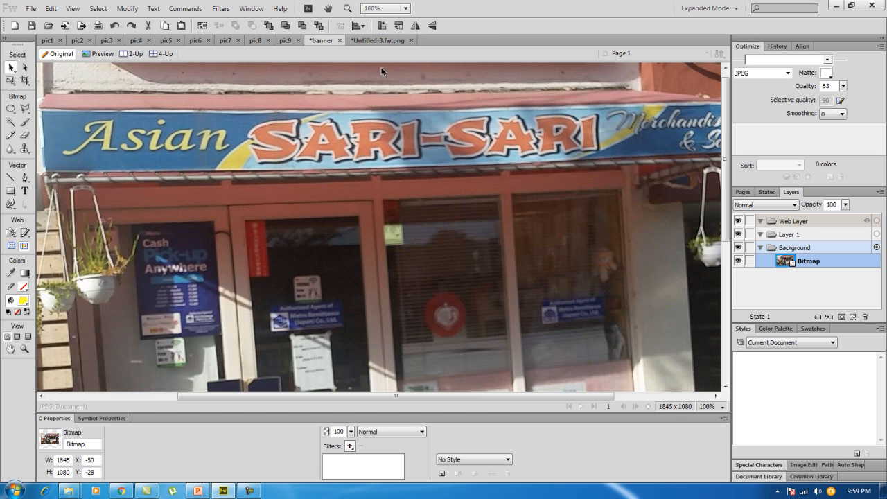
pyautogui.click(379, 40)
pyautogui.click(331, 262)
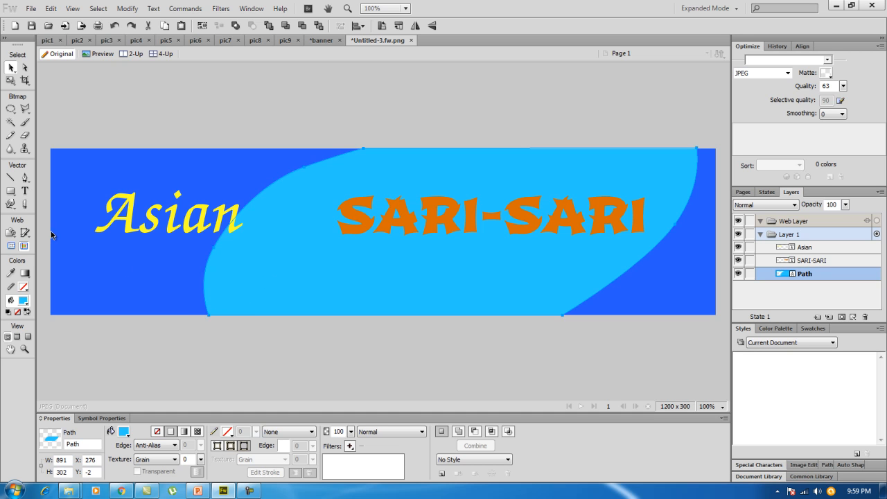
pyautogui.click(25, 177)
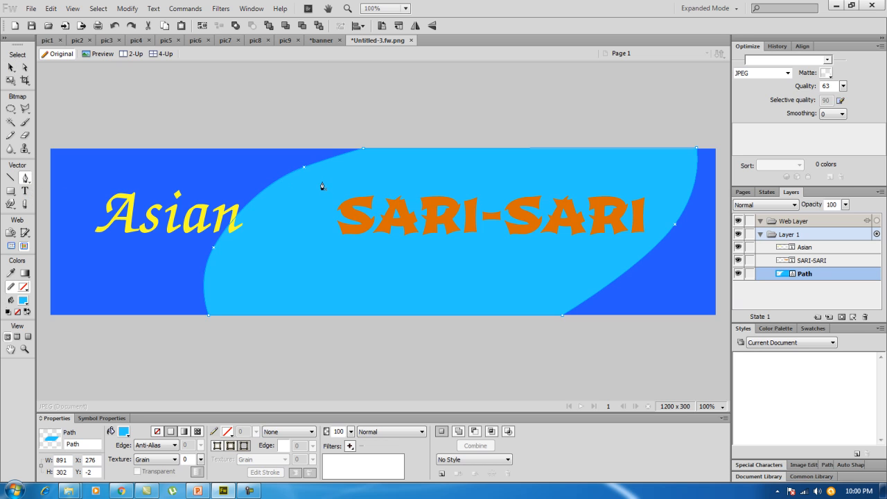
pyautogui.click(209, 319)
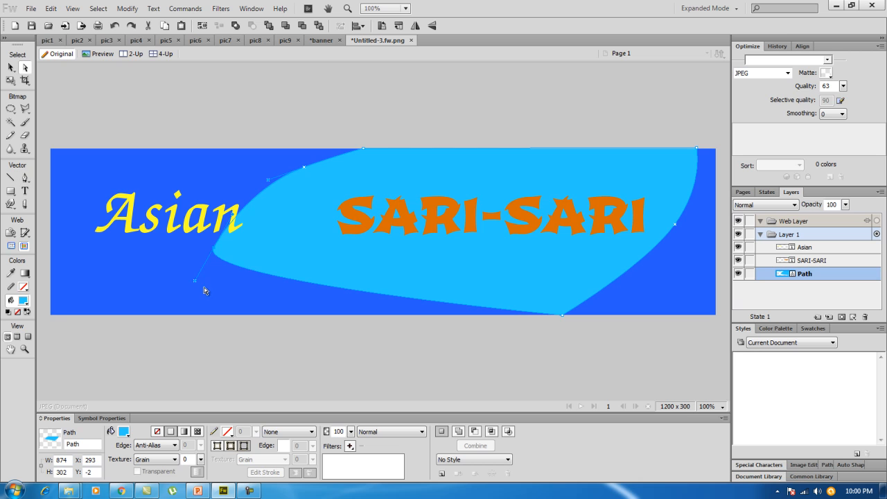
pyautogui.hotkey('ctrl', 'z')
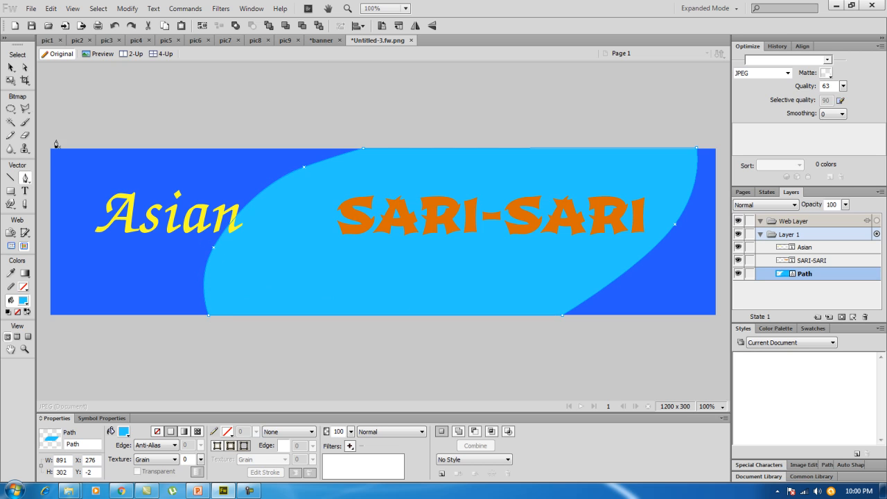
# - Shift the light blue shape away from Asian, narrow it to about 630 px wide with Free Transform, and position it behind SARI-SARI
pyautogui.click(10, 67)
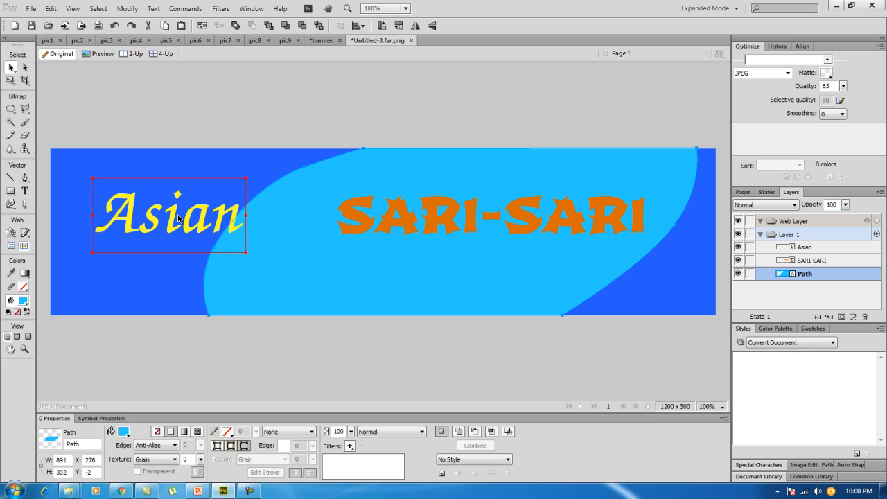
pyautogui.moveTo(213, 247); pyautogui.dragTo(236, 248)
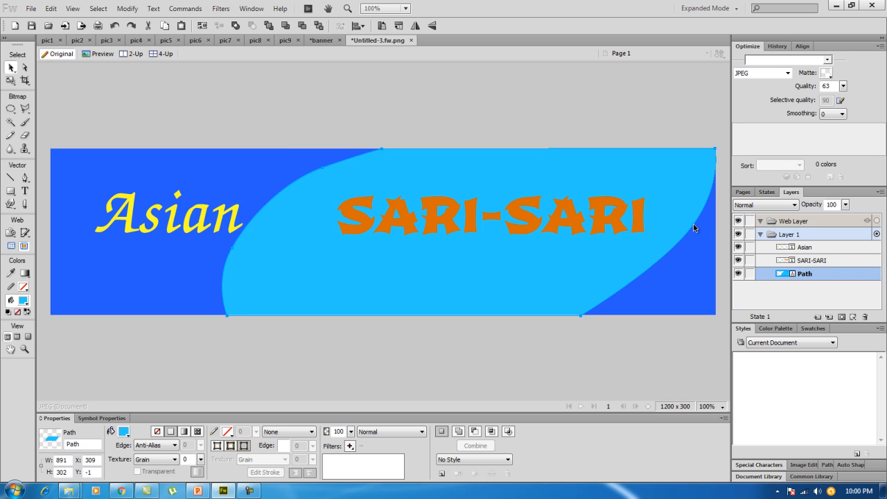
pyautogui.click(126, 8)
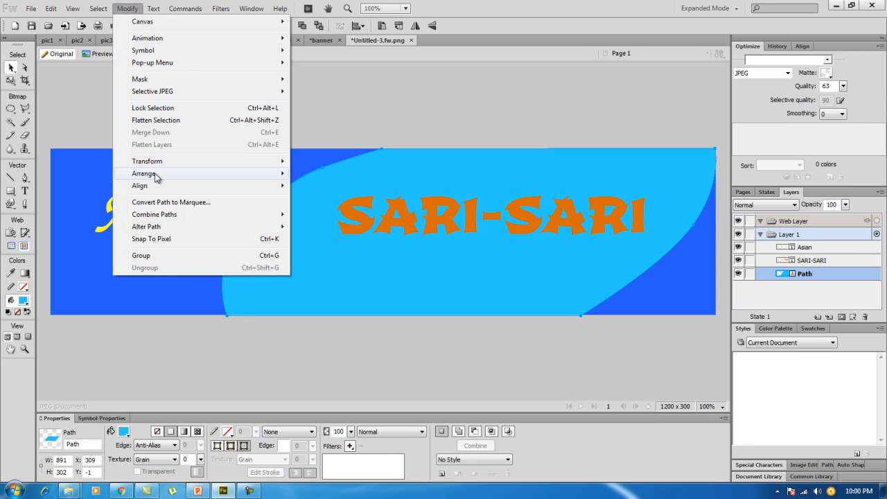
pyautogui.moveTo(167, 165)
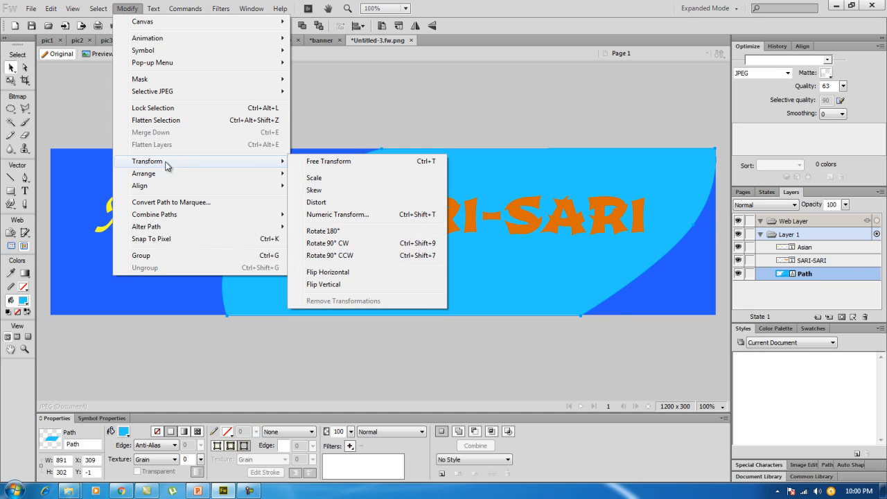
pyautogui.click(334, 166)
pyautogui.moveTo(685, 231); pyautogui.dragTo(622, 231)
pyautogui.moveTo(419, 266); pyautogui.dragTo(473, 265)
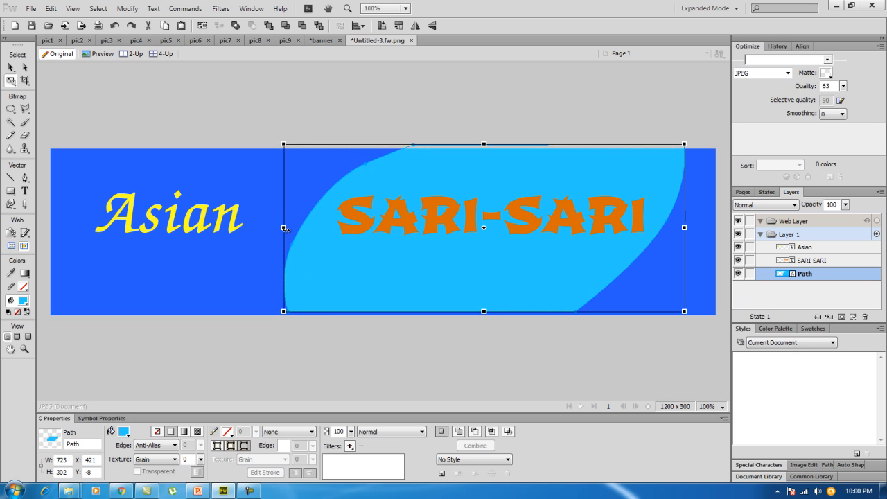
pyautogui.moveTo(284, 228); pyautogui.dragTo(336, 227)
pyautogui.moveTo(485, 282); pyautogui.dragTo(463, 282)
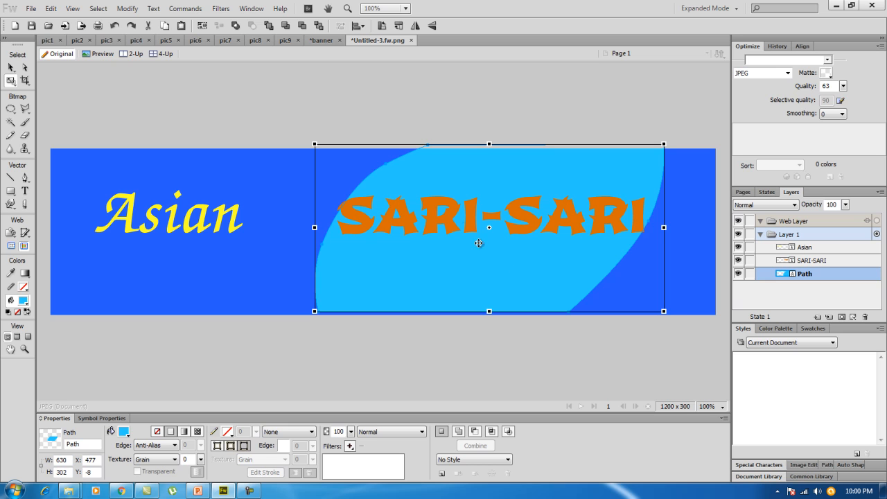
pyautogui.moveTo(461, 219); pyautogui.dragTo(455, 221)
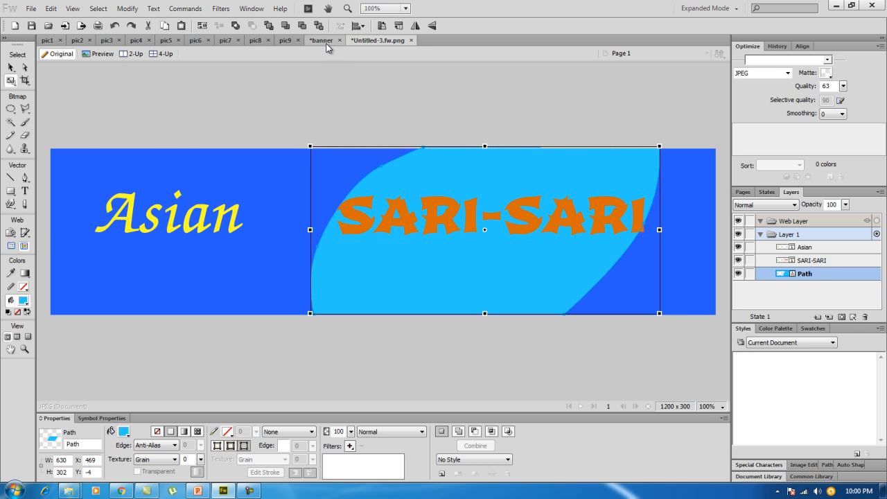
# - Check the storefront sign photo and distort the light blue shape by pulling both its upper corners rightward, to about 691 px wide
pyautogui.click(321, 40)
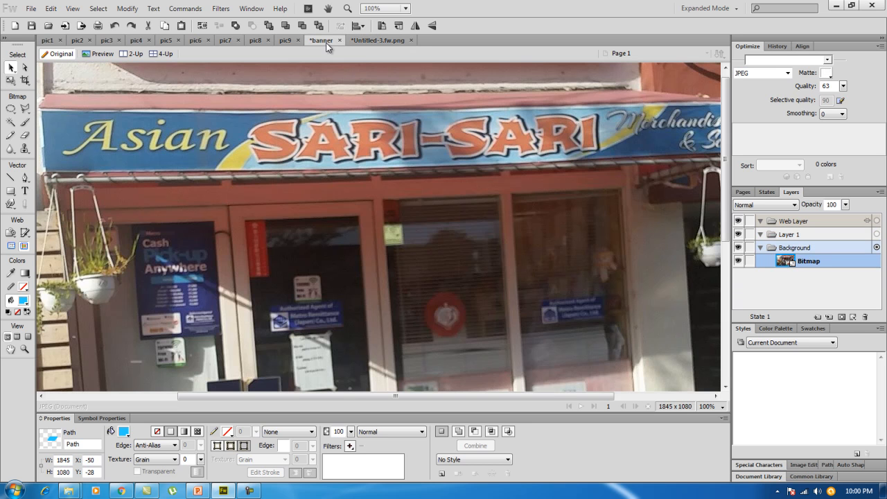
pyautogui.click(363, 41)
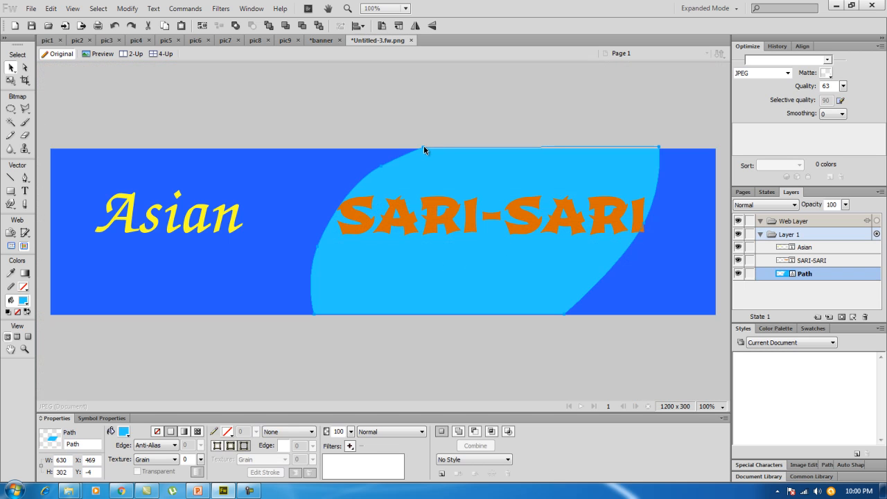
pyautogui.click(127, 8)
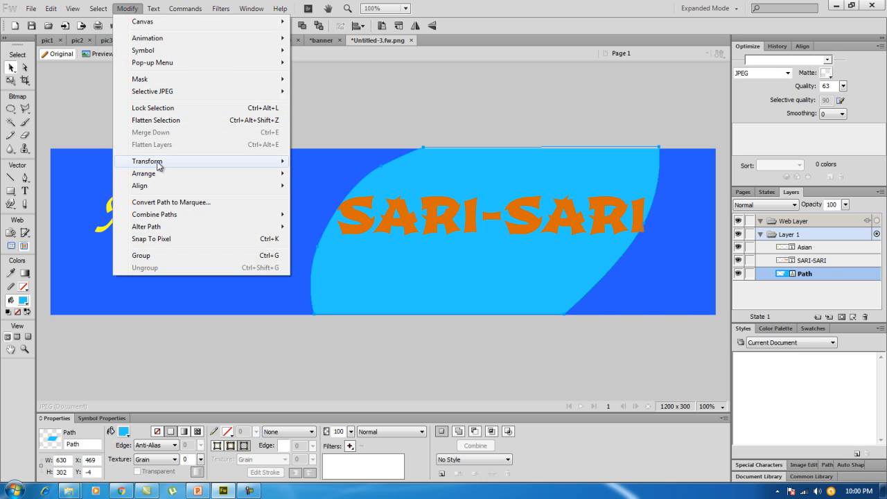
pyautogui.moveTo(209, 164)
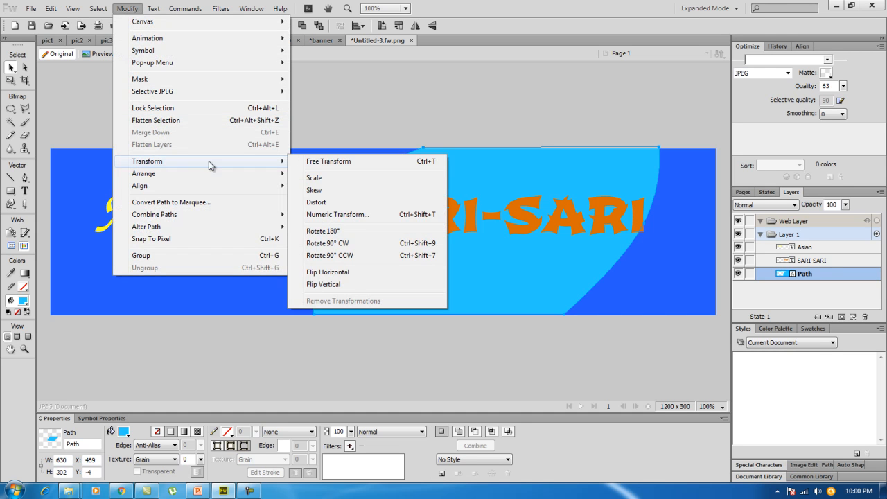
pyautogui.click(326, 203)
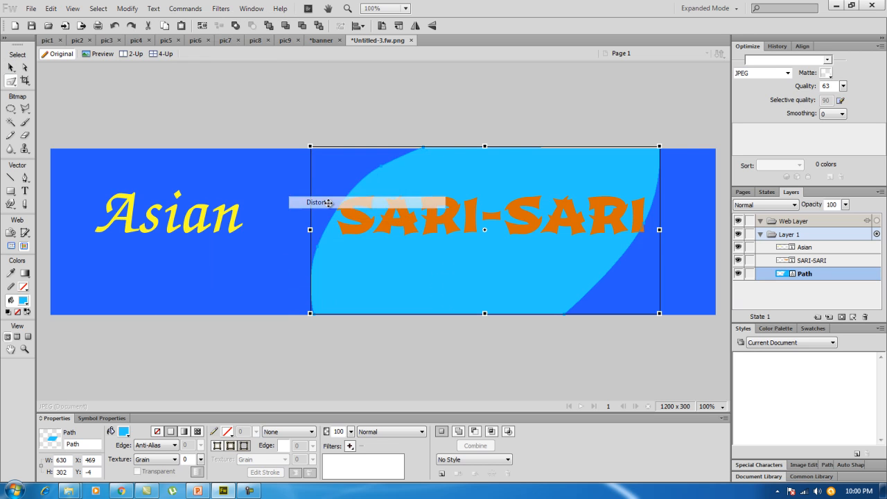
pyautogui.moveTo(658, 146); pyautogui.dragTo(687, 148)
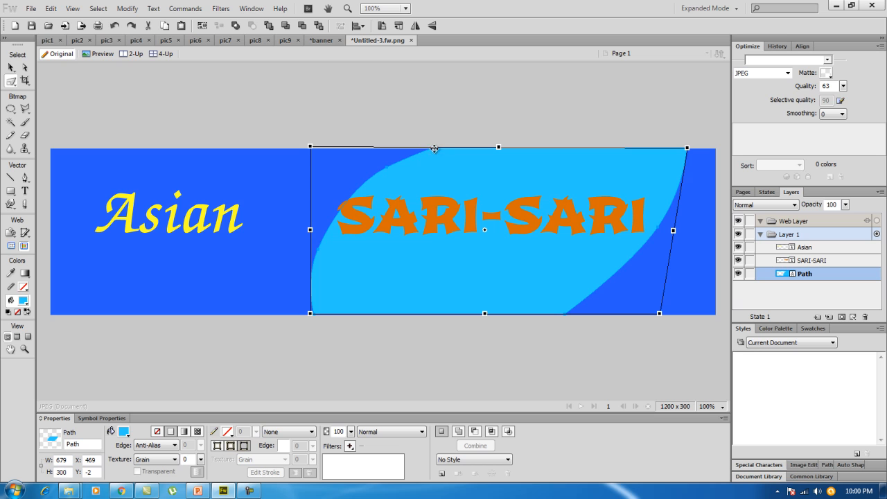
pyautogui.moveTo(686, 149); pyautogui.dragTo(697, 150)
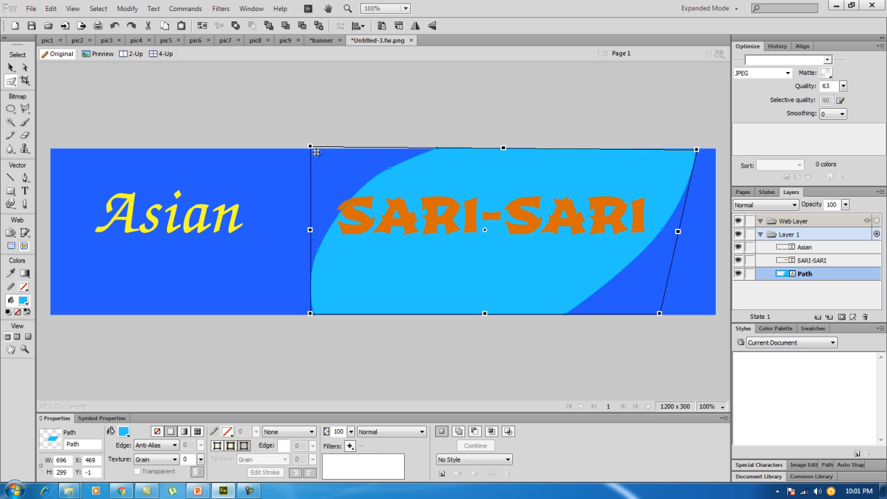
pyautogui.moveTo(311, 147); pyautogui.dragTo(333, 148)
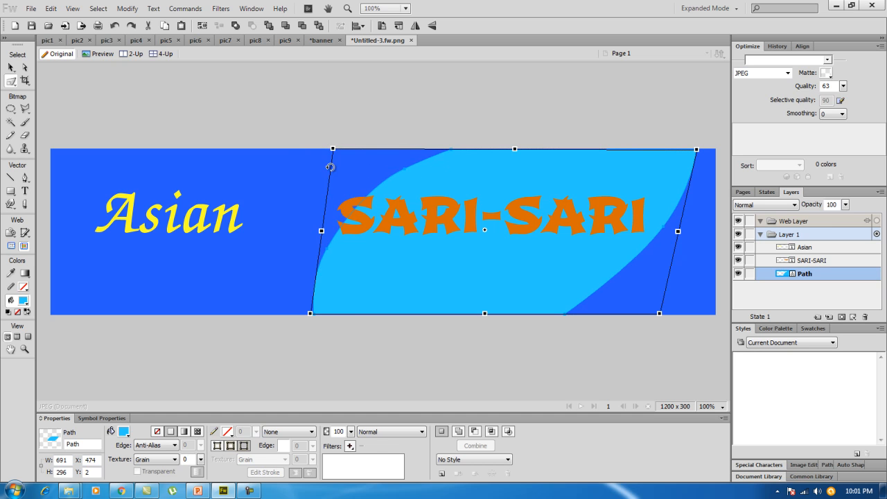
# - Distort the light blue shape's lower-left corner outward to match the sign photo, about 758 px wide overall, and shift the shape slightly left
pyautogui.click(323, 39)
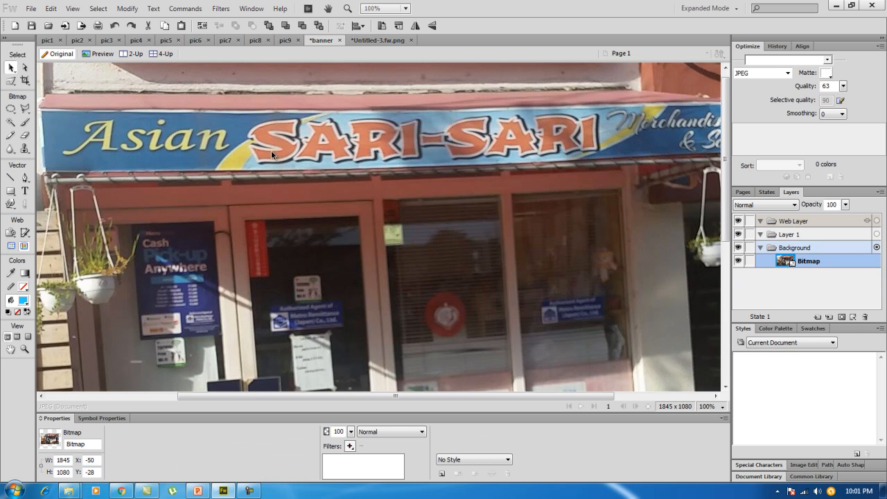
pyautogui.click(388, 41)
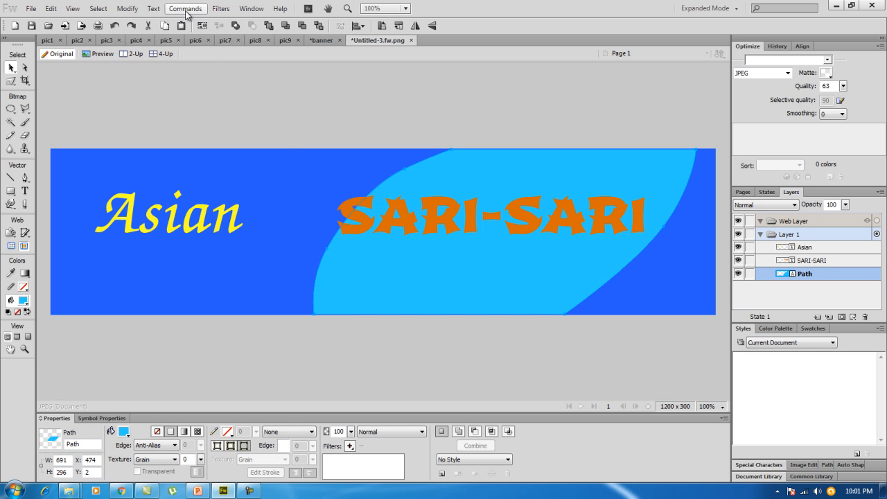
pyautogui.click(138, 9)
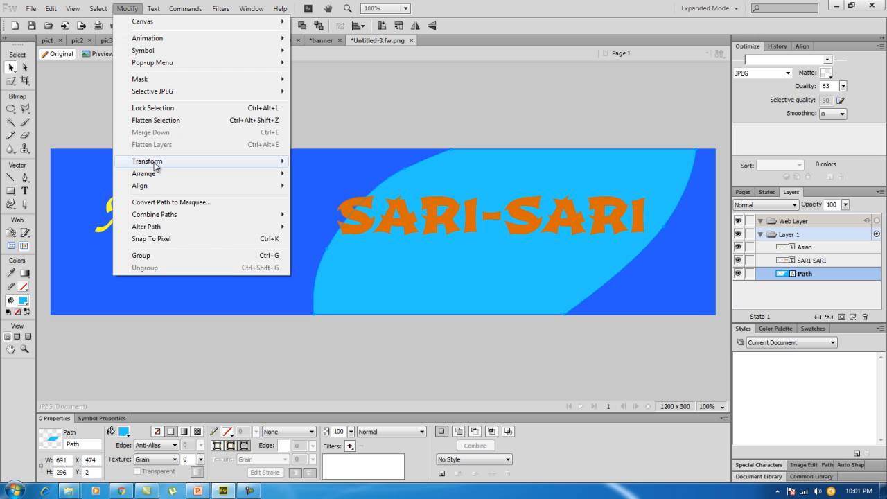
pyautogui.moveTo(158, 165)
pyautogui.click(336, 202)
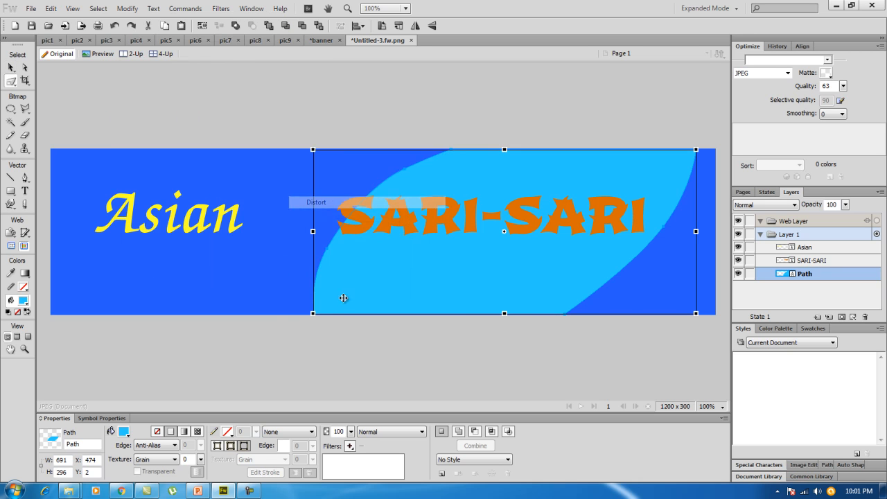
pyautogui.moveTo(314, 312); pyautogui.dragTo(282, 315)
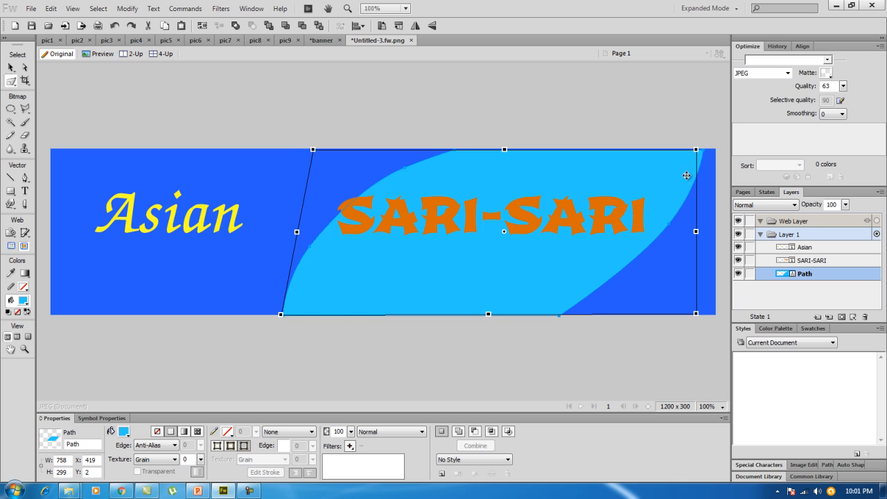
pyautogui.moveTo(484, 268); pyautogui.dragTo(469, 269)
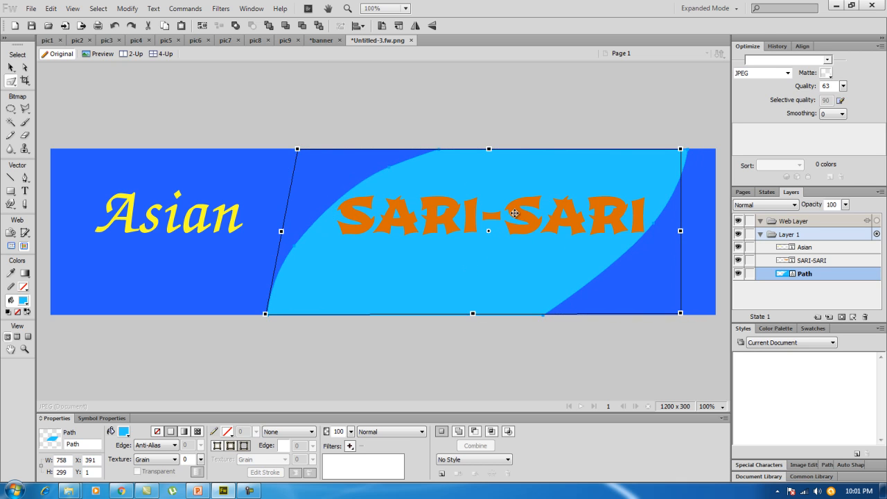
# - Stretch SARI-SARI to 140% horizontal scale to match the sign photo and nudge both SARI-SARI and Asian slightly left
pyautogui.click(321, 40)
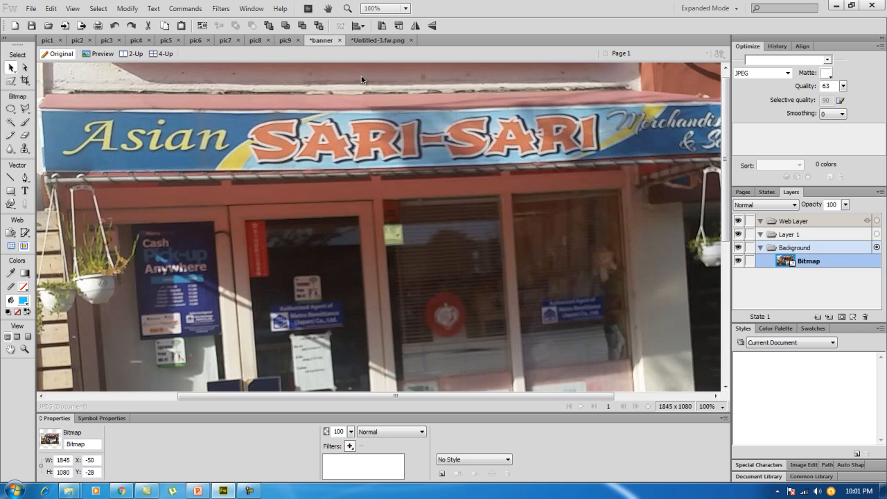
pyautogui.click(377, 41)
pyautogui.click(437, 224)
pyautogui.moveTo(437, 224)
pyautogui.mouseDown()
pyautogui.moveTo(427, 234)
pyautogui.moveTo(431, 224)
pyautogui.mouseUp()
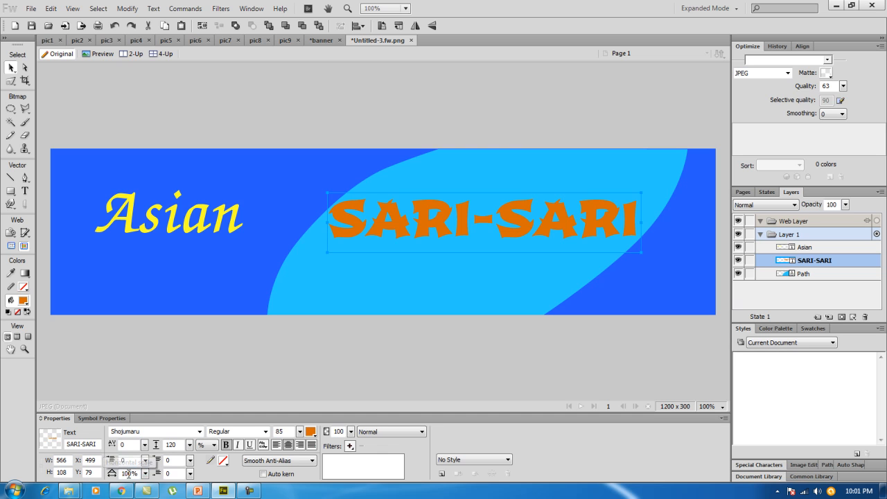
pyautogui.moveTo(145, 476); pyautogui.dragTo(150, 462)
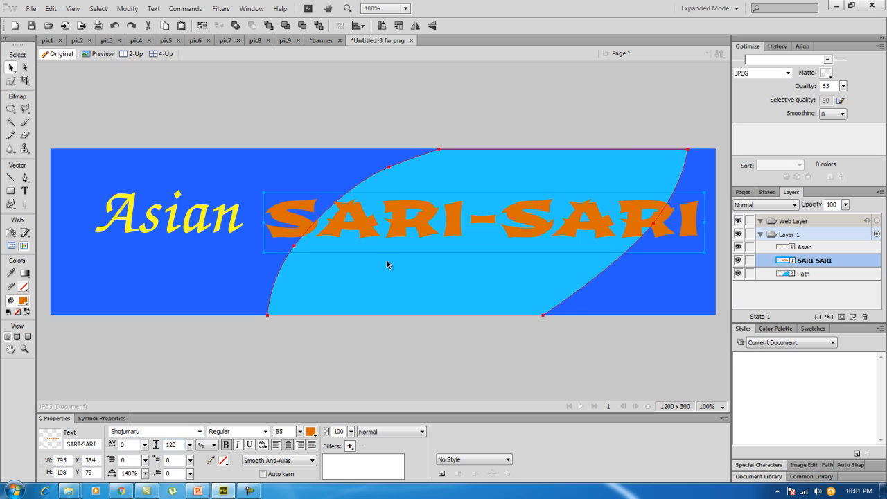
pyautogui.moveTo(421, 214); pyautogui.dragTo(413, 217)
pyautogui.moveTo(206, 222); pyautogui.dragTo(199, 222)
# - Compare with the sign photo and fine-tune the light blue shape's position slightly left behind SARI-SARI, leaving nothing selected
pyautogui.click(329, 38)
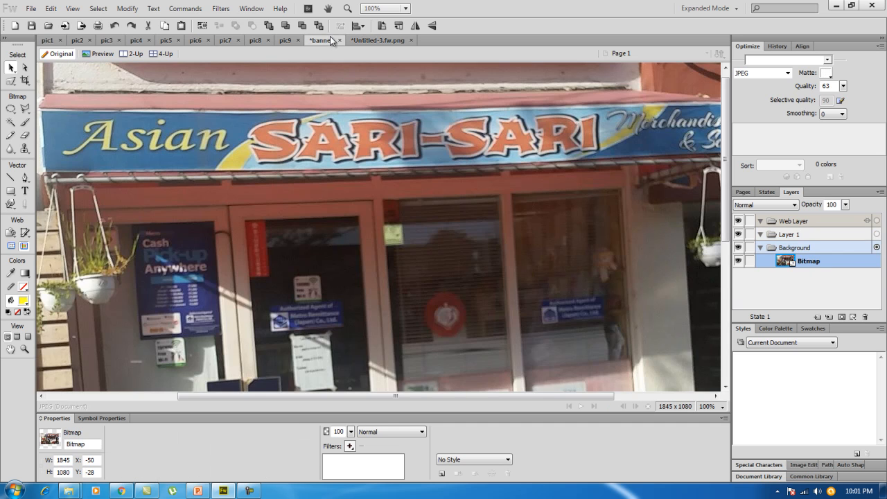
pyautogui.click(391, 39)
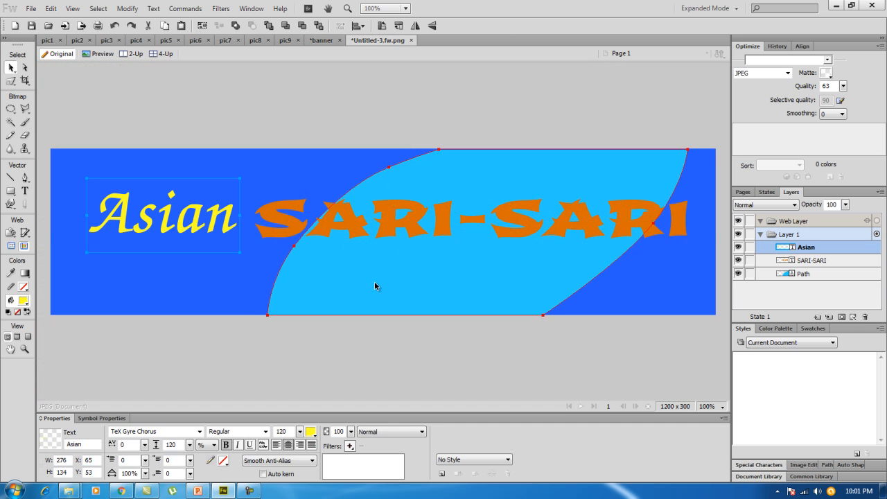
pyautogui.moveTo(365, 276); pyautogui.dragTo(361, 279)
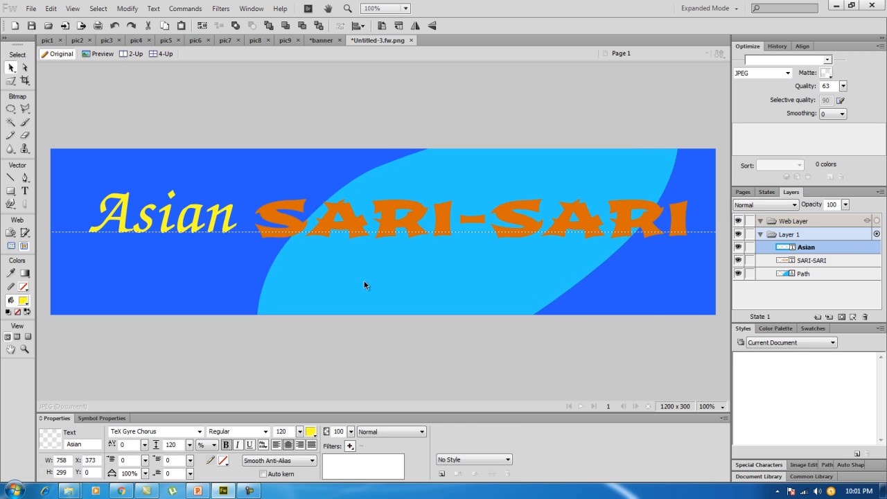
pyautogui.click(363, 280)
pyautogui.click(619, 277)
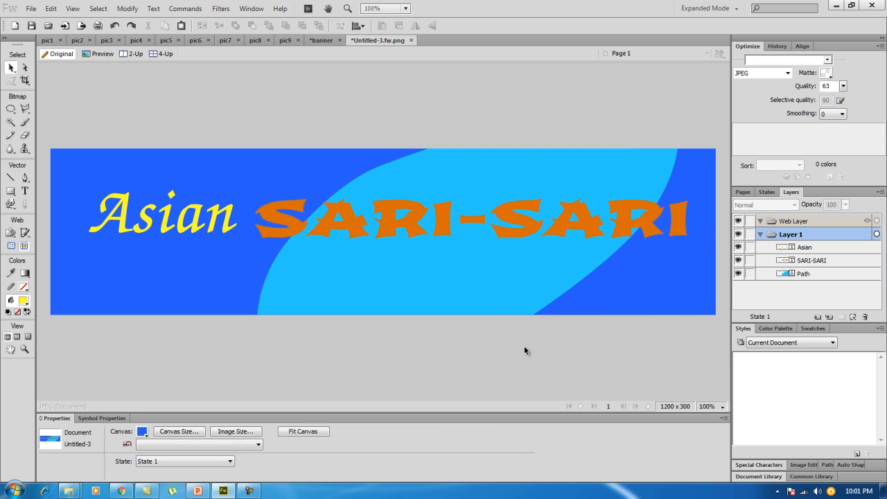
pyautogui.moveTo(502, 293); pyautogui.dragTo(505, 293)
pyautogui.click(384, 354)
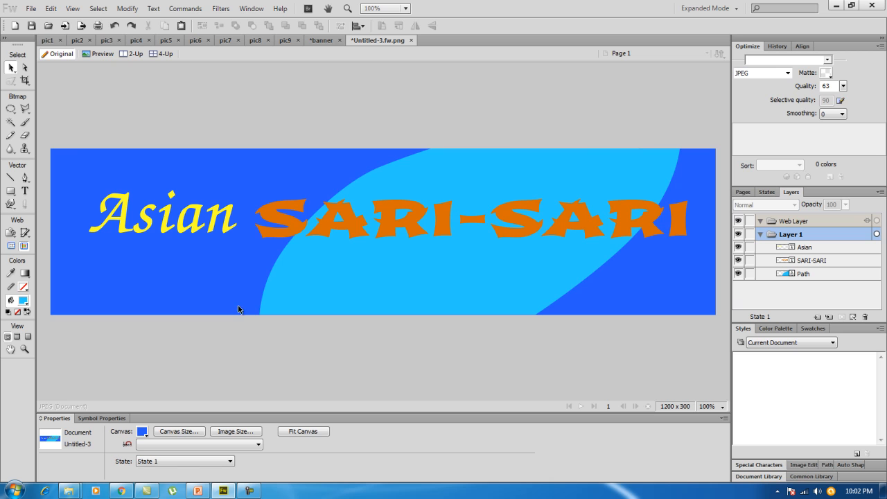
# - Check the sign photo and draw a closed curved band, about 401 x 301 px, along the light blue shape's left edge with the Pen tool
pyautogui.click(322, 40)
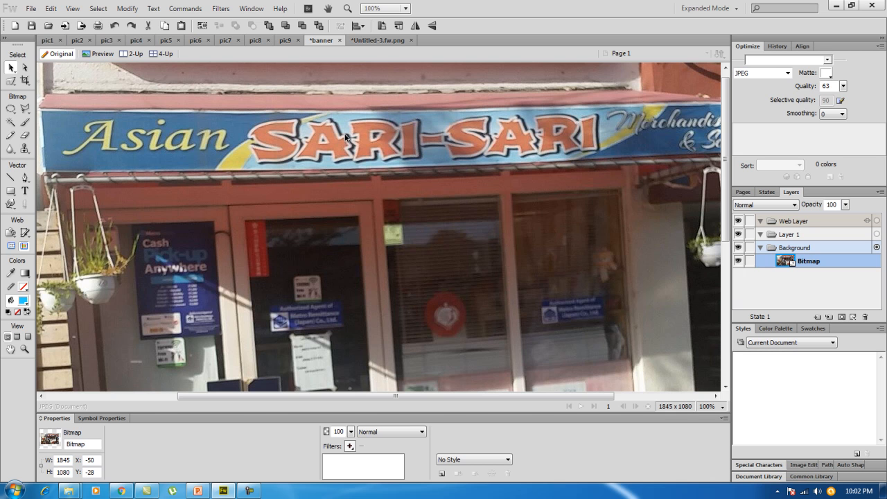
pyautogui.click(379, 40)
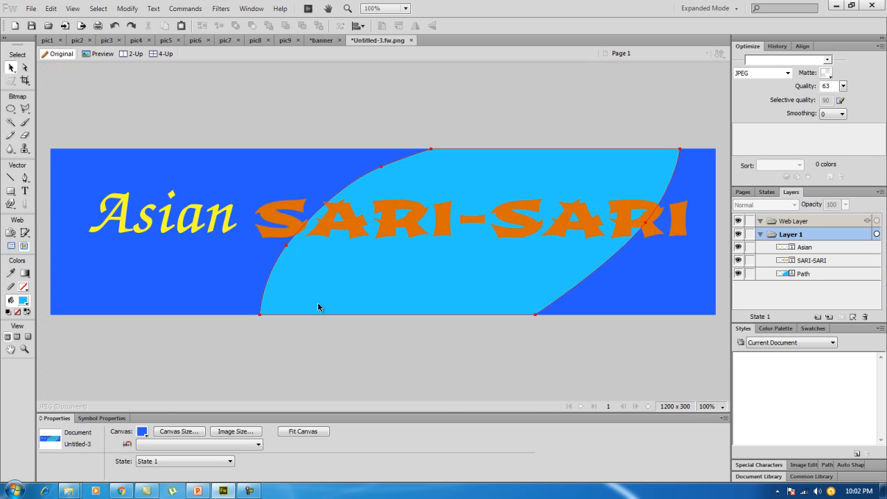
pyautogui.click(25, 177)
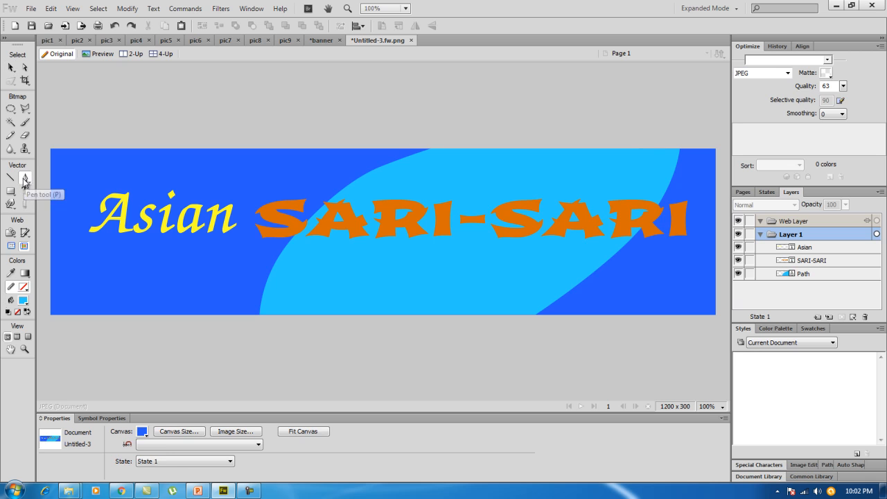
pyautogui.click(428, 149)
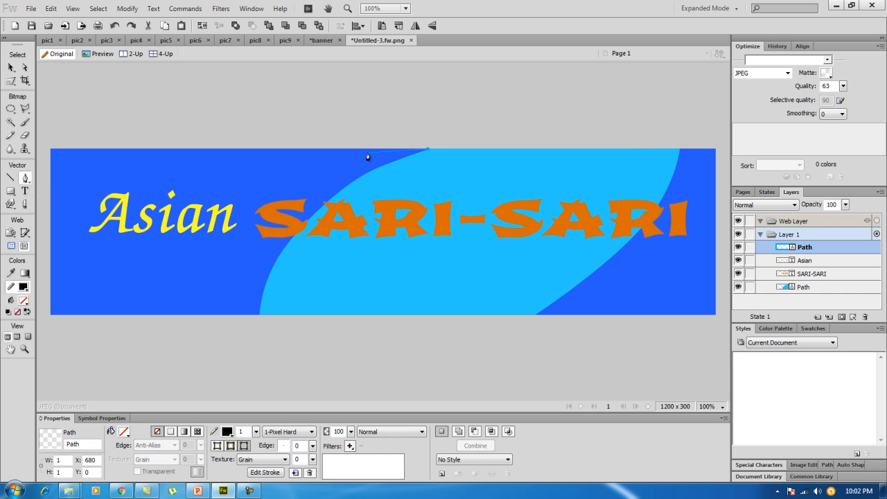
pyautogui.moveTo(312, 171); pyautogui.dragTo(275, 193)
pyautogui.moveTo(224, 260); pyautogui.dragTo(208, 300)
pyautogui.moveTo(205, 316); pyautogui.dragTo(258, 316)
pyautogui.click(259, 317)
pyautogui.moveTo(271, 265); pyautogui.dragTo(287, 240)
pyautogui.click(355, 182)
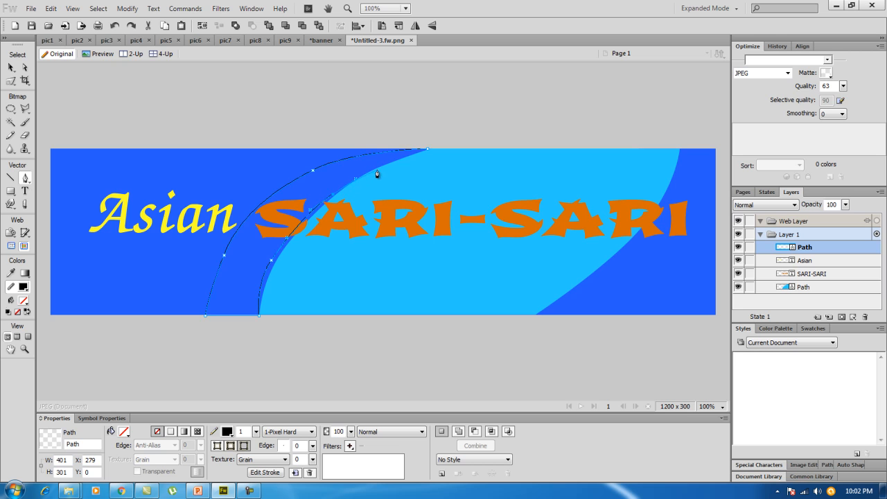
pyautogui.click(428, 152)
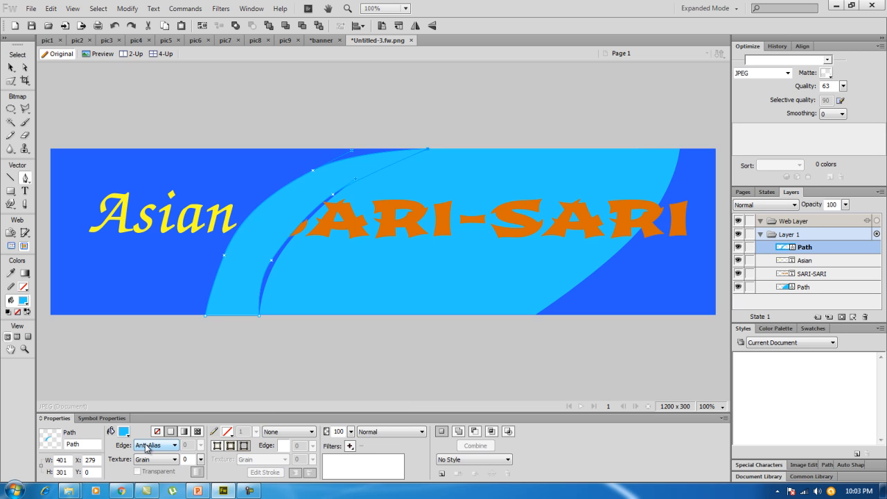
# - Fill the new curved band with yellow #FFFF00 and compare it with the storefront sign photo
pyautogui.click(124, 432)
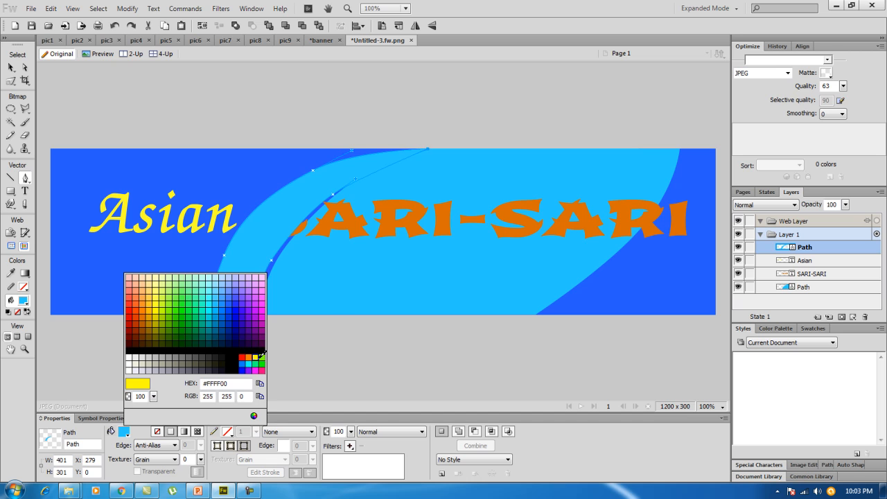
pyautogui.click(255, 356)
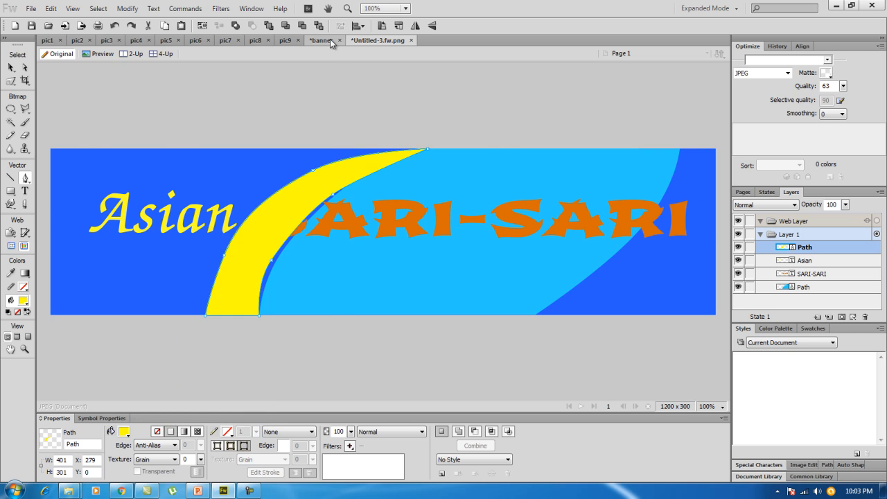
pyautogui.click(330, 40)
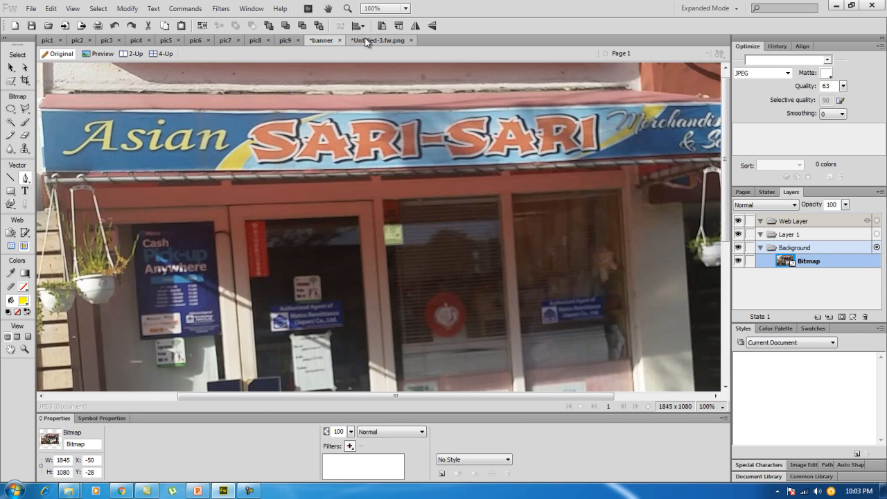
pyautogui.click(365, 42)
pyautogui.click(270, 239)
pyautogui.moveTo(269, 252); pyautogui.dragTo(270, 241)
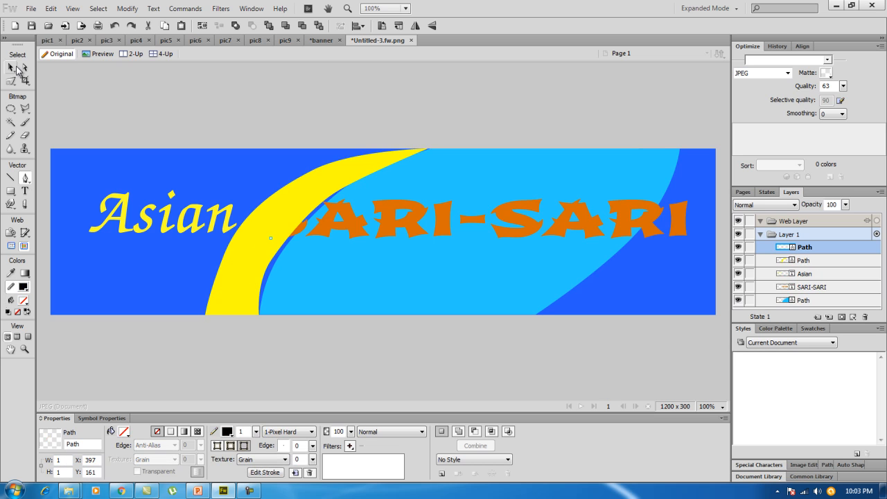
pyautogui.click(12, 68)
pyautogui.click(273, 239)
pyautogui.click(270, 239)
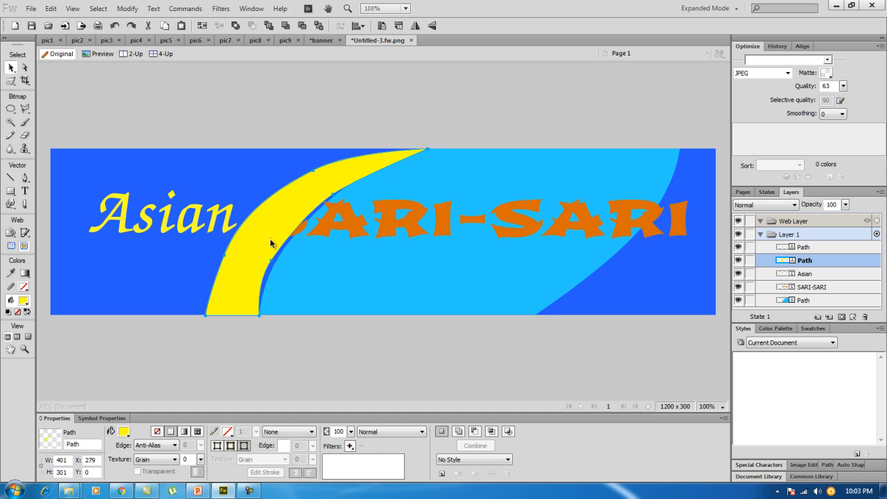
pyautogui.click(313, 272)
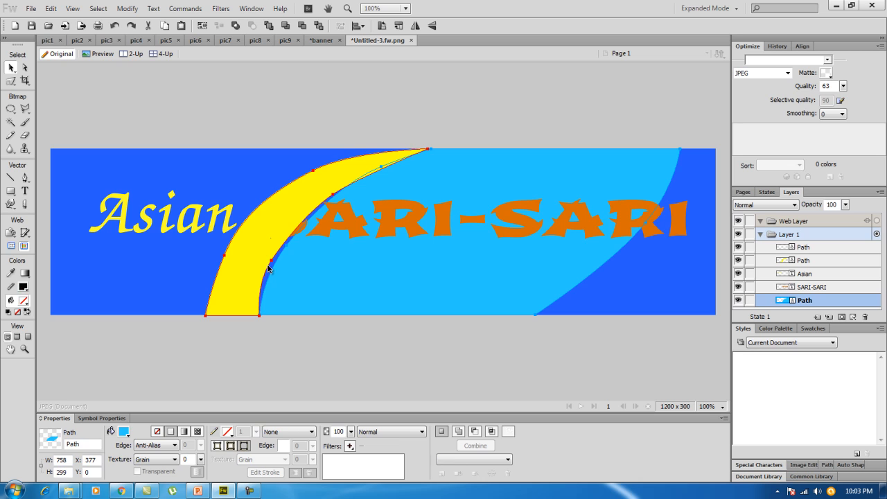
pyautogui.keyDown('shift'); pyautogui.click(267, 264); pyautogui.keyUp('shift')
pyautogui.hotkey('ctrl', 'z')
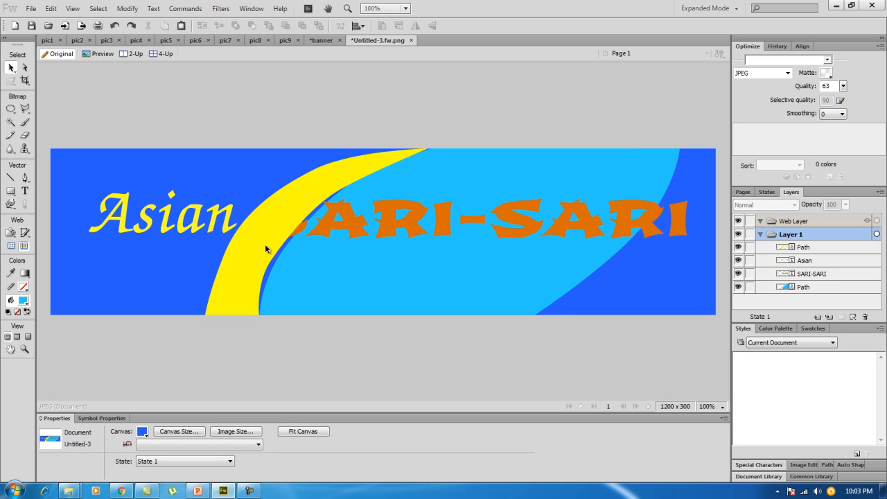
# - Reshape the yellow band's inner edge by adjusting its points and curve handles until it meets the light blue shape, and deselect it
pyautogui.click(24, 67)
pyautogui.click(280, 248)
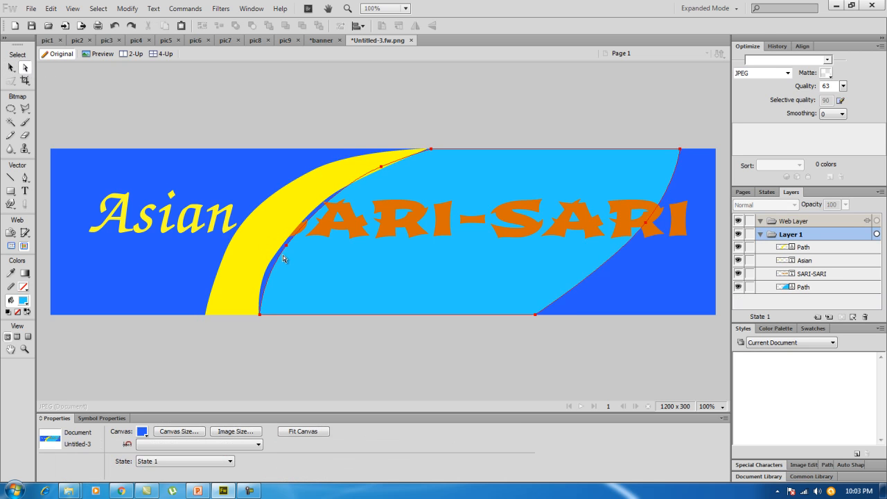
pyautogui.click(281, 240)
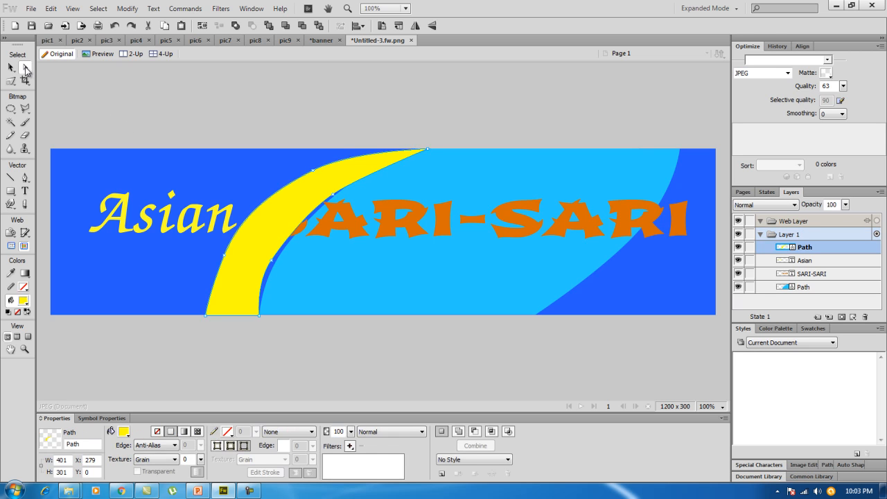
pyautogui.click(271, 261)
pyautogui.moveTo(256, 283); pyautogui.dragTo(258, 294)
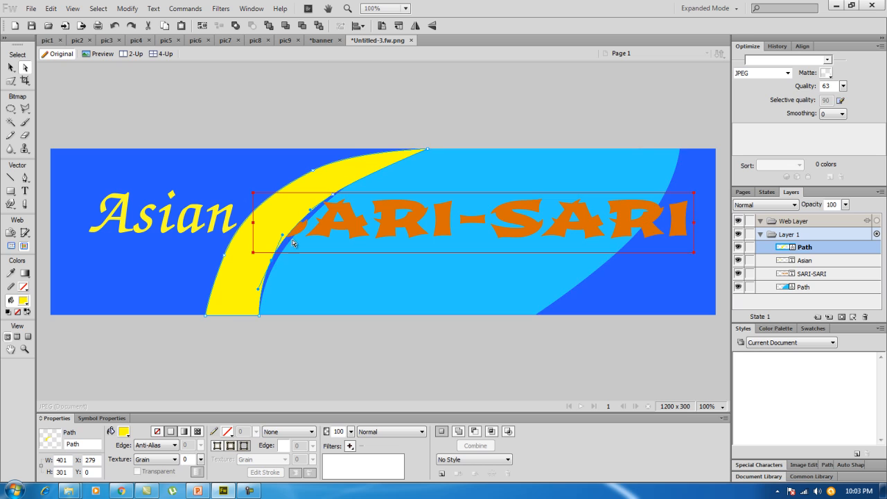
pyautogui.click(335, 198)
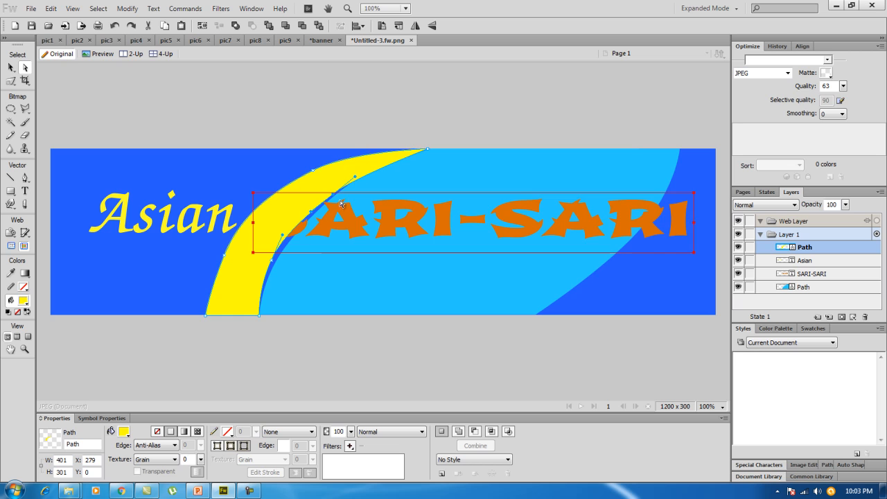
pyautogui.moveTo(335, 198); pyautogui.dragTo(335, 200)
pyautogui.click(274, 263)
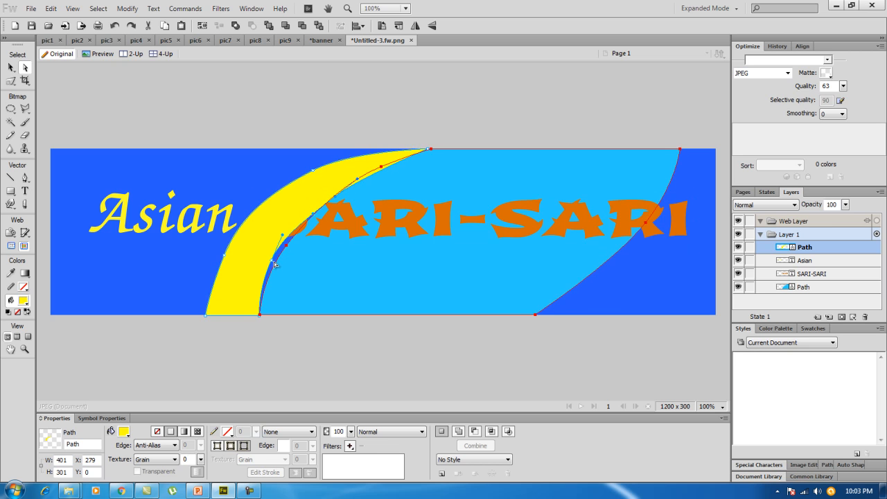
pyautogui.moveTo(274, 264); pyautogui.dragTo(275, 265)
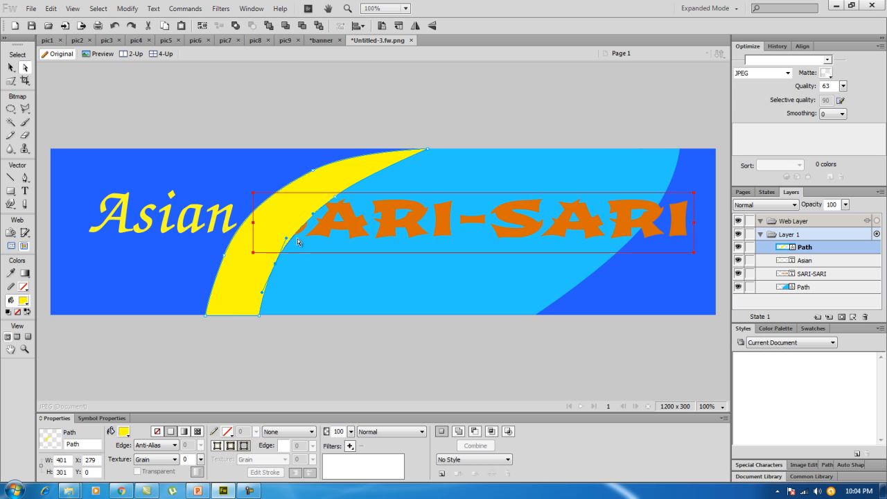
pyautogui.moveTo(287, 240); pyautogui.dragTo(288, 238)
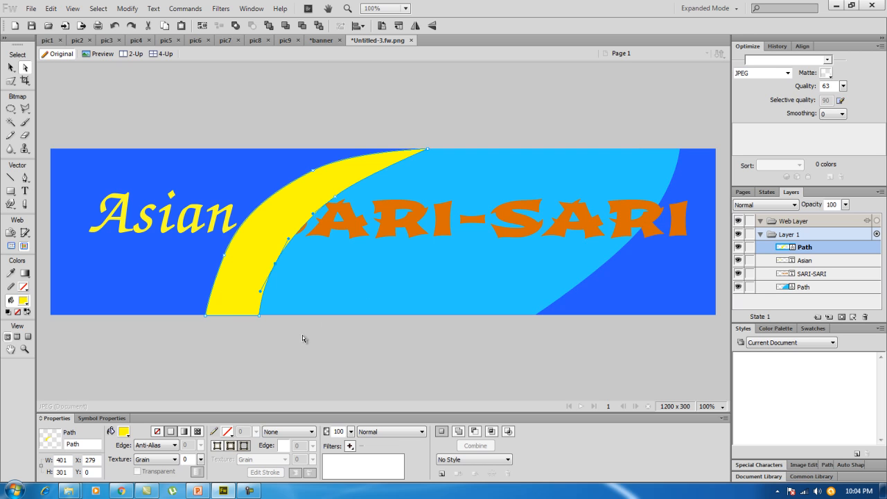
pyautogui.click(291, 356)
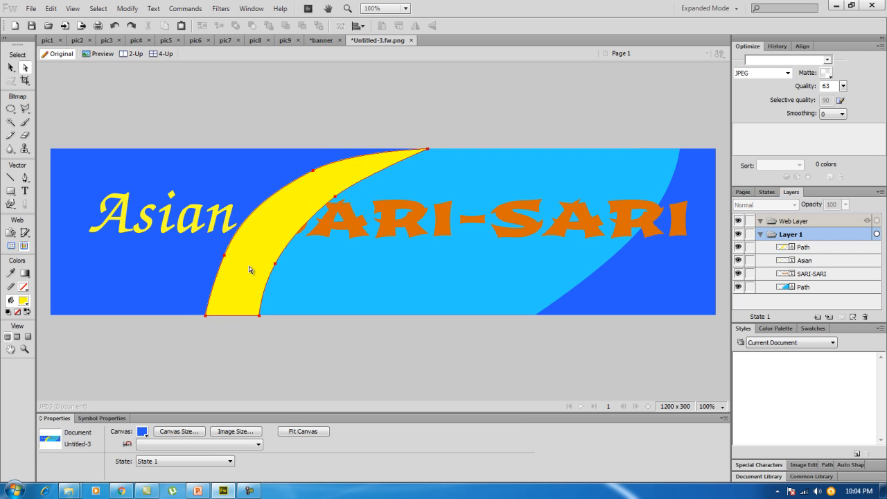
# - Compare with the sign photo and slim the yellow band by moving its upper outer point inward and smoothing the outer curve
pyautogui.click(284, 230)
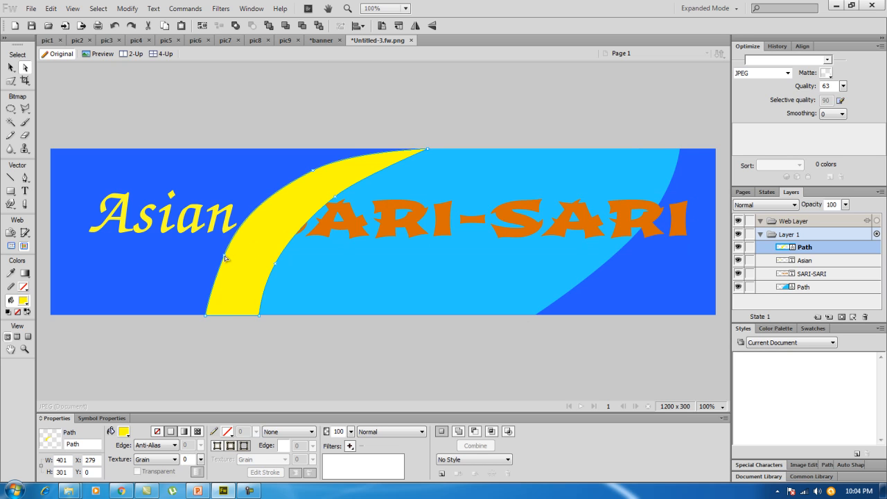
pyautogui.click(325, 39)
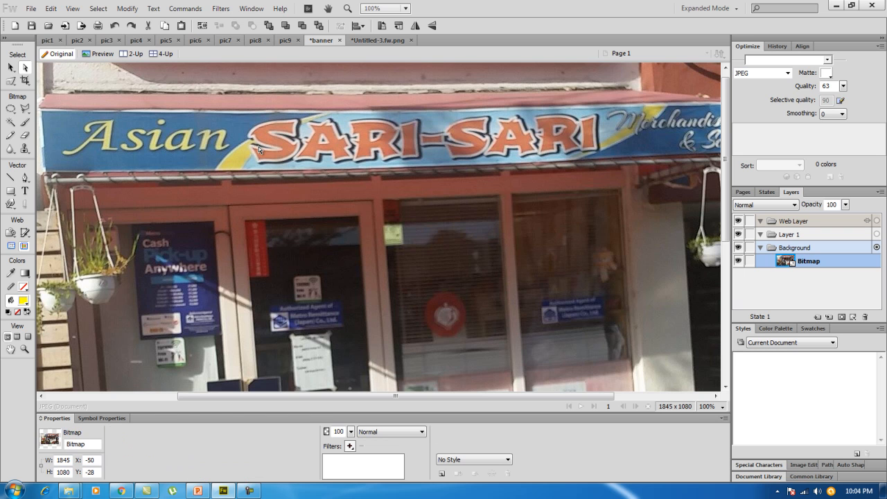
pyautogui.click(373, 39)
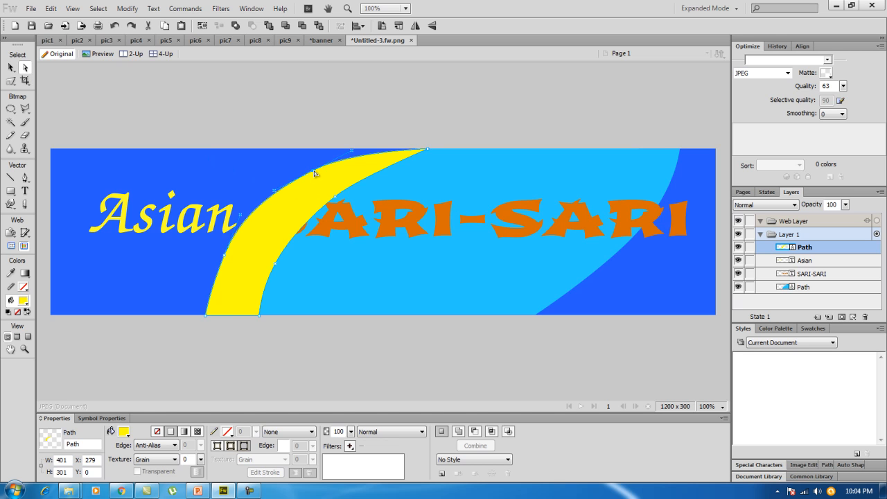
pyautogui.moveTo(313, 172); pyautogui.dragTo(318, 183)
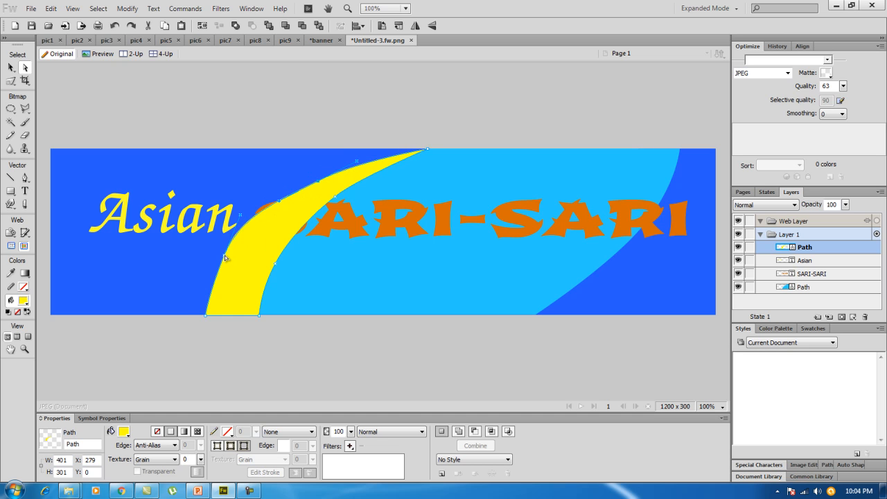
pyautogui.click(224, 256)
pyautogui.moveTo(240, 215); pyautogui.dragTo(247, 222)
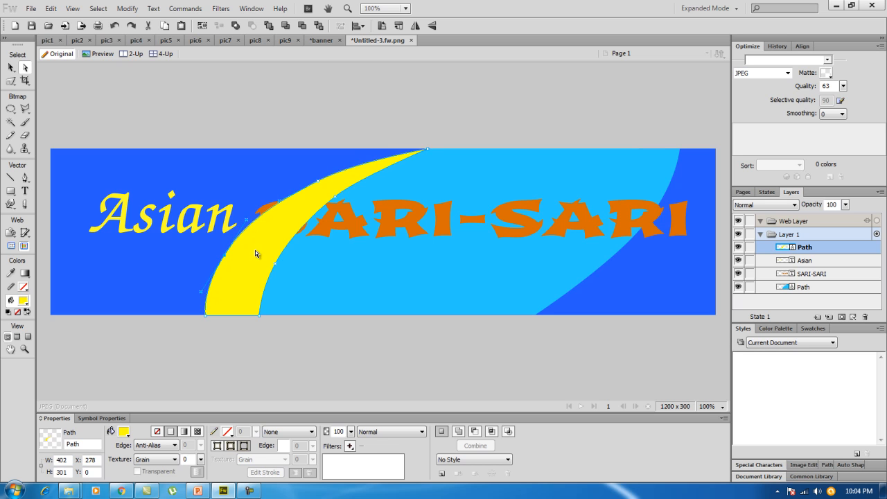
pyautogui.click(366, 124)
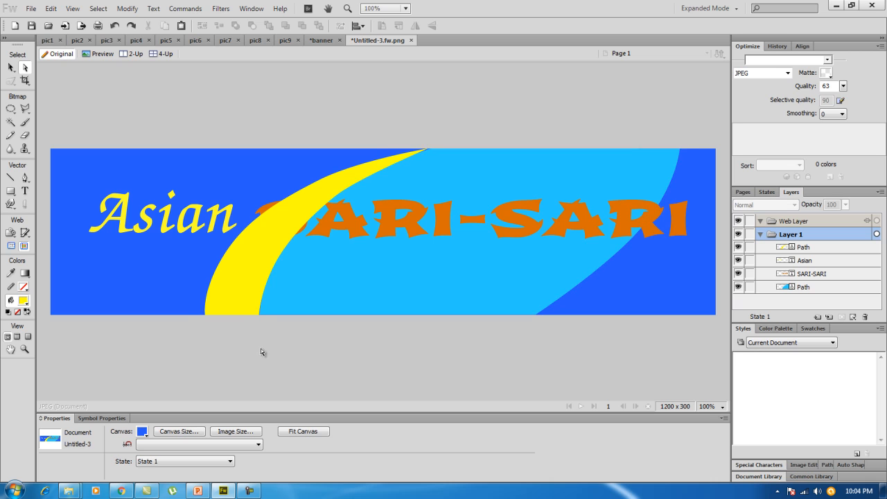
# - Duplicate the yellow band, place the copy over the right half of SARI-SARI at about X 666, Y -9, and flip it horizontally
pyautogui.click(257, 288)
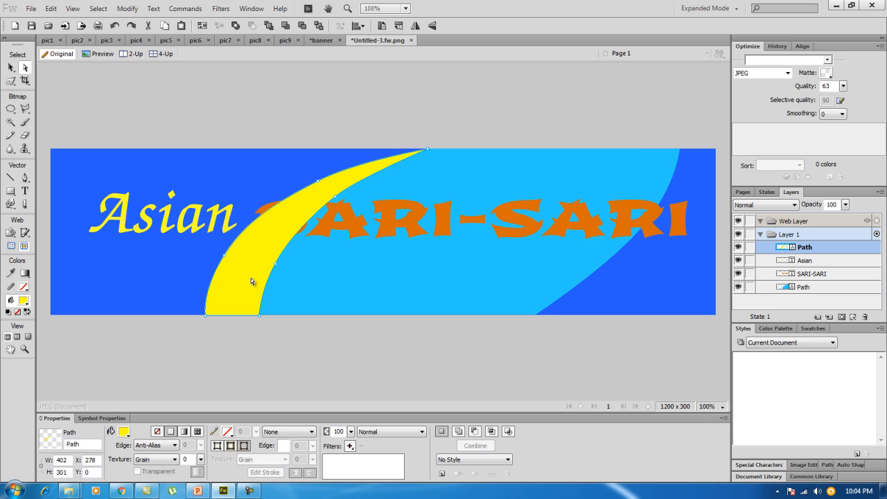
pyautogui.hotkey('ctrl', 'c')
pyautogui.hotkey('ctrl', 'v')
pyautogui.moveTo(254, 262); pyautogui.dragTo(473, 255)
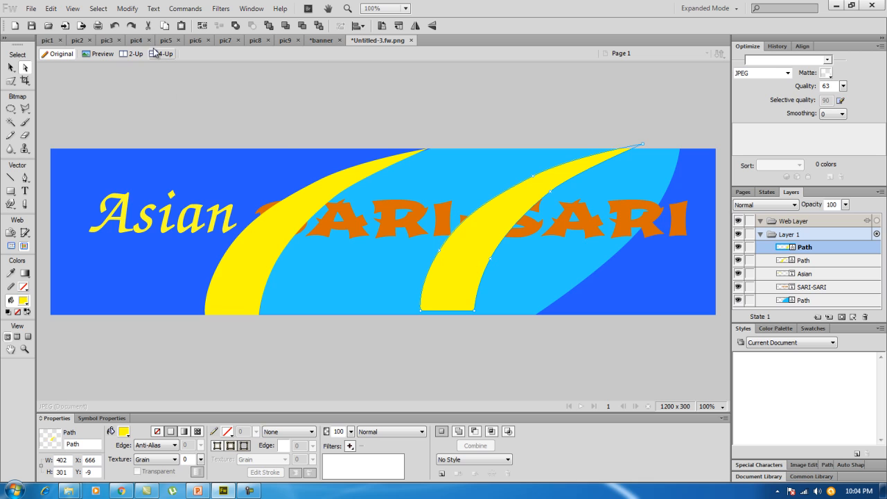
pyautogui.click(129, 9)
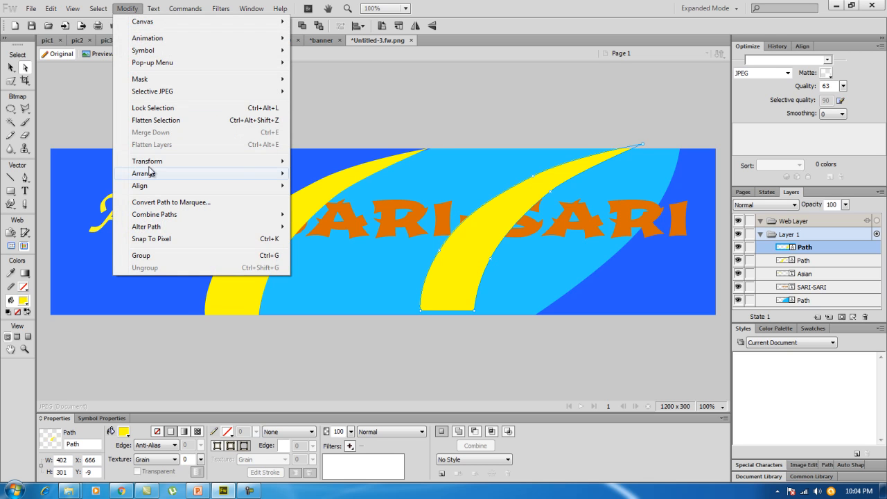
pyautogui.moveTo(151, 163)
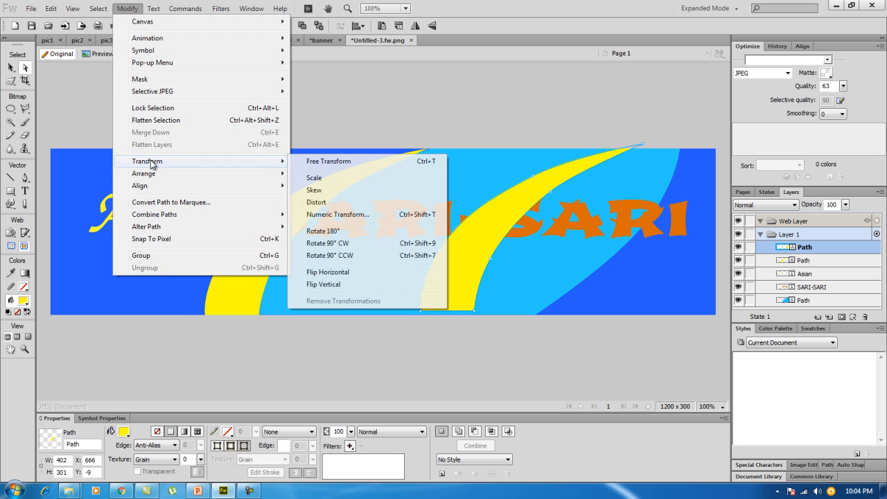
pyautogui.click(328, 273)
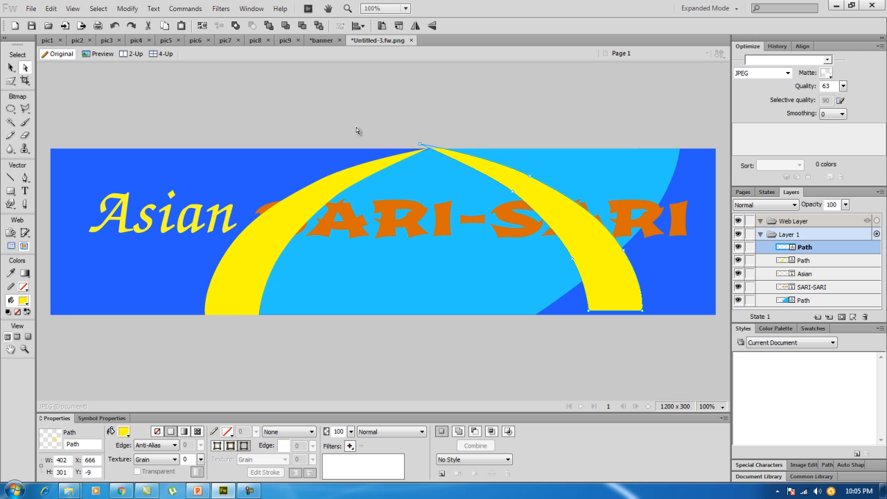
pyautogui.click(127, 9)
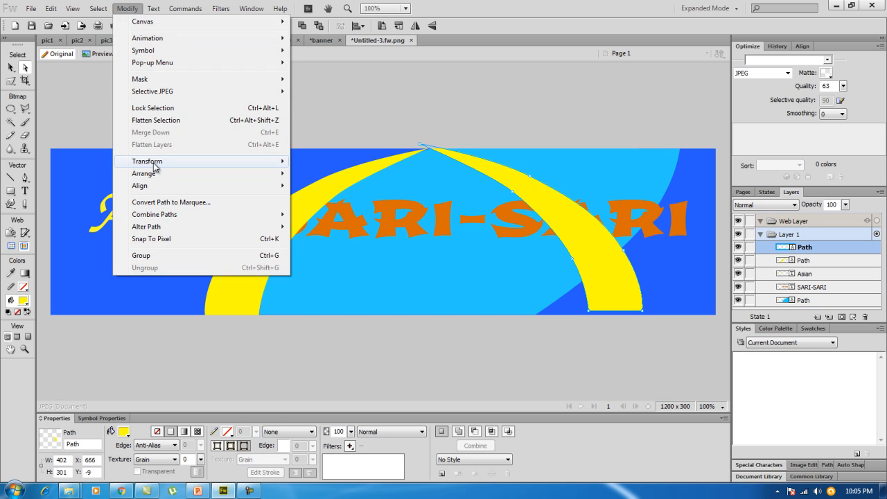
pyautogui.moveTo(153, 164)
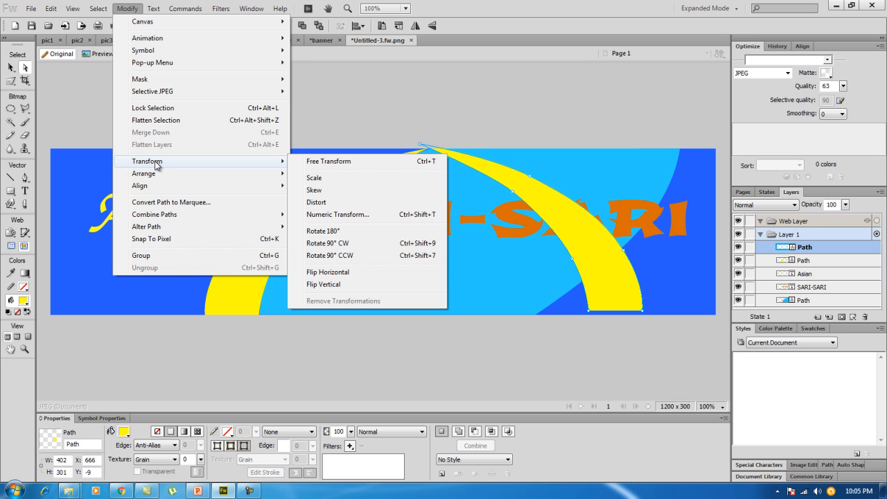
pyautogui.click(389, 90)
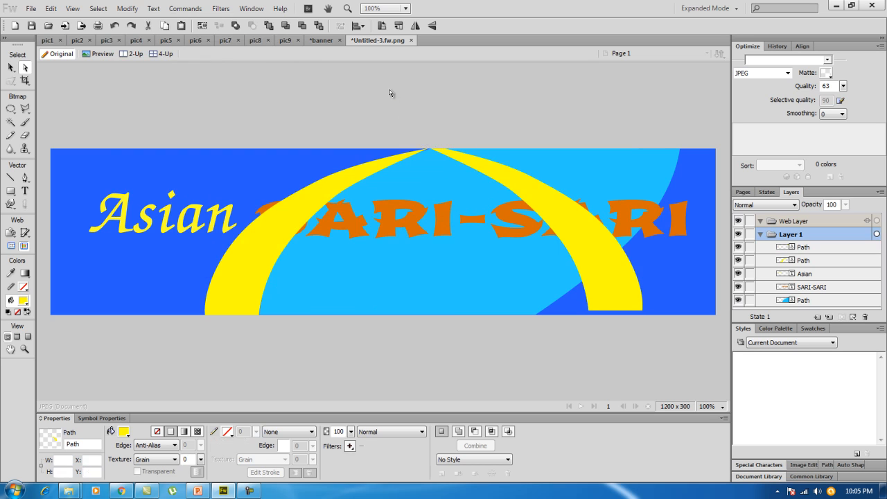
# - Undo the last horizontal flip of the copied yellow band, and flip the copy both vertically and horizontally
pyautogui.click(114, 25)
pyautogui.click(131, 11)
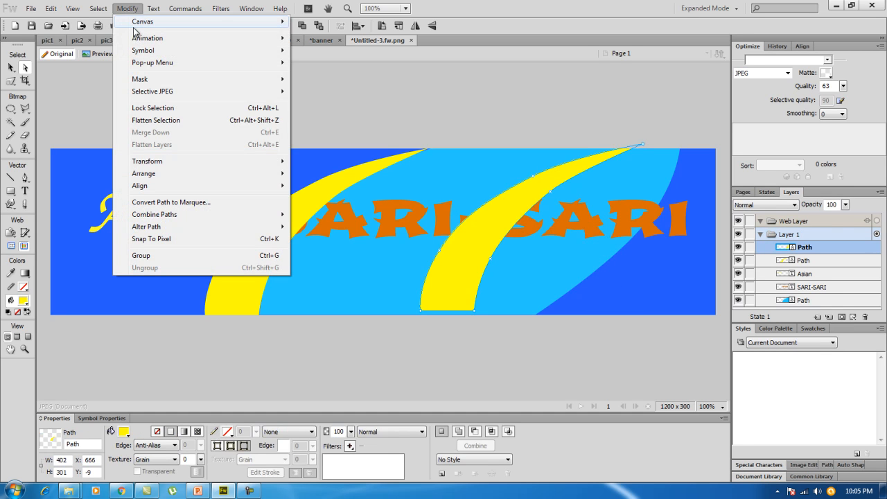
pyautogui.moveTo(154, 163)
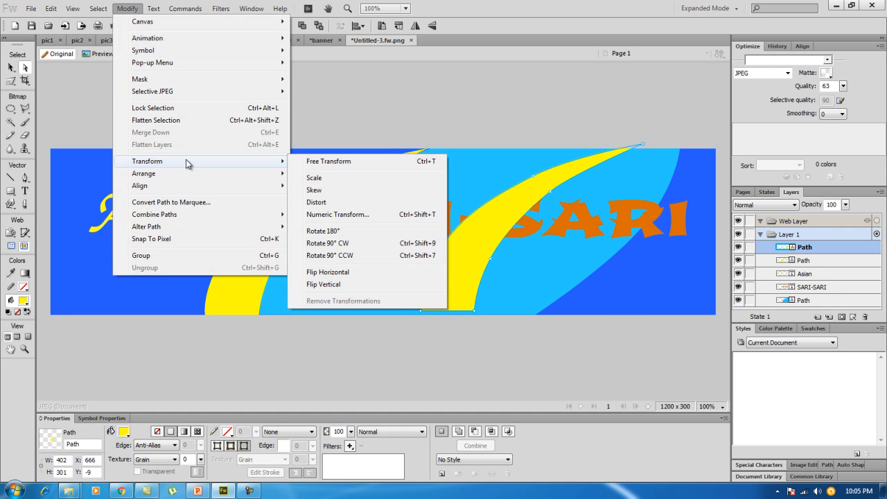
pyautogui.click(332, 288)
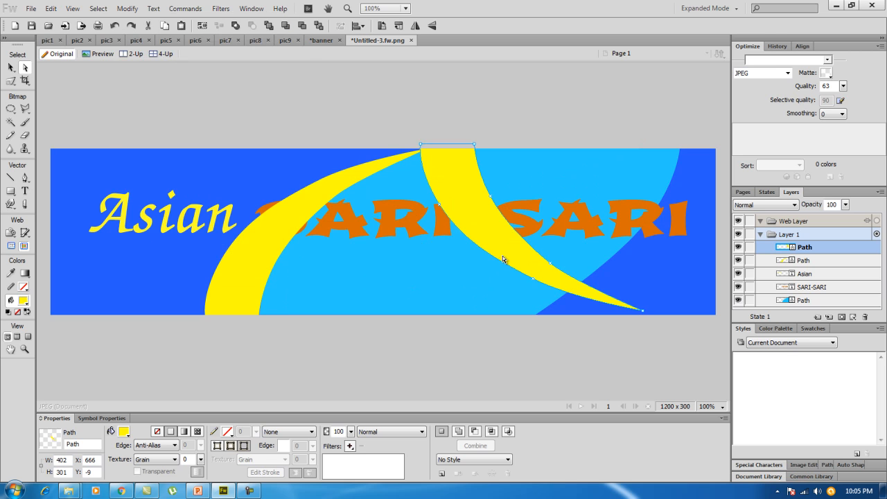
pyautogui.click(128, 9)
pyautogui.moveTo(153, 164)
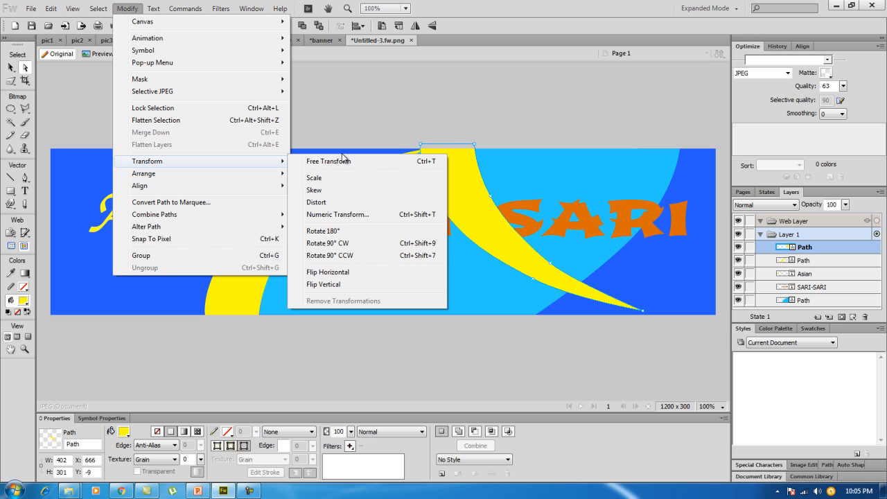
pyautogui.click(341, 276)
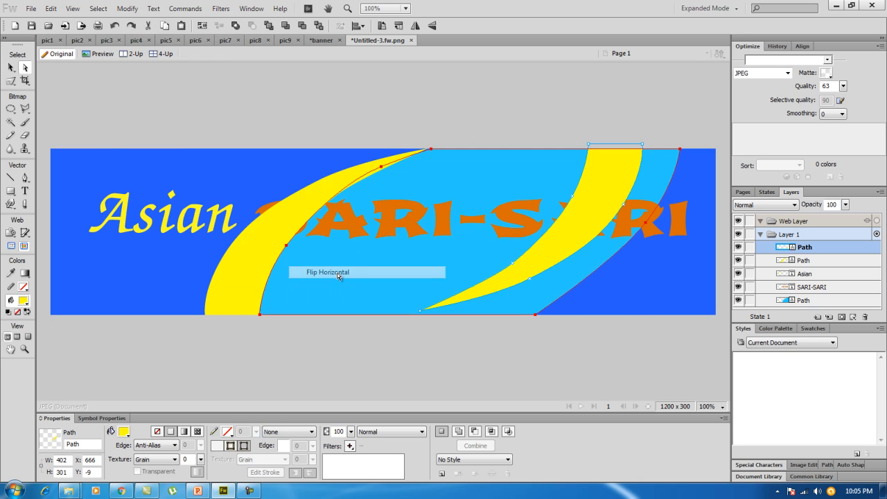
# - Shift the light blue shape left to X 290, Y 1, and place the yellow band copy along its right edge at X 739, Y -1
pyautogui.moveTo(595, 196); pyautogui.dragTo(679, 203)
pyautogui.moveTo(488, 185); pyautogui.dragTo(441, 178)
pyautogui.moveTo(635, 202); pyautogui.dragTo(640, 180)
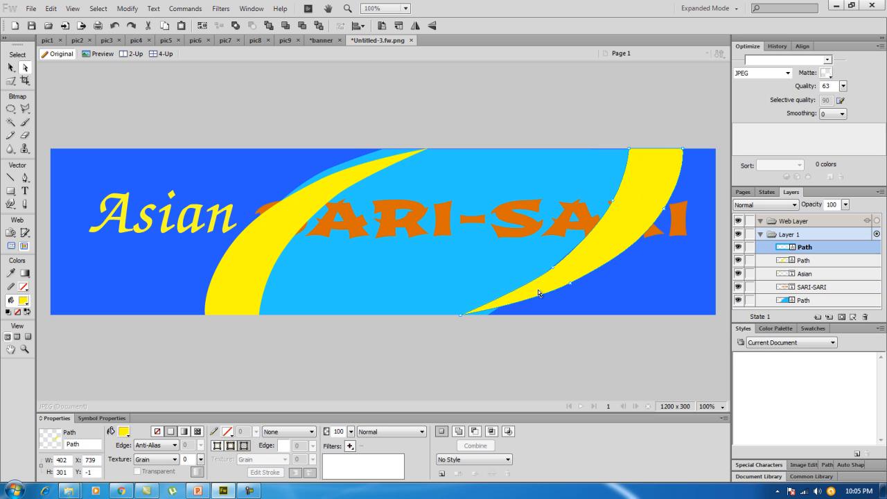
# - Reshape the light blue shape's right side by moving its lower right point to the yellow band's tip and adjusting the edge curve
pyautogui.click(493, 282)
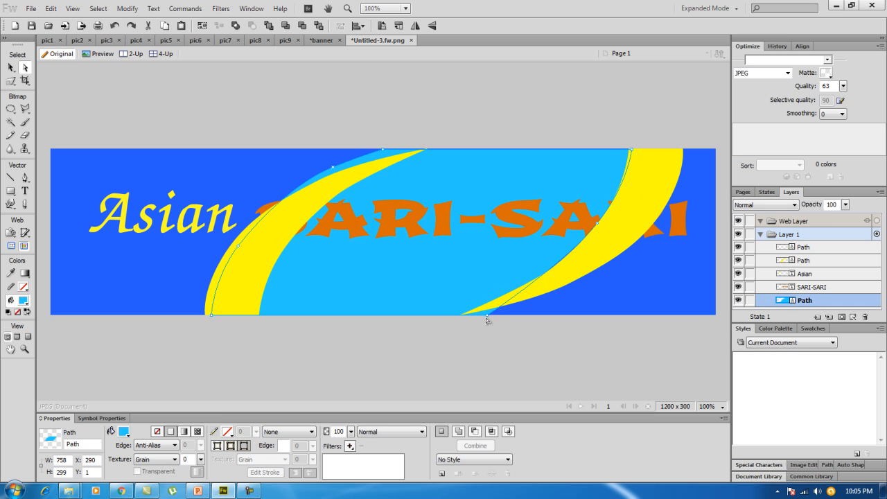
pyautogui.moveTo(487, 318); pyautogui.dragTo(463, 316)
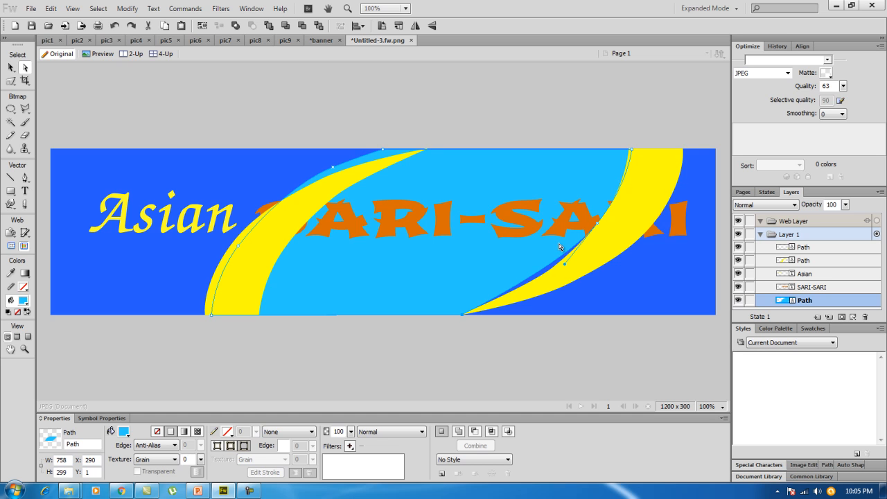
pyautogui.moveTo(566, 266); pyautogui.dragTo(570, 271)
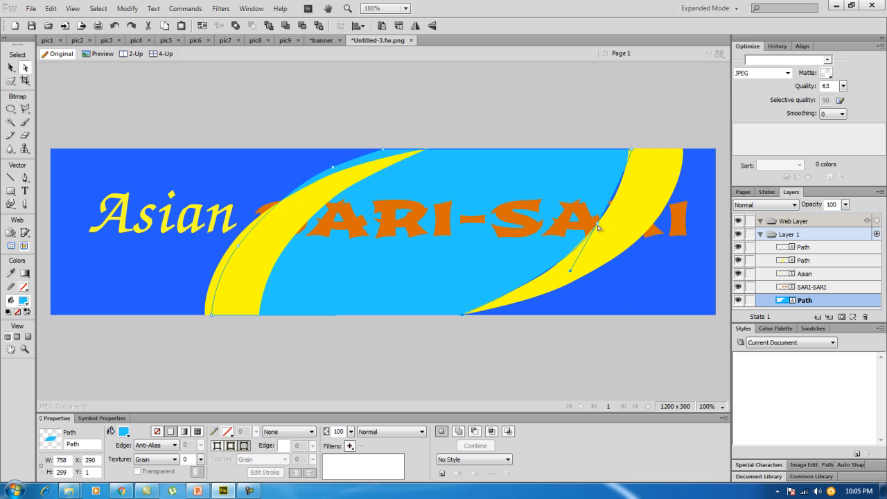
pyautogui.moveTo(596, 223); pyautogui.dragTo(599, 223)
pyautogui.moveTo(625, 180); pyautogui.dragTo(623, 179)
pyautogui.click(485, 316)
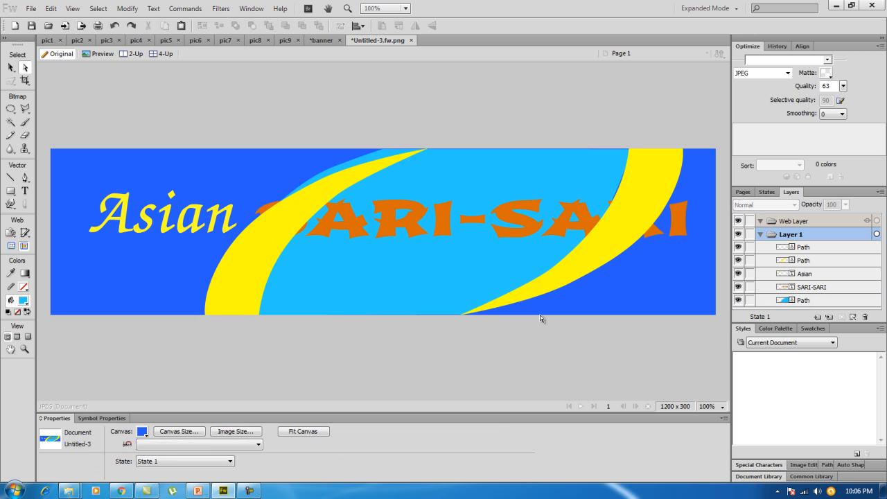
# - Fine-tune the midpoint and curve handle on the light blue shape's right edge until it tucks under the yellow band, and deselect it
pyautogui.click(603, 185)
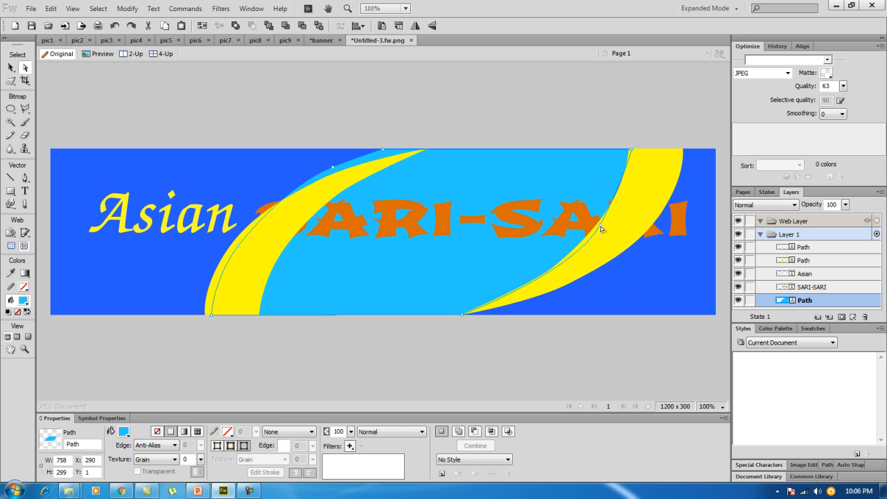
pyautogui.click(600, 227)
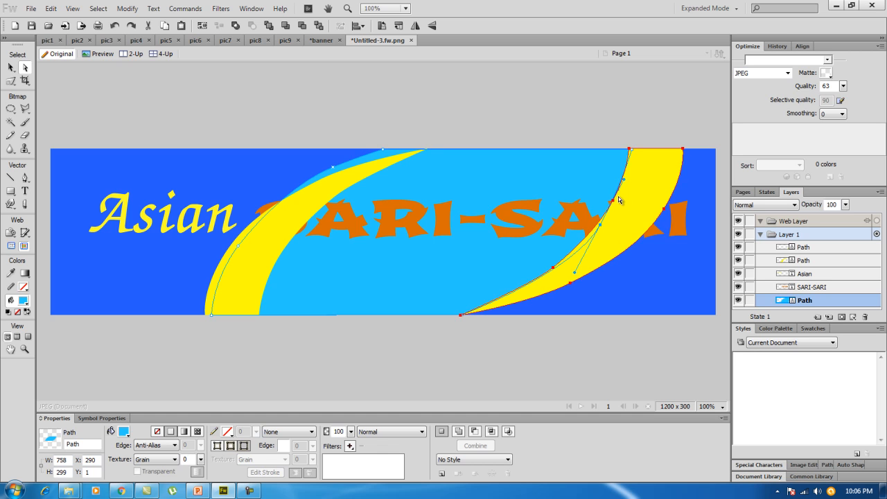
pyautogui.moveTo(601, 226); pyautogui.dragTo(607, 225)
pyautogui.moveTo(582, 271); pyautogui.dragTo(578, 267)
pyautogui.click(640, 291)
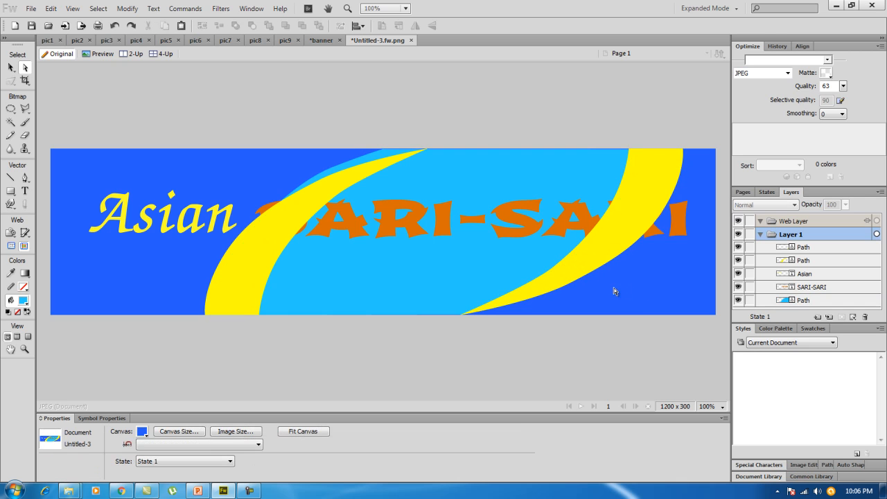
# - Move the left yellow band to X 212, Y 0 against the light blue shape's left edge, and deselect it
pyautogui.click(348, 180)
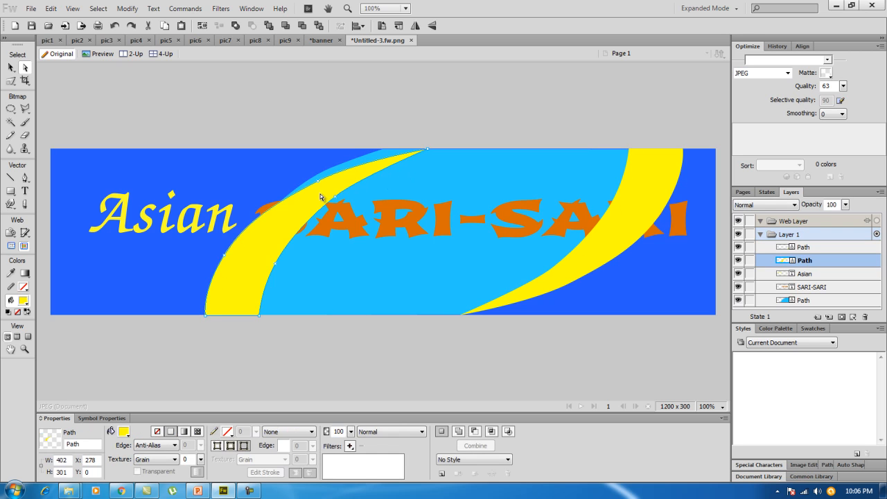
pyautogui.moveTo(277, 240); pyautogui.dragTo(239, 235)
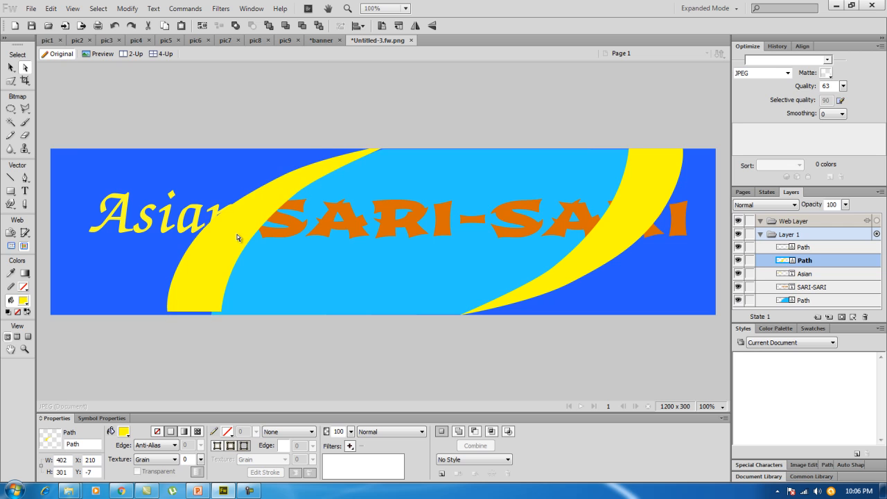
pyautogui.press('Down')
pyautogui.press('Down')
pyautogui.press('Down')
pyautogui.press('Down')
pyautogui.press('Down')
pyautogui.press('Down')
pyautogui.press('Down')
pyautogui.press('Right')
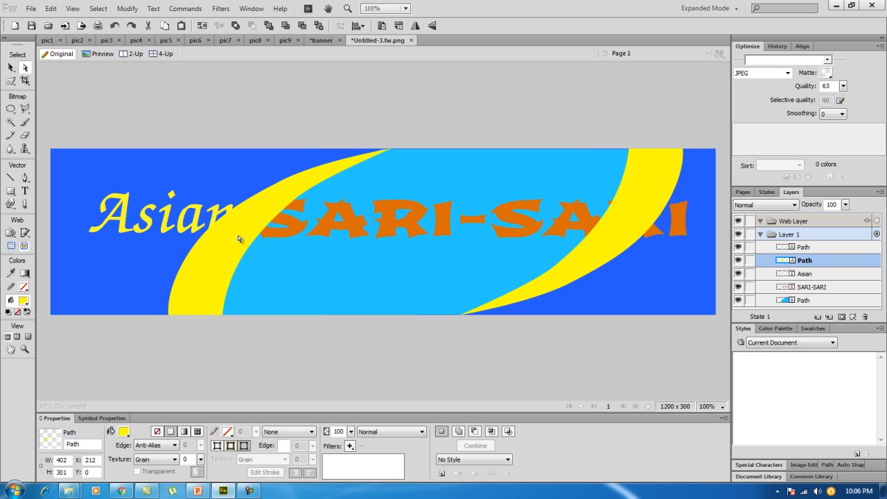
pyautogui.click(560, 338)
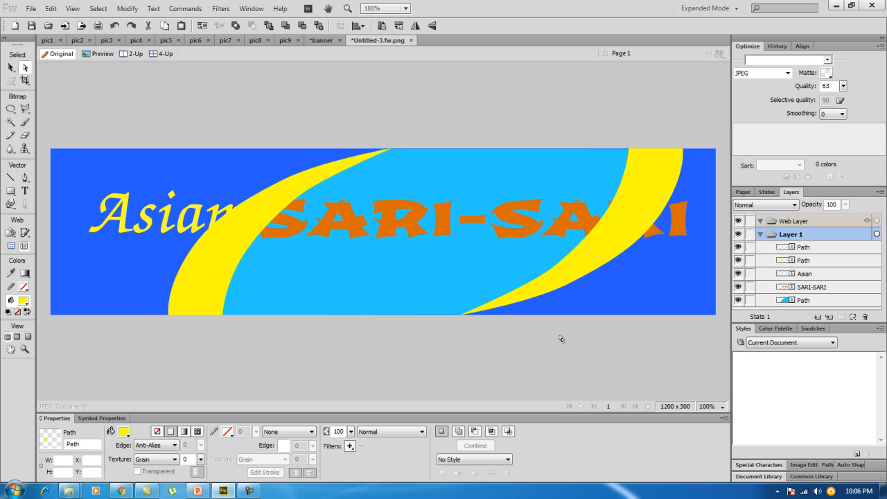
# - Bring the SARI-SARI text above both yellow bands in the layer order and move it to X 322, Y 79
pyautogui.click(389, 222)
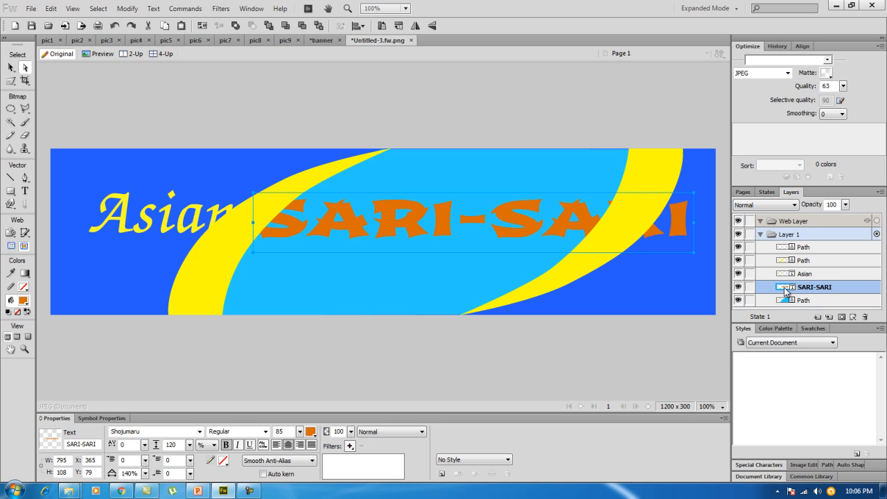
pyautogui.moveTo(785, 289); pyautogui.dragTo(790, 262)
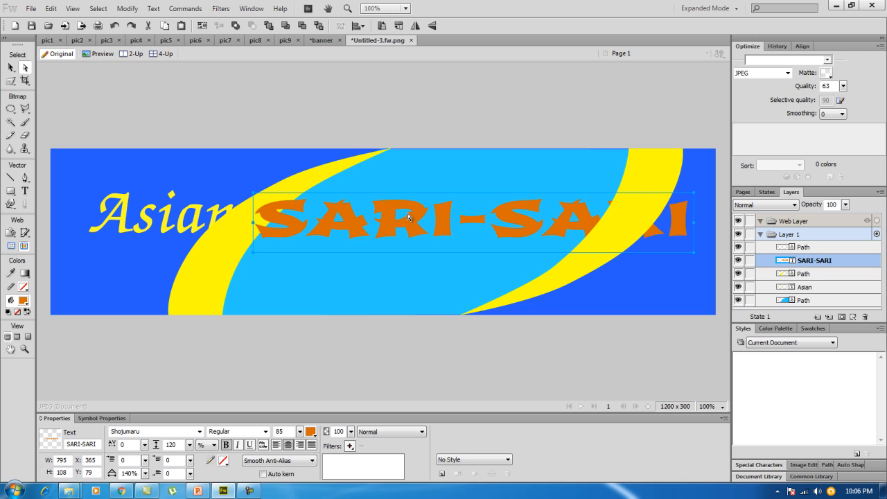
pyautogui.press('Delete')
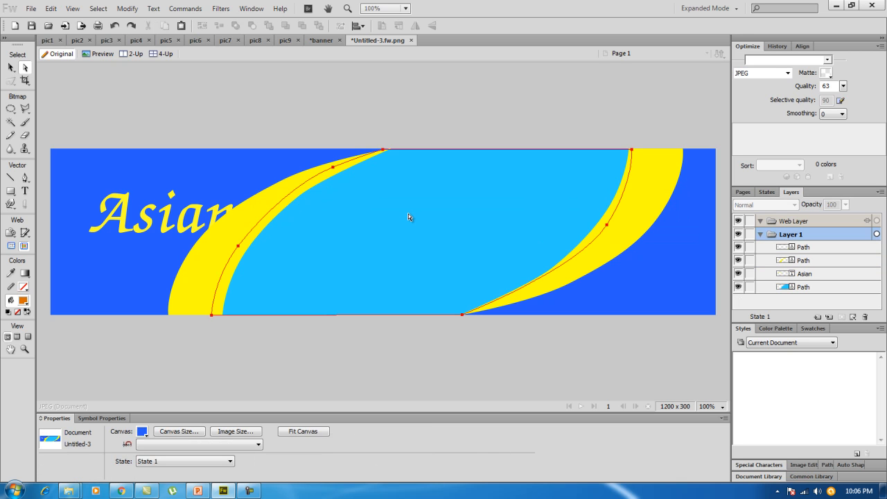
pyautogui.hotkey('ctrl', 'z')
pyautogui.moveTo(408, 213)
pyautogui.mouseDown()
pyautogui.moveTo(374, 227)
pyautogui.moveTo(416, 225)
pyautogui.mouseUp()
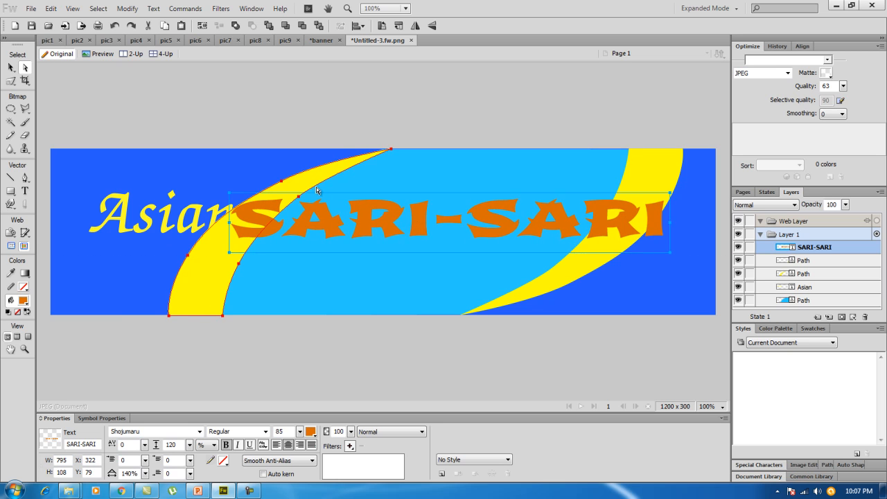
# - Reposition the right yellow band at X 768, Y -1, the light blue shape at X 314, Y 2, and the left yellow band at X 230, Y 0
pyautogui.moveTo(648, 181); pyautogui.dragTo(665, 180)
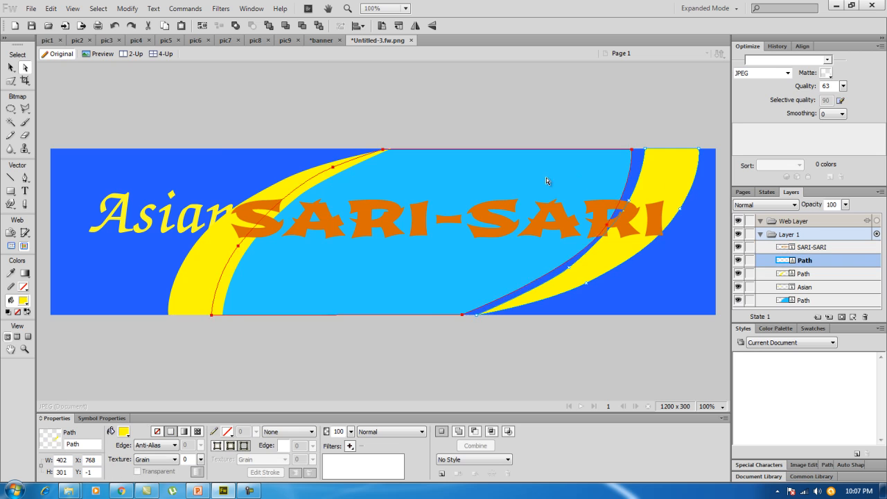
pyautogui.moveTo(557, 181); pyautogui.dragTo(559, 180)
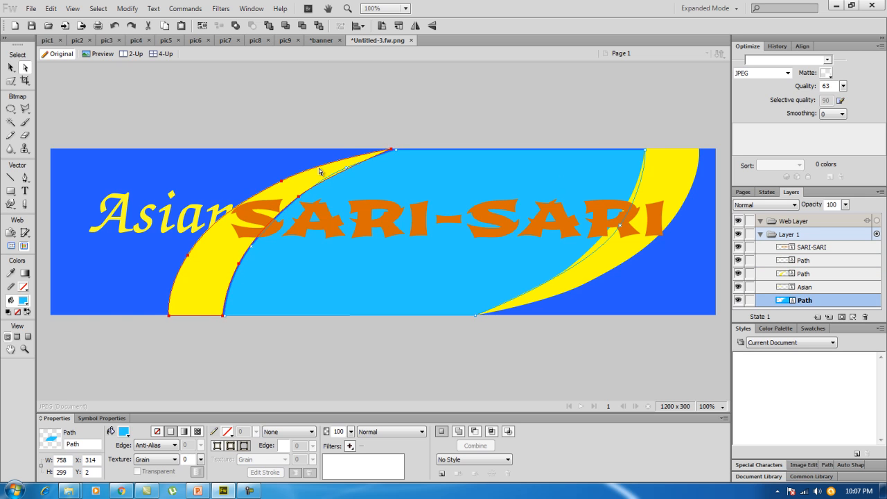
pyautogui.moveTo(315, 174); pyautogui.dragTo(325, 173)
pyautogui.click(325, 176)
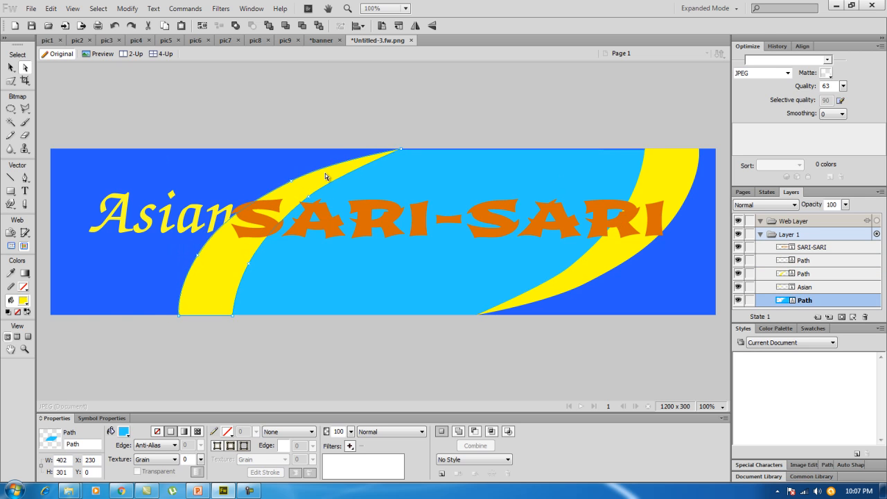
# - Raise the light blue shape's two upper corner points to the canvas's top edge, and deselect the shape
pyautogui.click(609, 168)
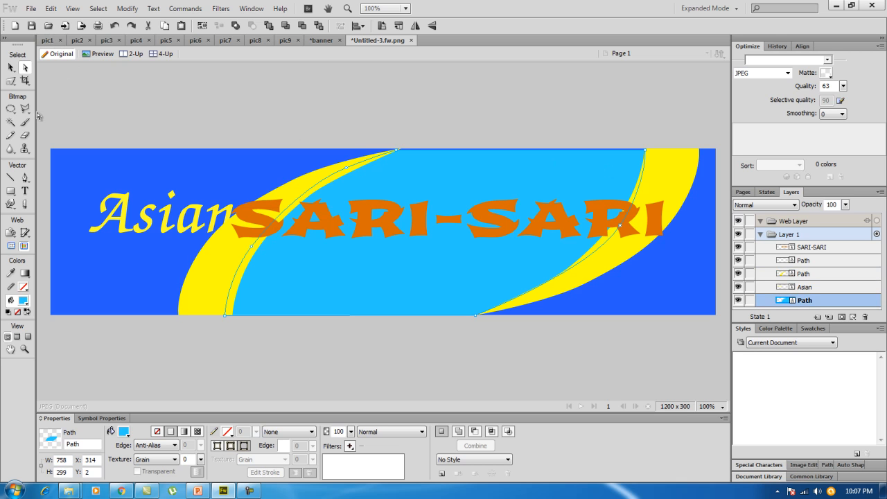
pyautogui.click(396, 150)
pyautogui.moveTo(399, 148); pyautogui.dragTo(399, 149)
pyautogui.click(645, 149)
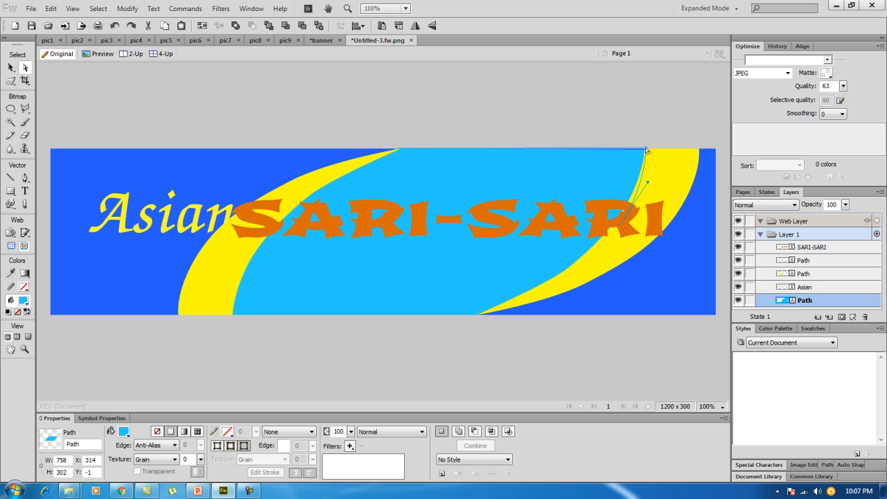
pyautogui.moveTo(645, 150); pyautogui.dragTo(646, 148)
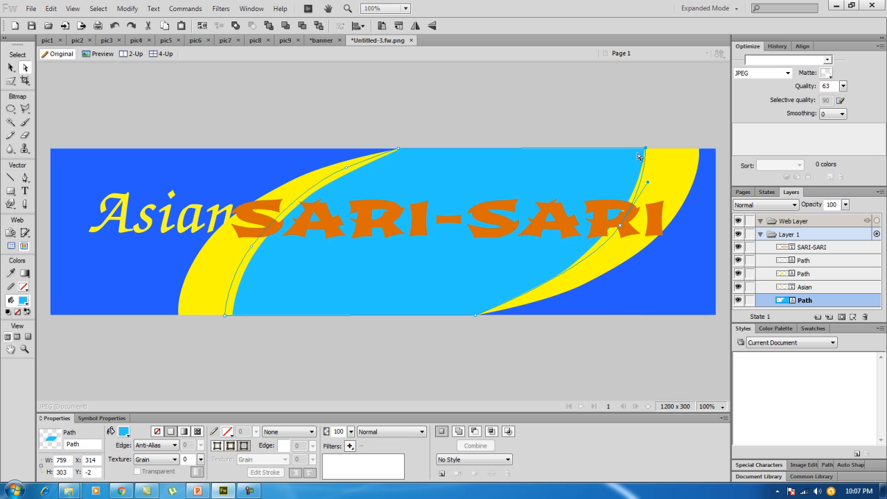
pyautogui.click(642, 130)
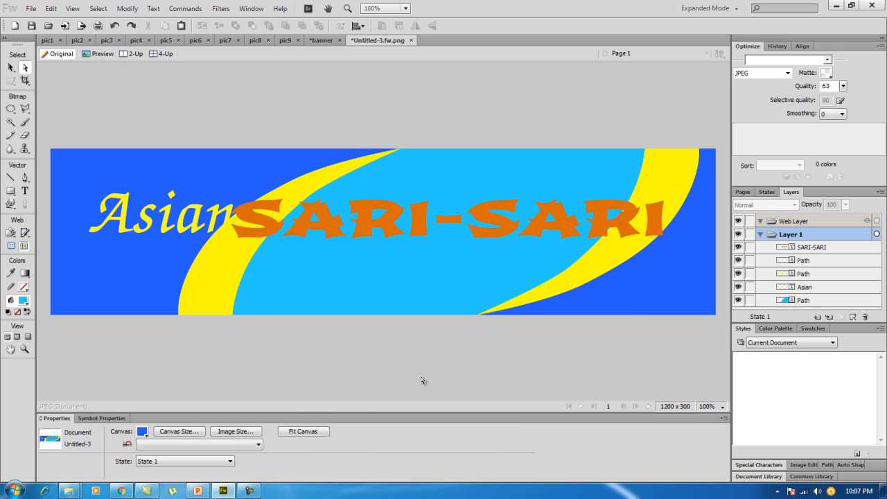
# - Move the Asian text left, clear of the yellow band, and compare the banner with the storefront sign photo
pyautogui.moveTo(189, 227); pyautogui.dragTo(160, 230)
pyautogui.click(229, 276)
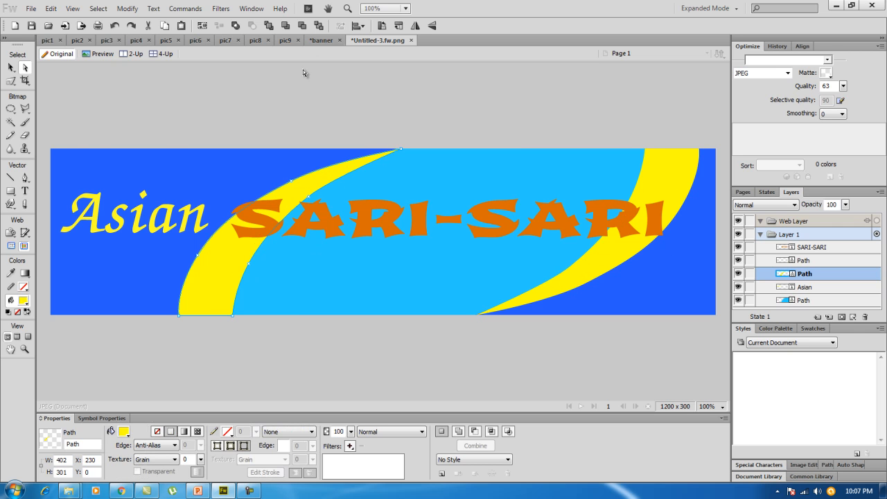
pyautogui.click(323, 39)
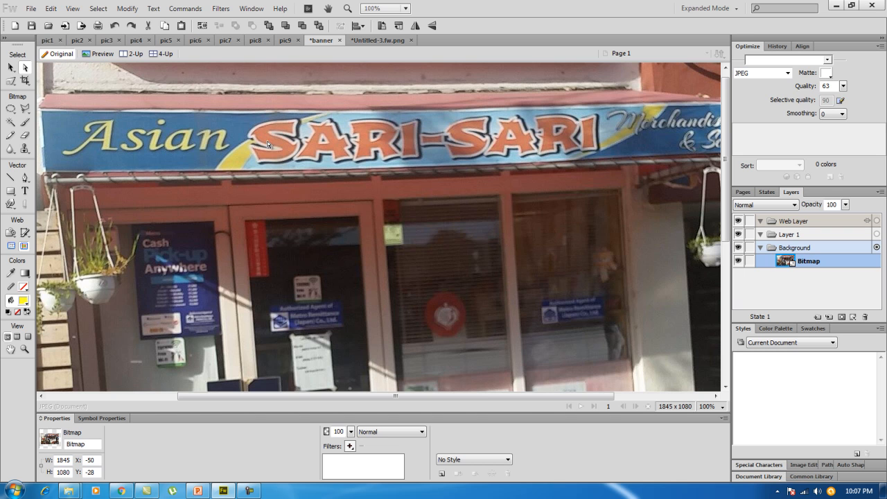
pyautogui.click(375, 40)
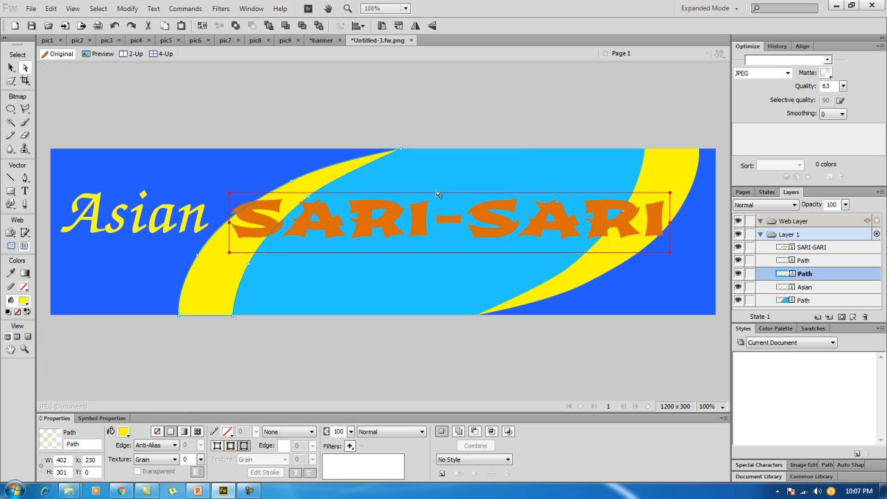
# - Add a Glow filter to the SARI-SARI text
pyautogui.click(363, 219)
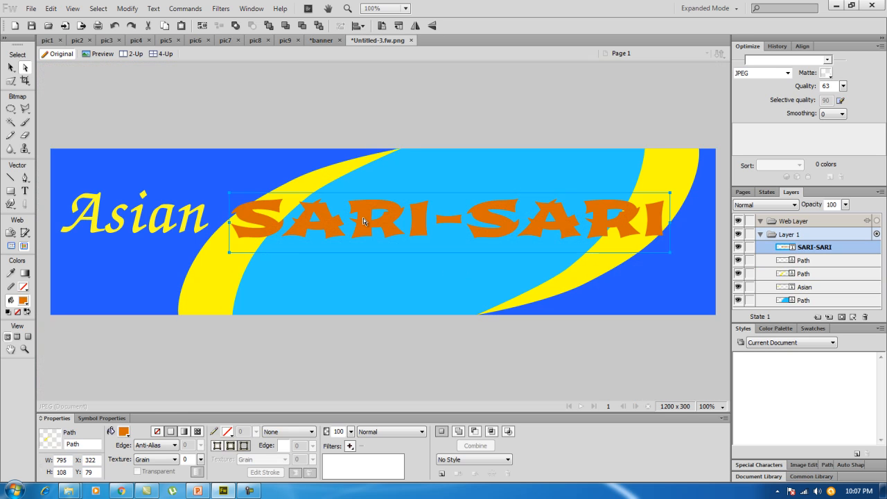
pyautogui.click(350, 446)
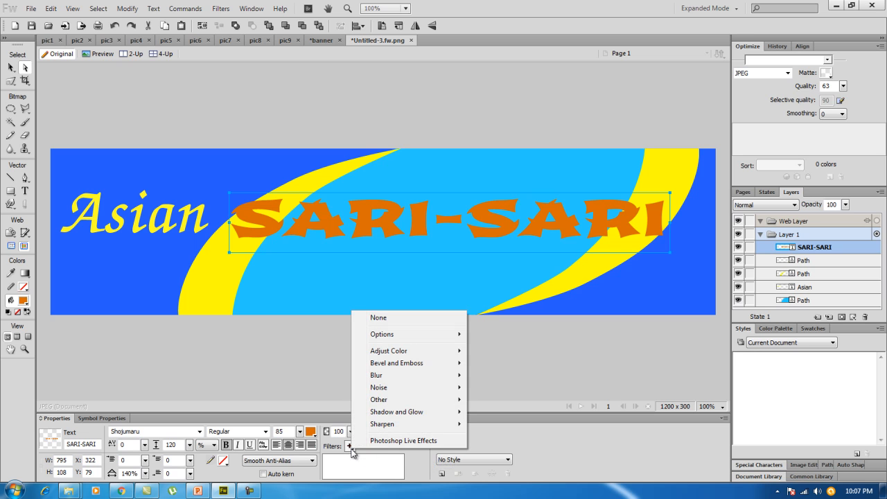
pyautogui.moveTo(399, 415)
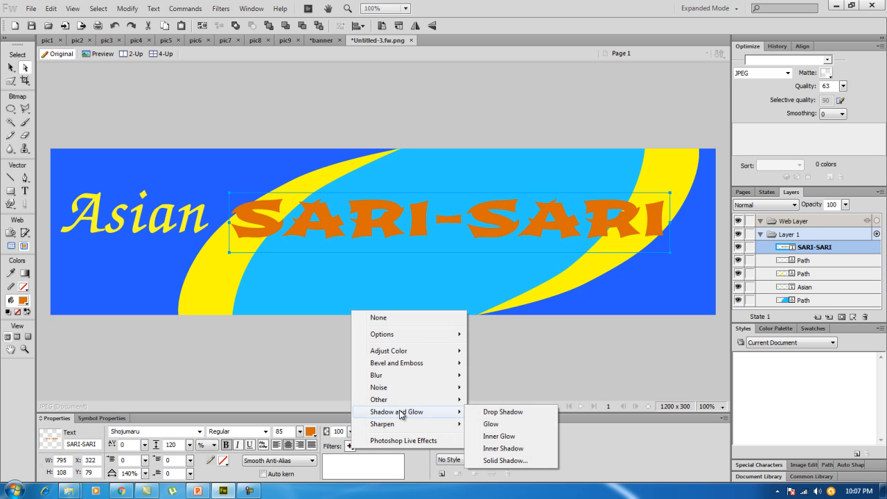
pyautogui.click(498, 424)
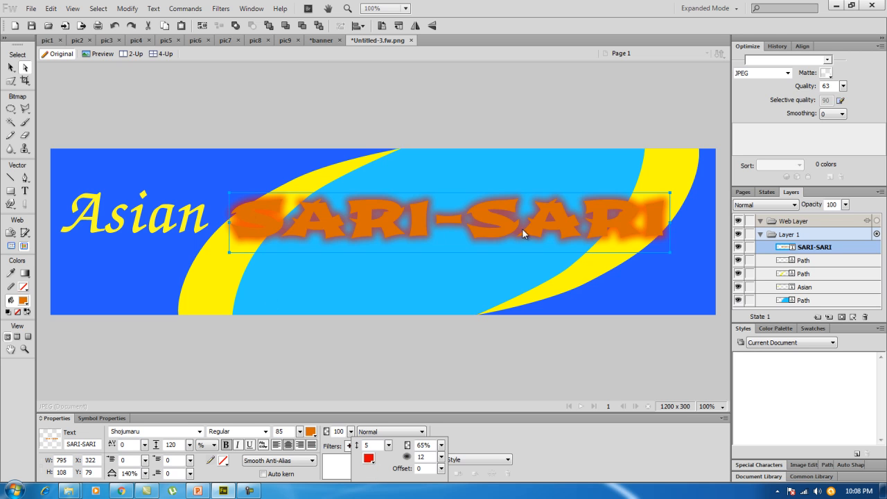
# - Set the SARI-SARI text's glow to white #FFFFFF with 100% opacity, softness 1 and width 3
pyautogui.click(368, 458)
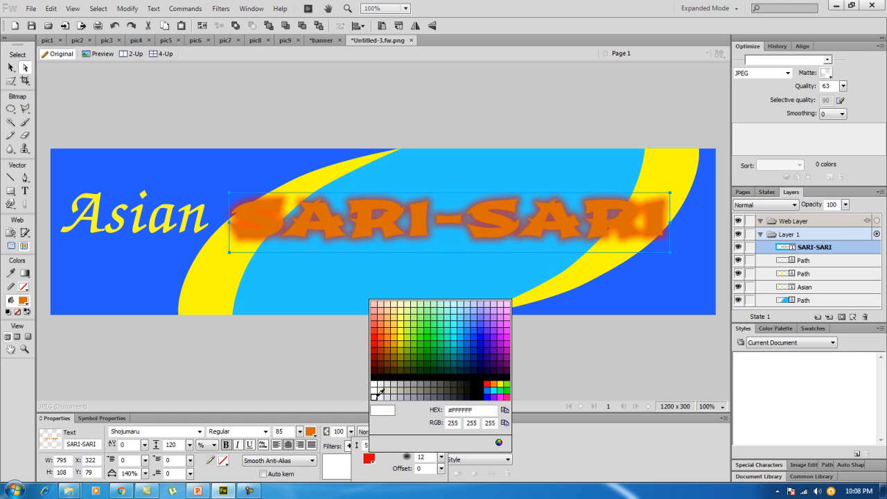
pyautogui.click(375, 394)
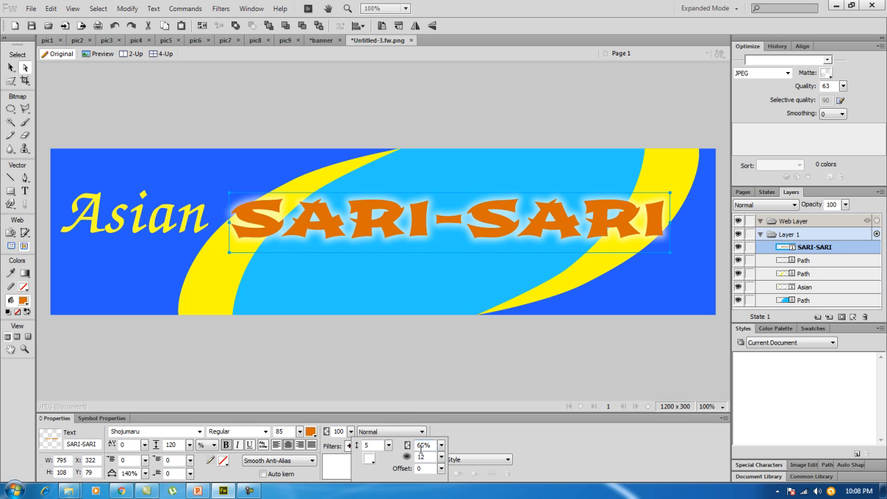
pyautogui.moveTo(440, 444); pyautogui.dragTo(444, 413)
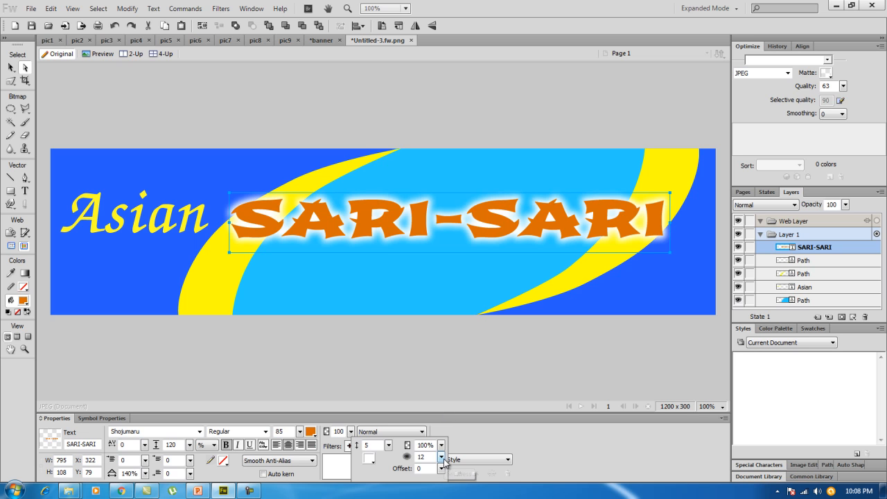
pyautogui.moveTo(442, 460); pyautogui.dragTo(446, 482)
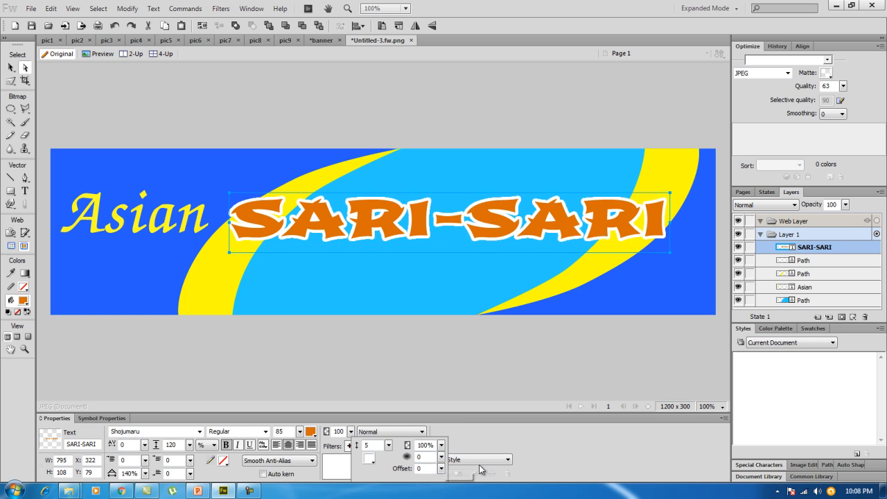
pyautogui.click(442, 459)
pyautogui.moveTo(442, 461); pyautogui.dragTo(441, 457)
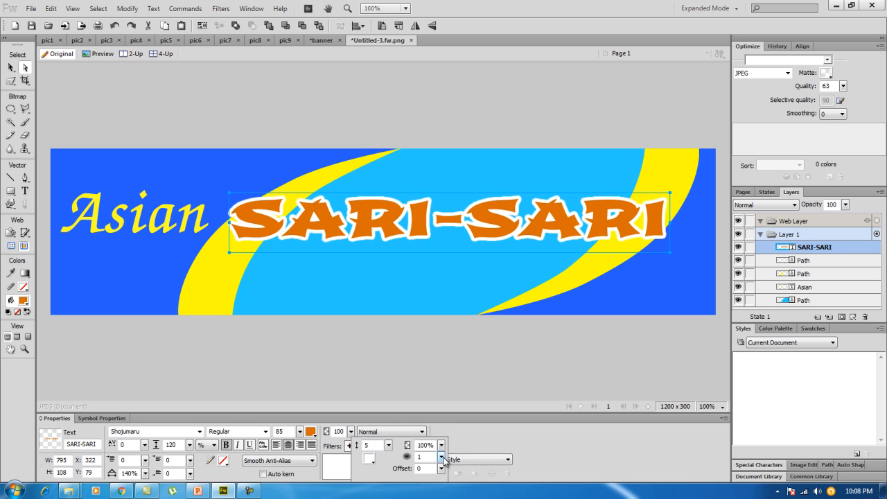
pyautogui.click(389, 447)
pyautogui.moveTo(389, 446); pyautogui.dragTo(391, 450)
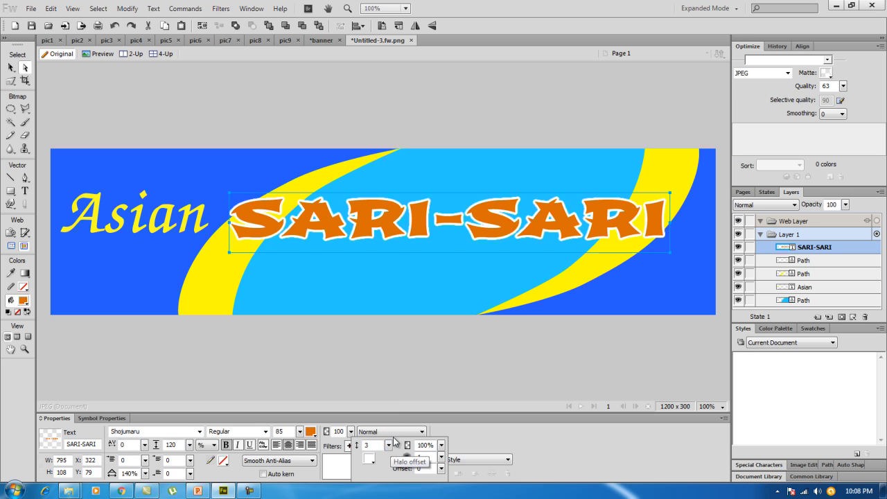
pyautogui.click(456, 362)
# - Reposition the SARI-SARI text at X 332, Y 66 and the Asian text at X 18, Y 47, checking against the storefront sign photo
pyautogui.moveTo(369, 227); pyautogui.dragTo(391, 218)
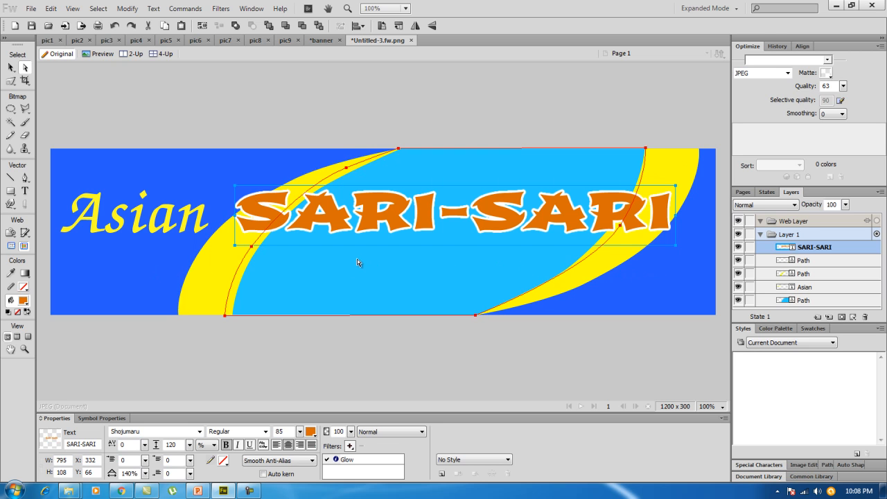
pyautogui.moveTo(175, 229); pyautogui.dragTo(175, 221)
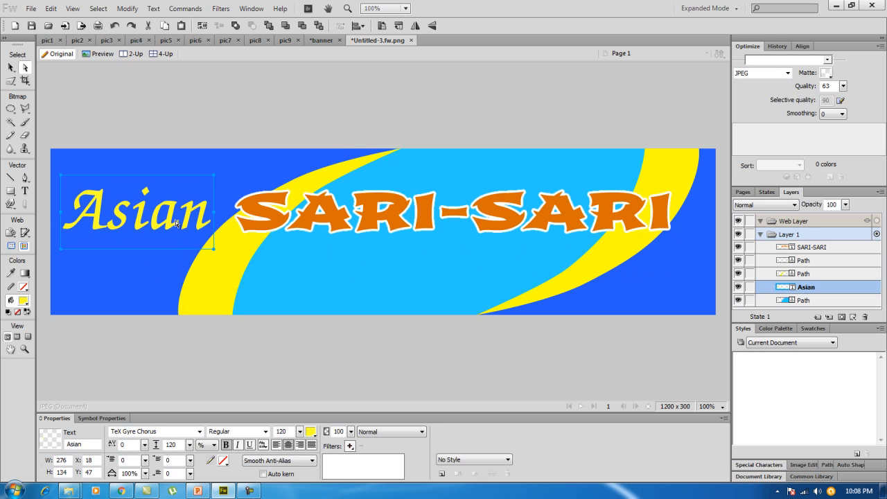
pyautogui.click(334, 42)
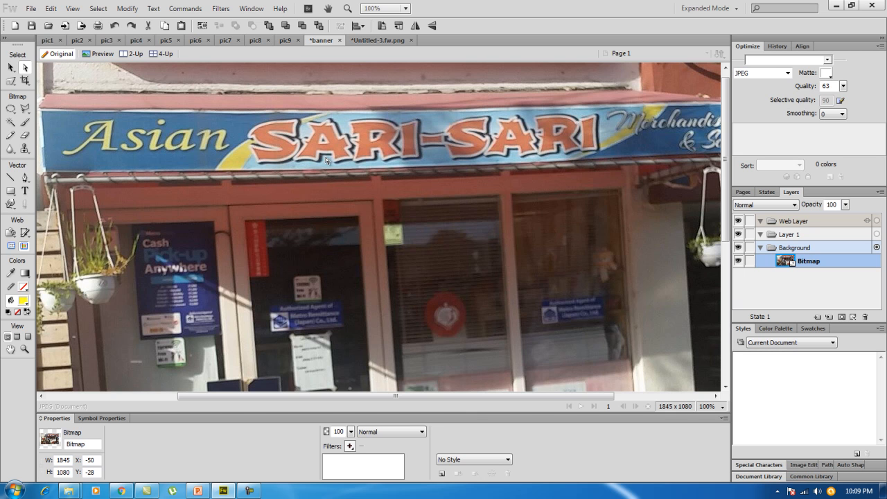
pyautogui.click(383, 41)
# - Add a Drop Shadow filter to the SARI-SARI text
pyautogui.click(388, 219)
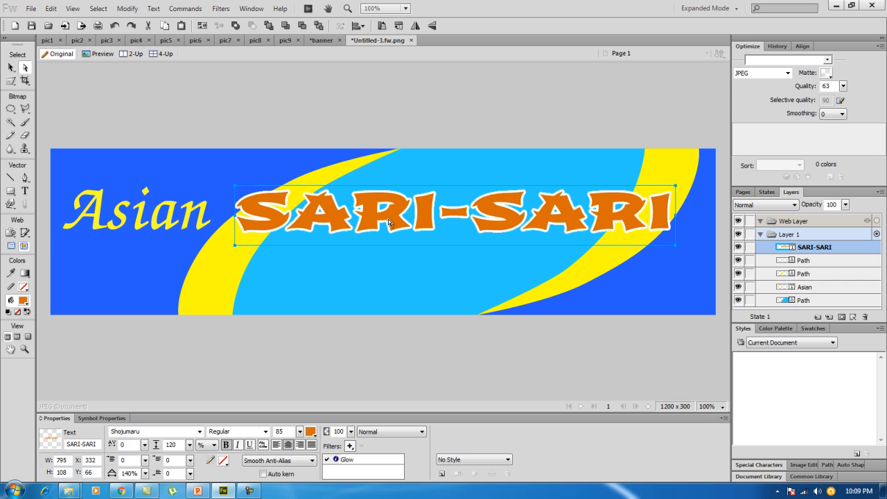
pyautogui.click(350, 446)
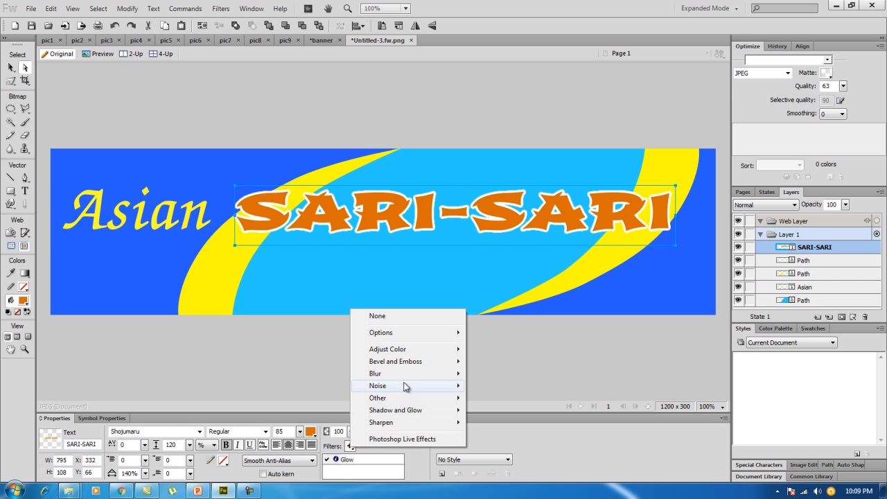
pyautogui.moveTo(405, 412)
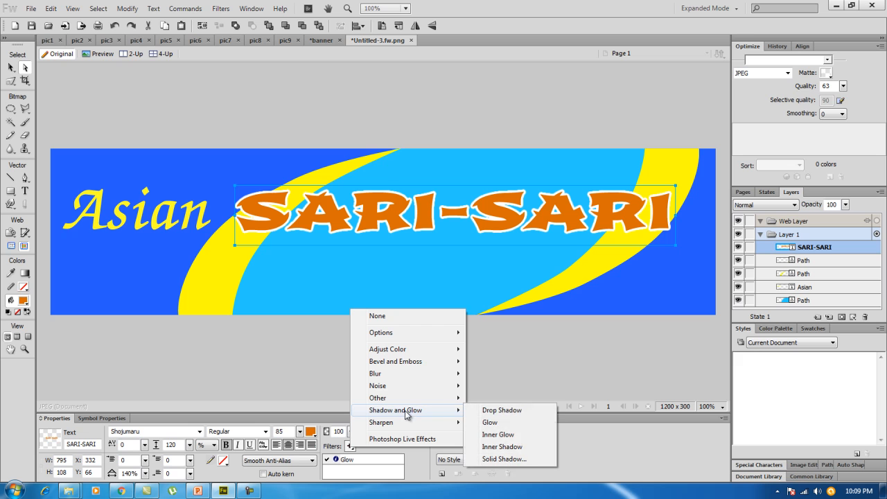
pyautogui.click(507, 411)
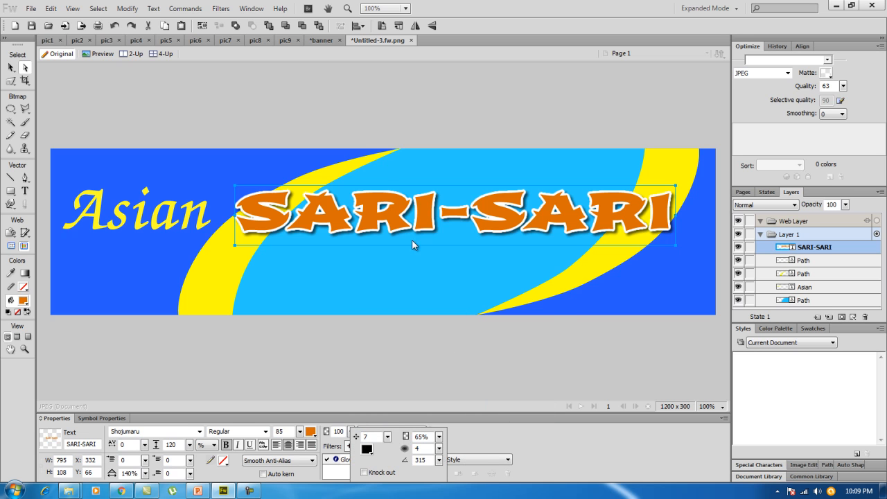
# - Compare the lettering's shadow with the storefront sign photo and set the SARI-SARI drop shadow's opacity to 100%
pyautogui.click(331, 40)
pyautogui.click(324, 41)
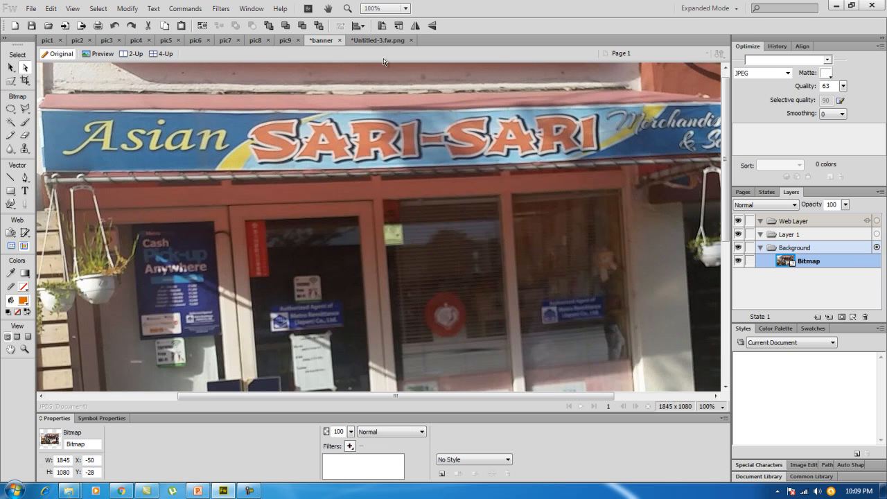
pyautogui.click(382, 40)
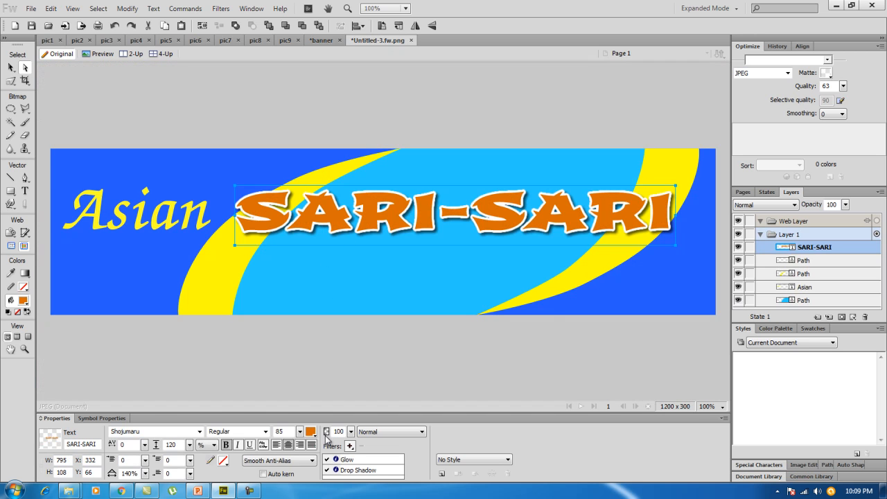
pyautogui.doubleClick(352, 471)
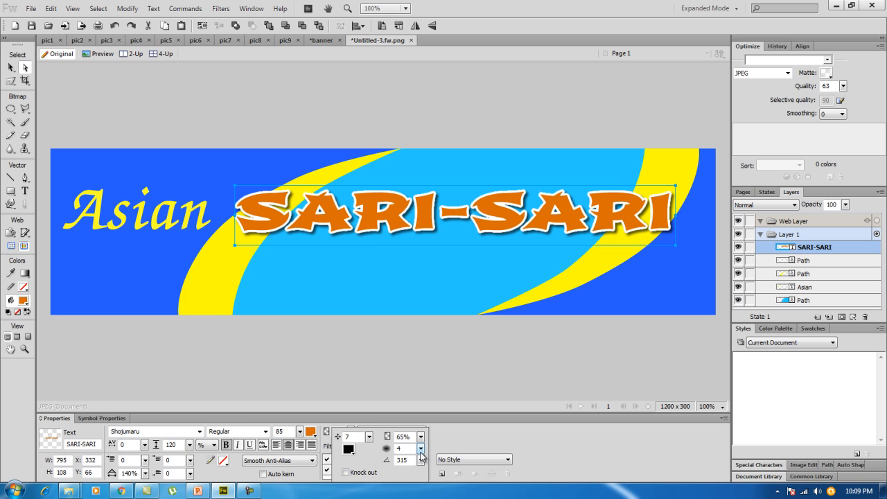
pyautogui.moveTo(420, 436); pyautogui.dragTo(422, 415)
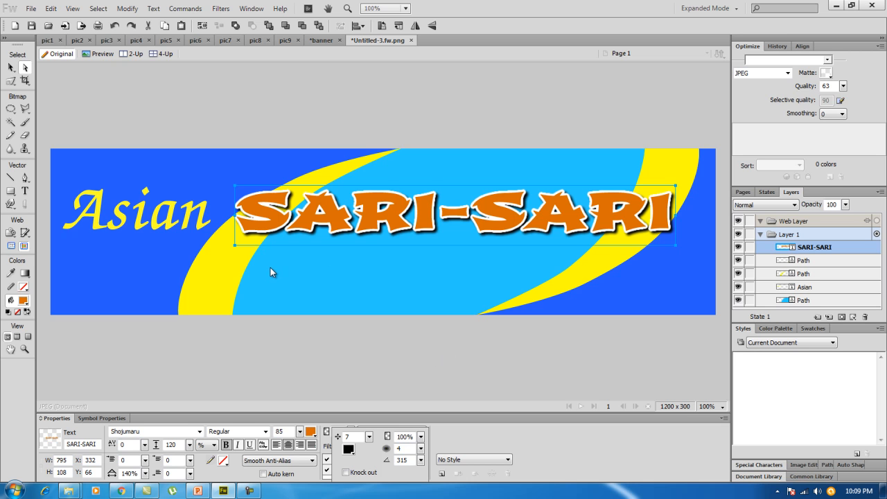
pyautogui.click(221, 266)
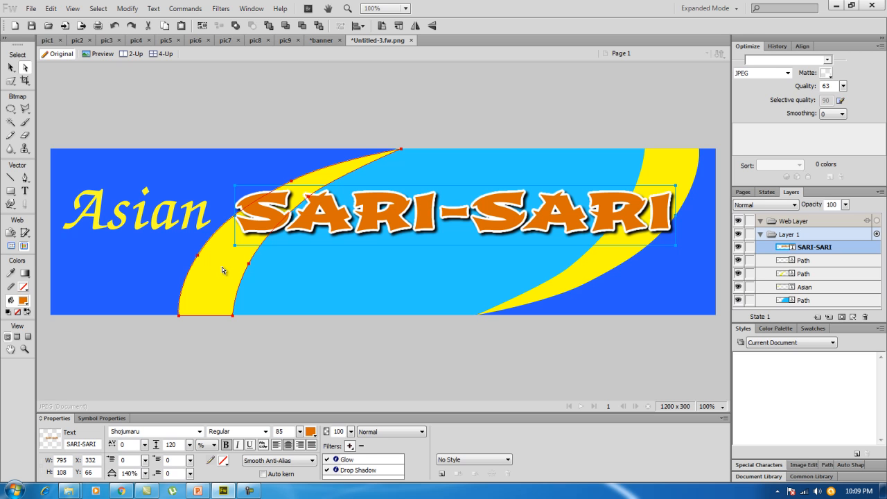
# - Check the yellow band in the storefront sign photo and add a Drop Shadow filter to the banner's left yellow band
pyautogui.click(320, 39)
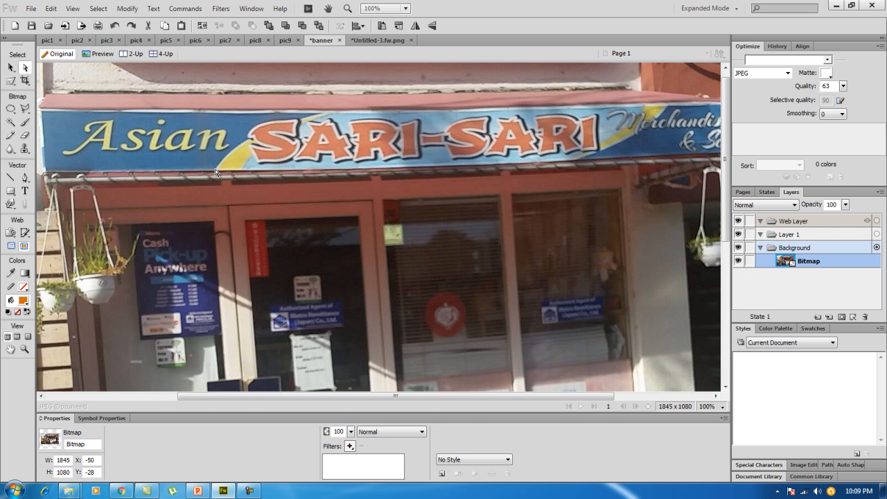
pyautogui.click(366, 40)
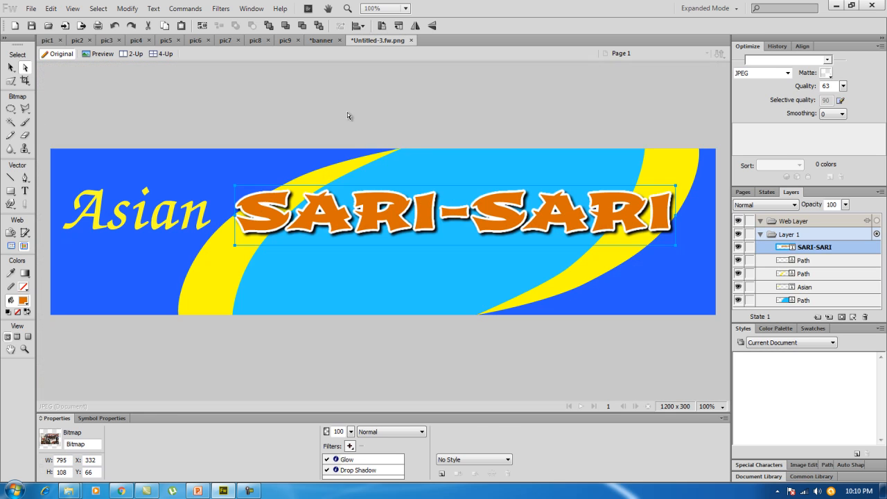
pyautogui.click(213, 264)
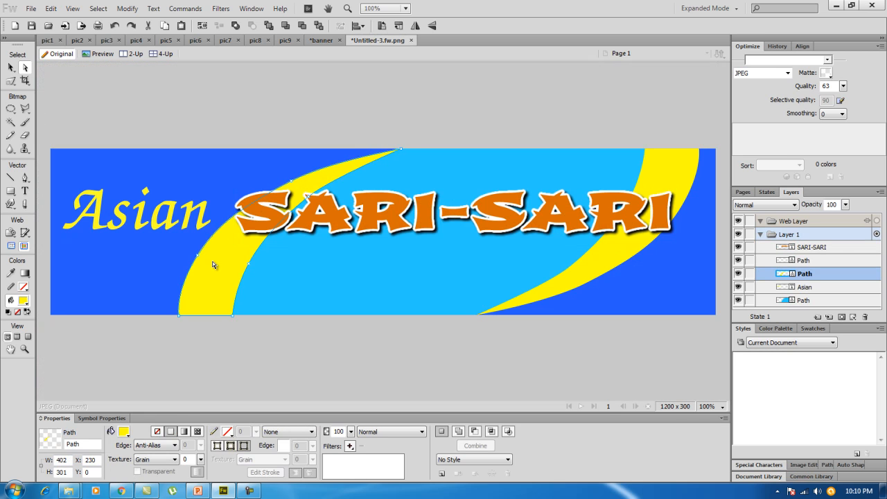
pyautogui.click(350, 445)
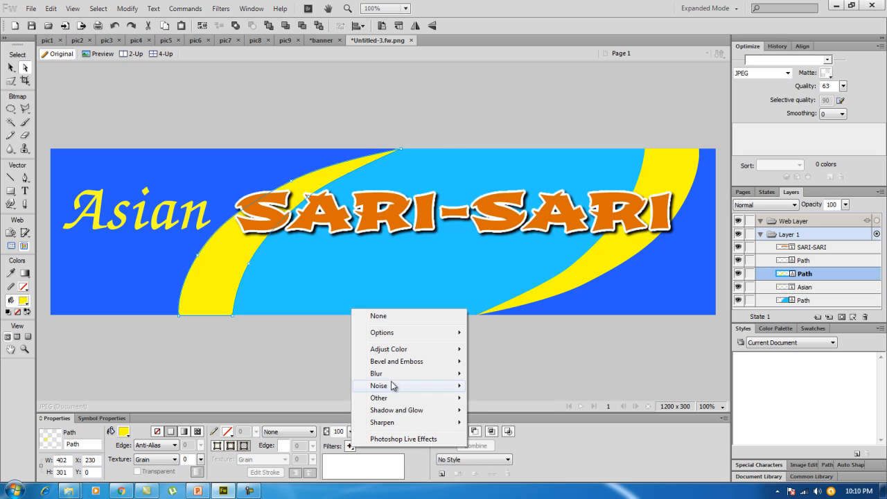
pyautogui.moveTo(406, 412)
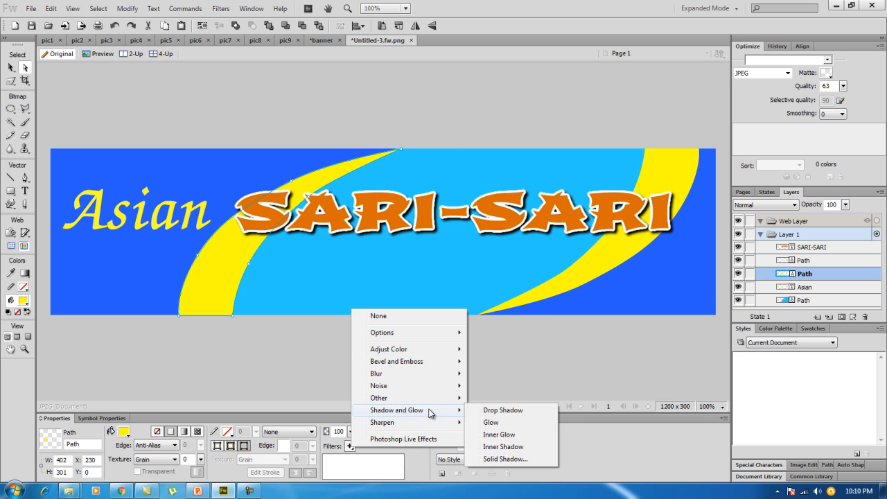
pyautogui.click(491, 409)
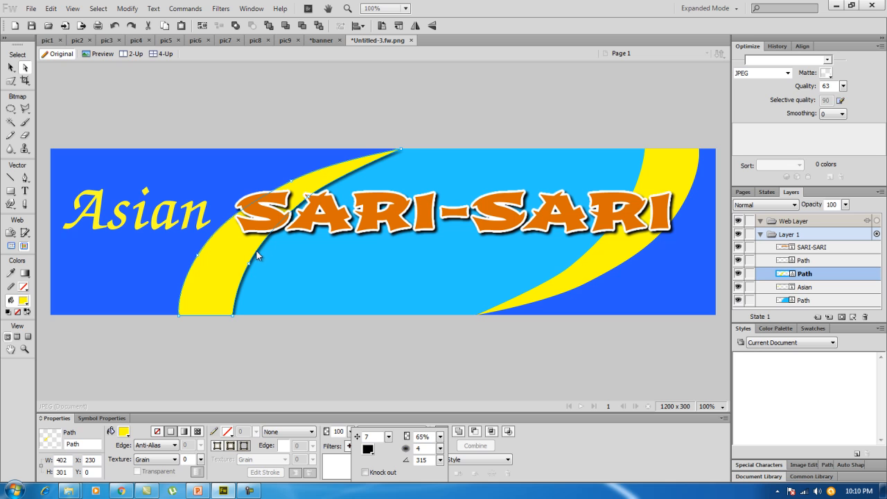
# - Set the left yellow band's drop shadow to white with 100% opacity, softness 2 and distance 9
pyautogui.click(370, 451)
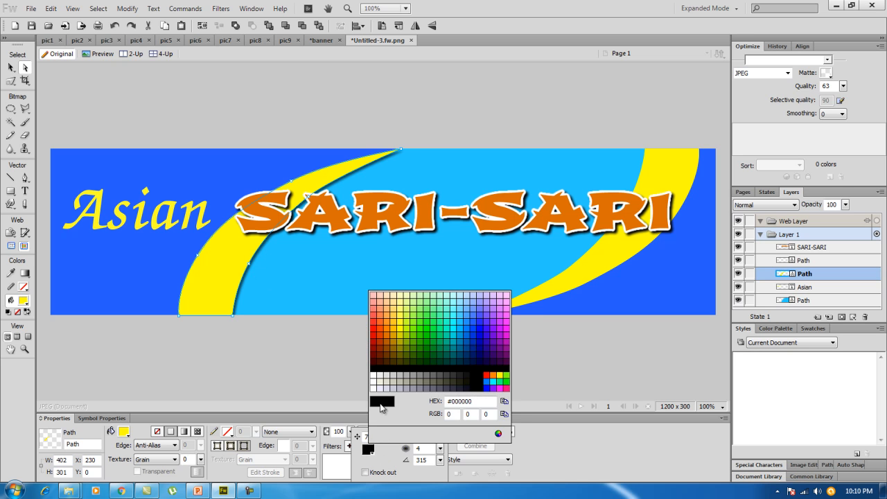
pyautogui.click(373, 389)
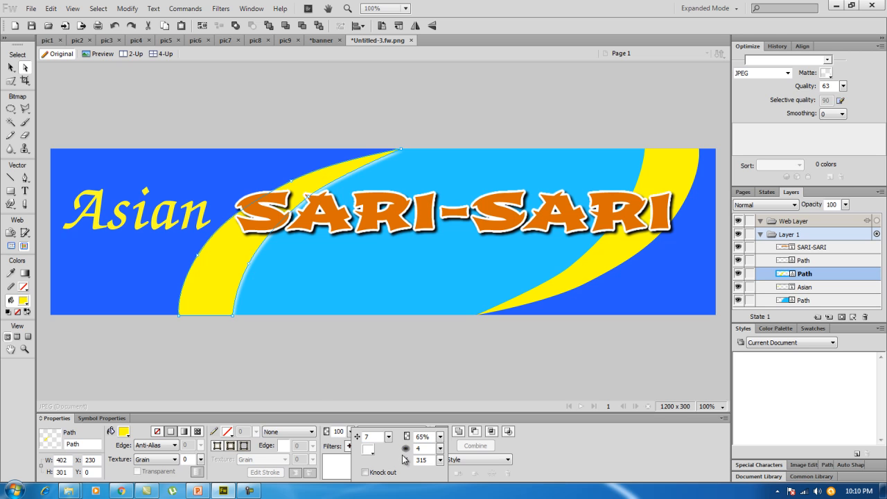
pyautogui.moveTo(439, 437); pyautogui.dragTo(446, 416)
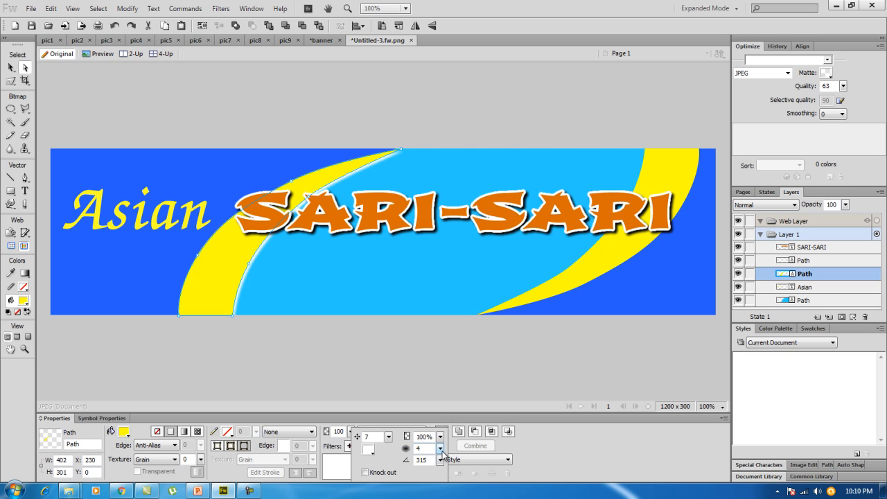
pyautogui.moveTo(440, 448); pyautogui.dragTo(443, 454)
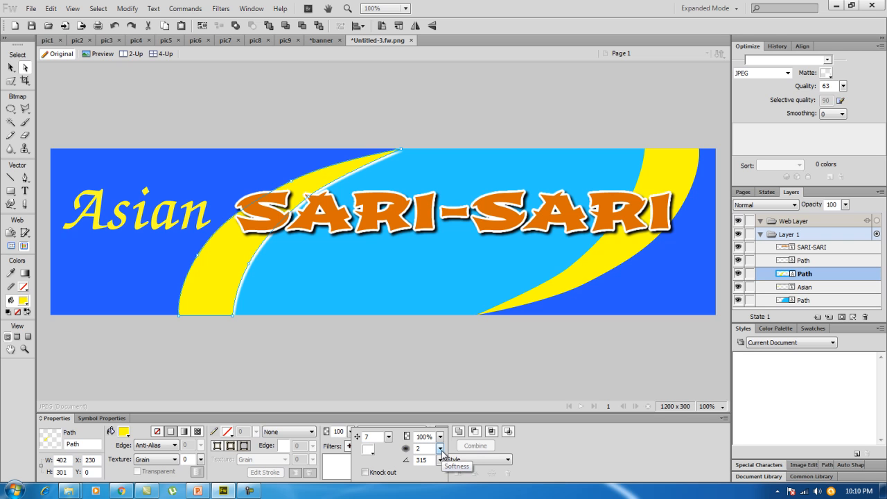
pyautogui.click(389, 437)
pyautogui.moveTo(391, 441); pyautogui.dragTo(390, 439)
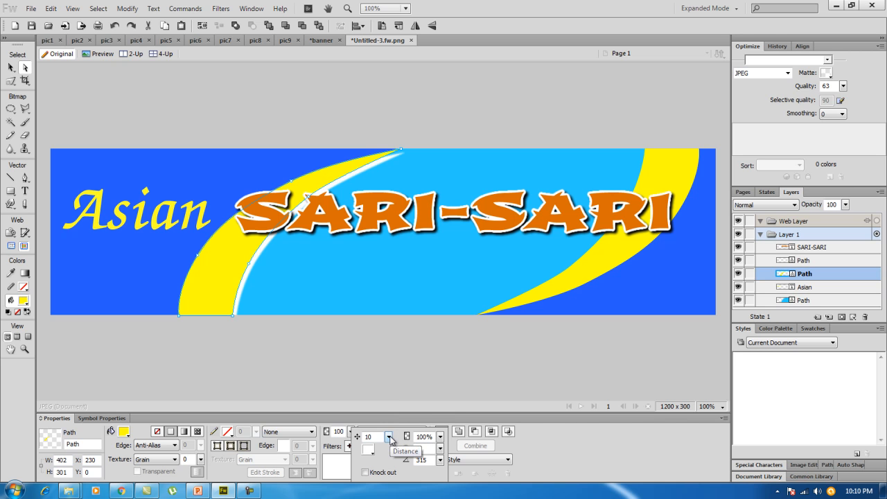
pyautogui.moveTo(389, 437); pyautogui.dragTo(391, 439)
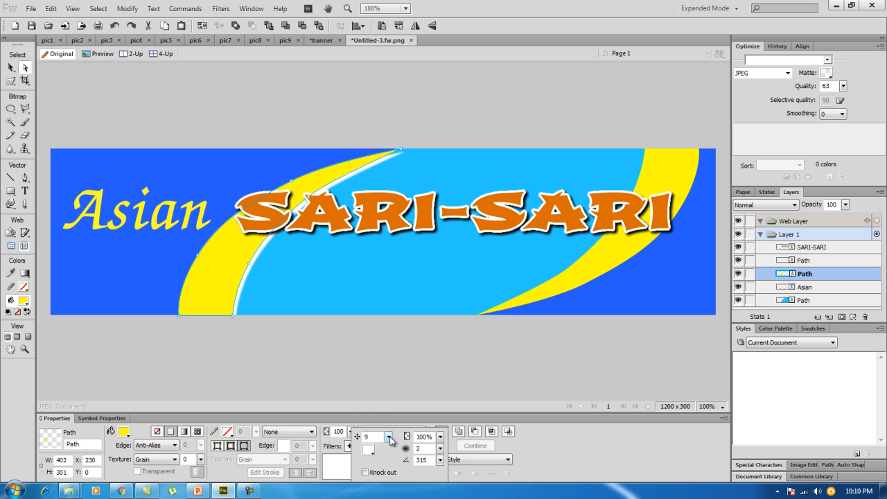
# - Set the left yellow band's drop shadow angle to 145 so the white edge falls along the band's outer left curve
pyautogui.click(440, 460)
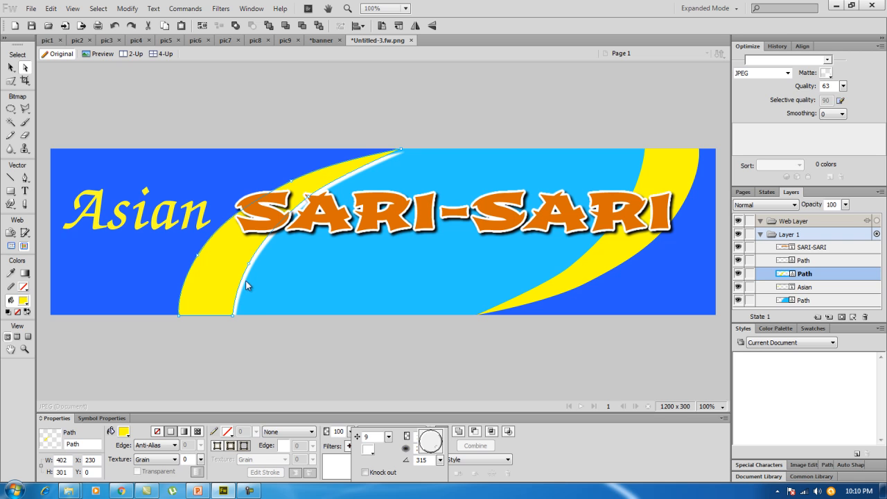
pyautogui.moveTo(442, 461); pyautogui.dragTo(423, 439)
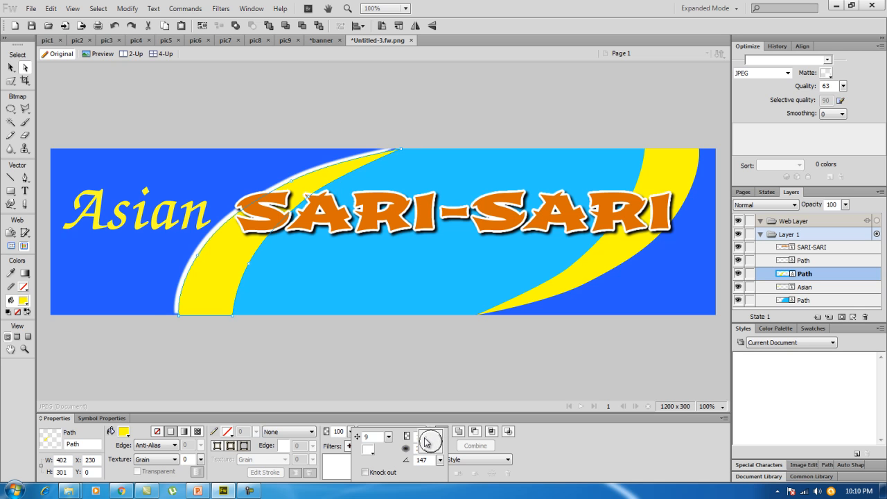
pyautogui.moveTo(425, 442); pyautogui.dragTo(424, 441)
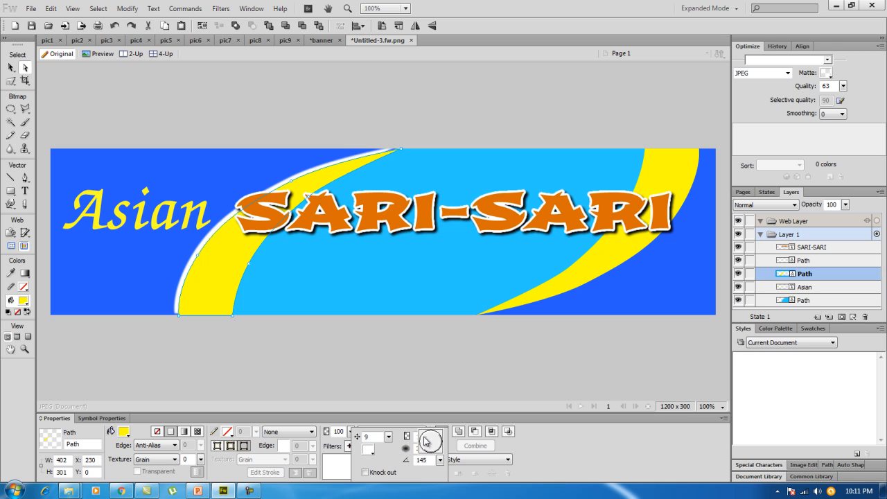
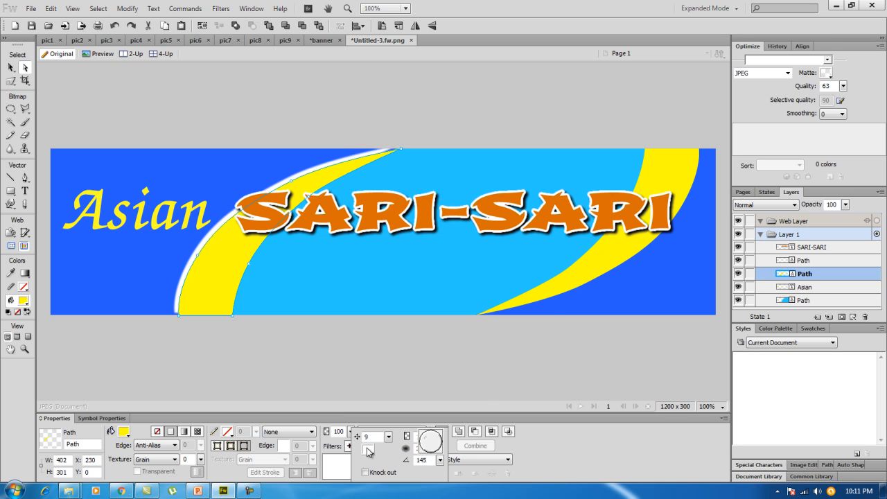
pyautogui.click(659, 181)
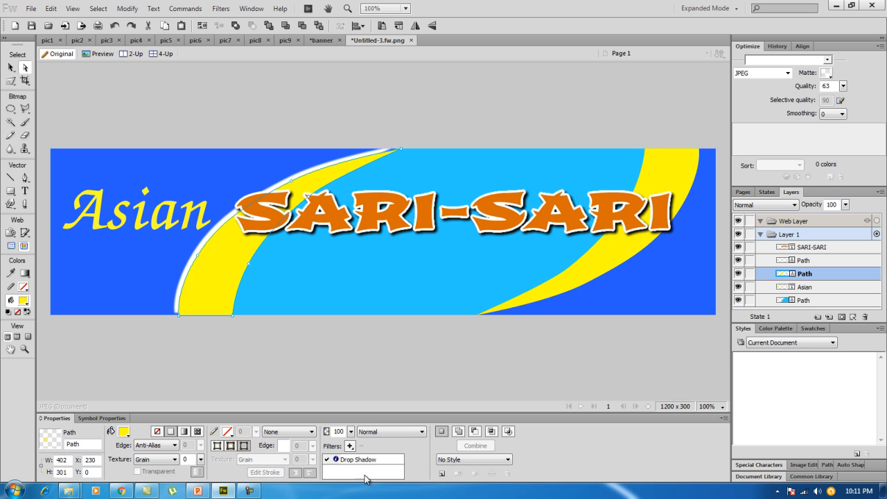
# - Add a white Drop Shadow filter to the right yellow band with 100% opacity and distance 10
pyautogui.click(681, 174)
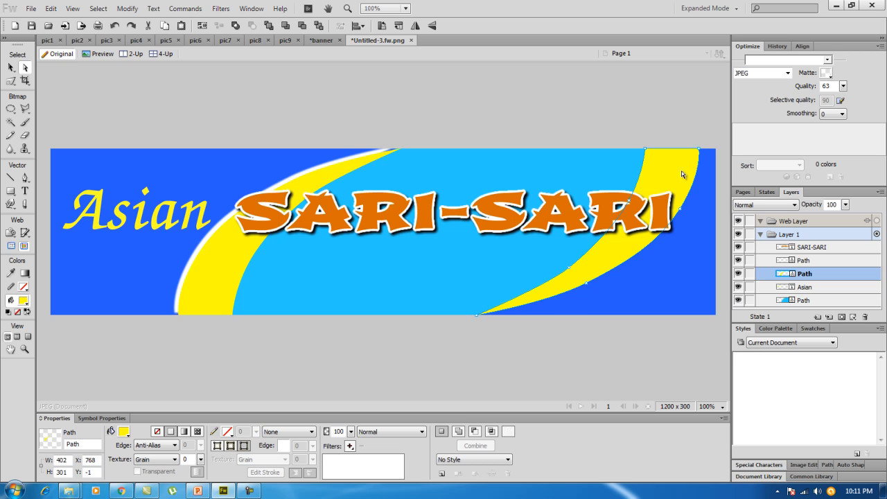
pyautogui.click(350, 445)
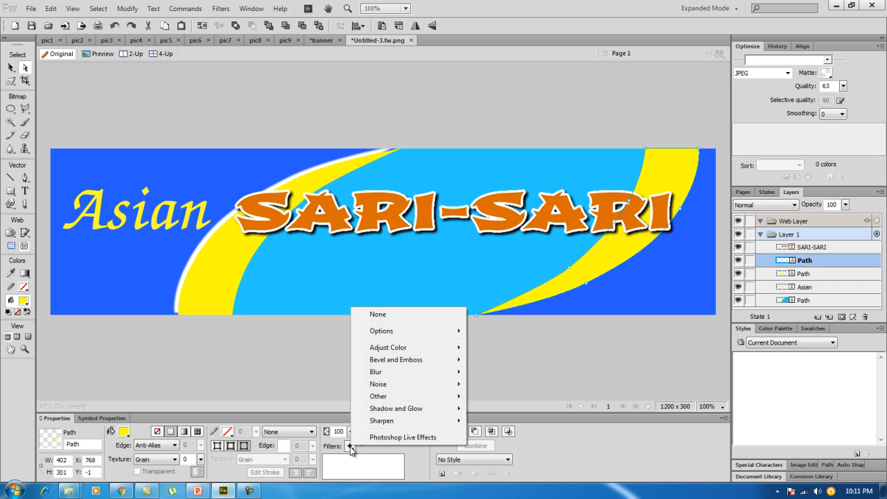
pyautogui.moveTo(412, 408)
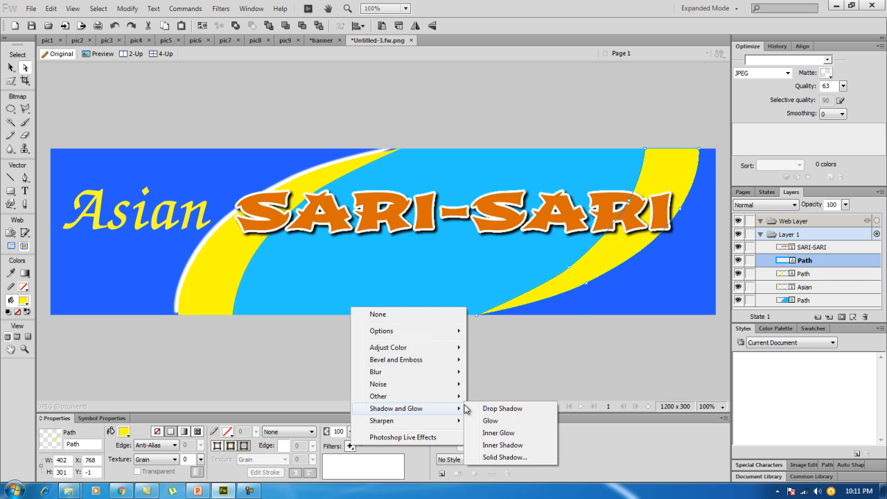
pyautogui.click(517, 409)
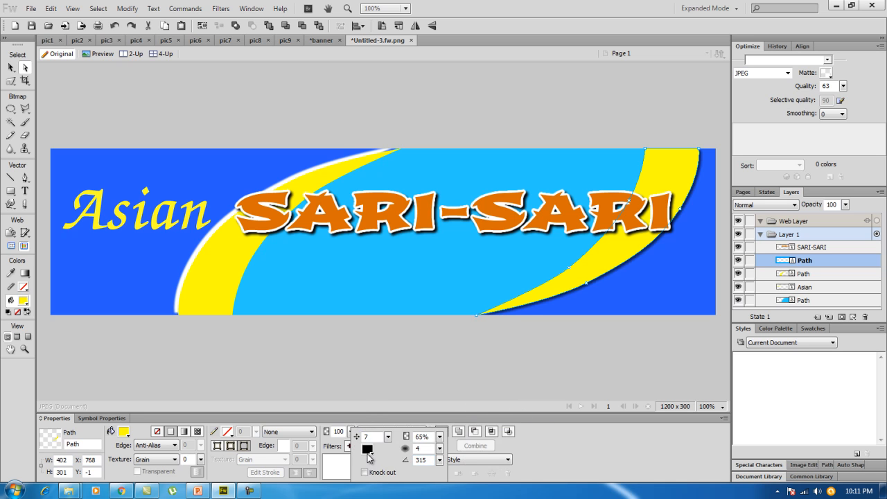
pyautogui.click(372, 380)
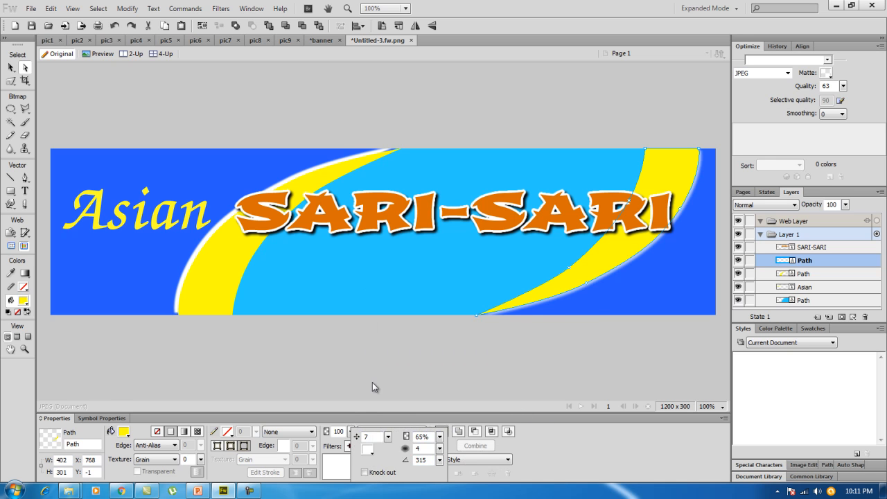
pyautogui.moveTo(439, 436); pyautogui.dragTo(445, 408)
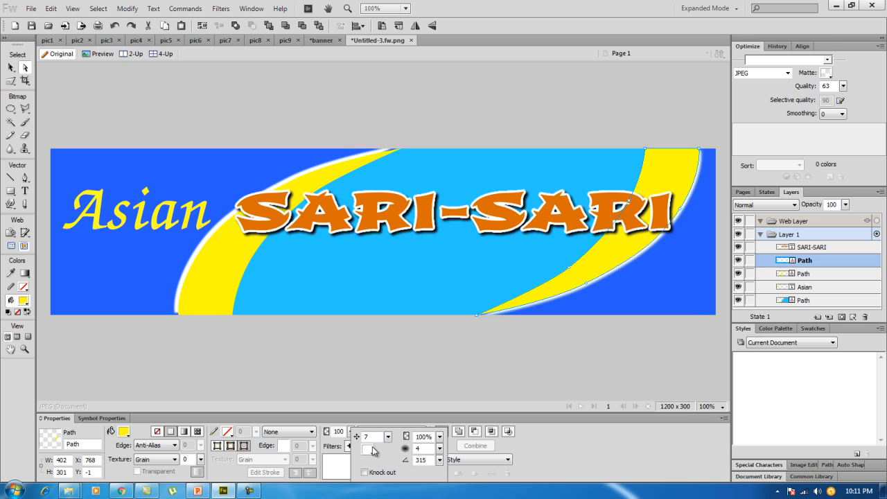
pyautogui.moveTo(389, 437); pyautogui.dragTo(389, 441)
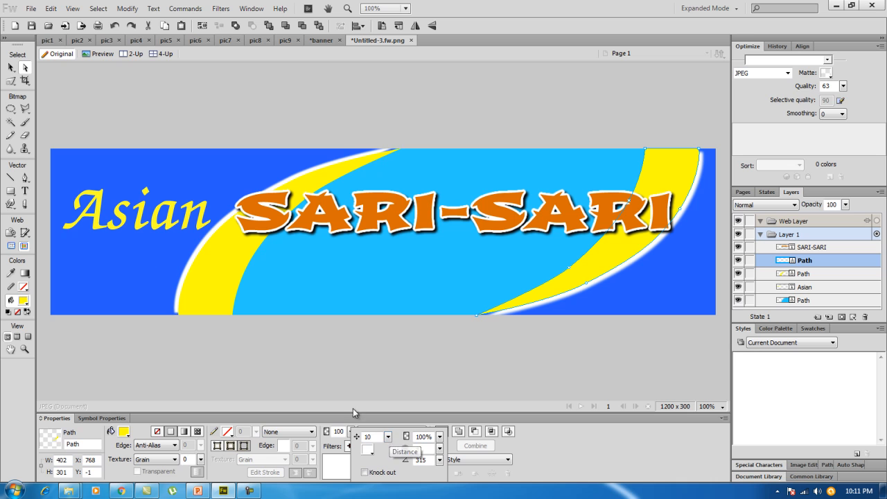
pyautogui.click(230, 253)
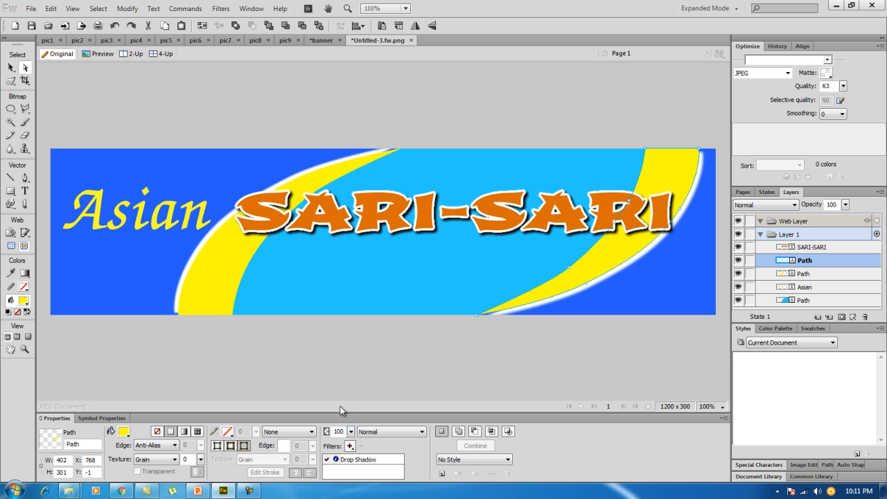
pyautogui.click(366, 462)
pyautogui.doubleClick(366, 462)
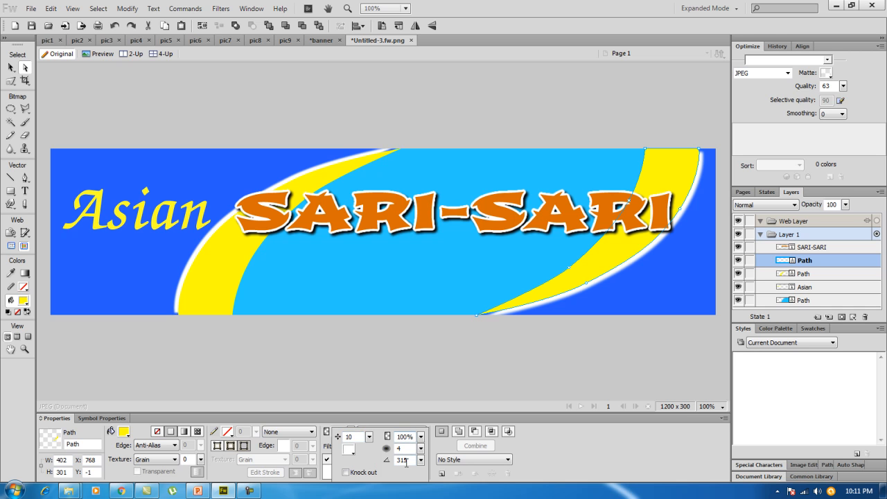
pyautogui.click(603, 279)
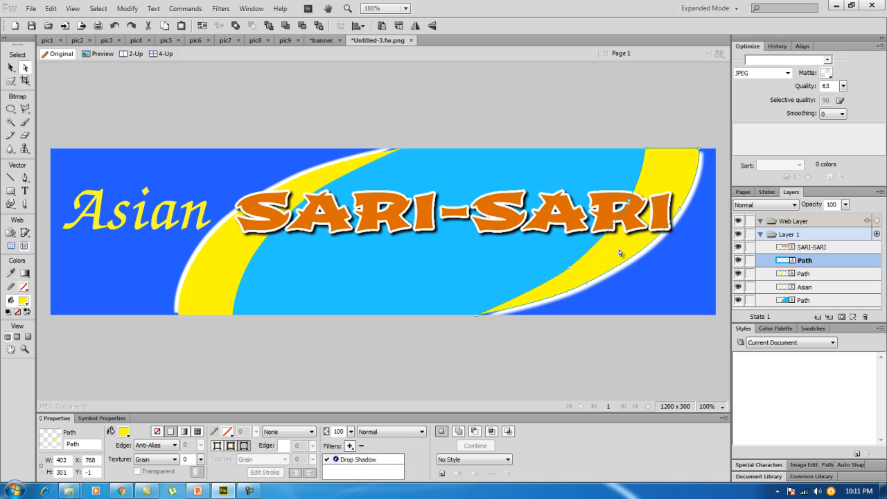
pyautogui.doubleClick(370, 461)
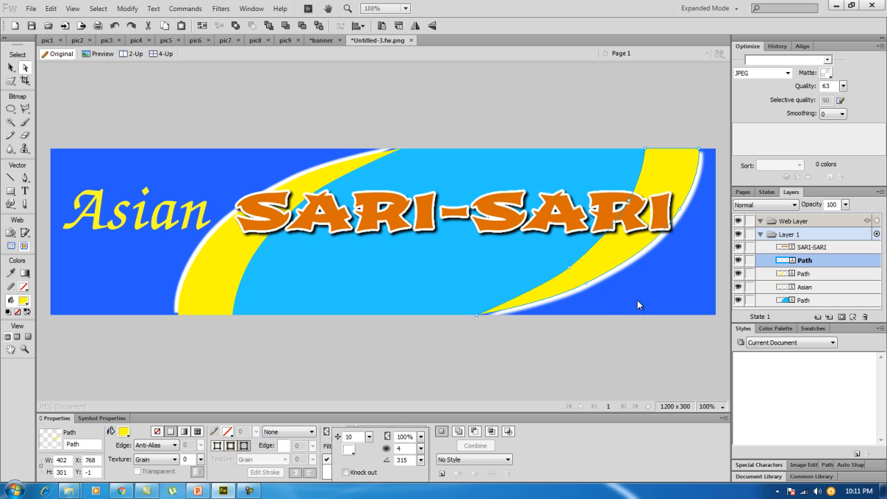
pyautogui.click(613, 347)
# - Move the SARI-SARI lettering slightly to the right and down on the banner
pyautogui.click(569, 197)
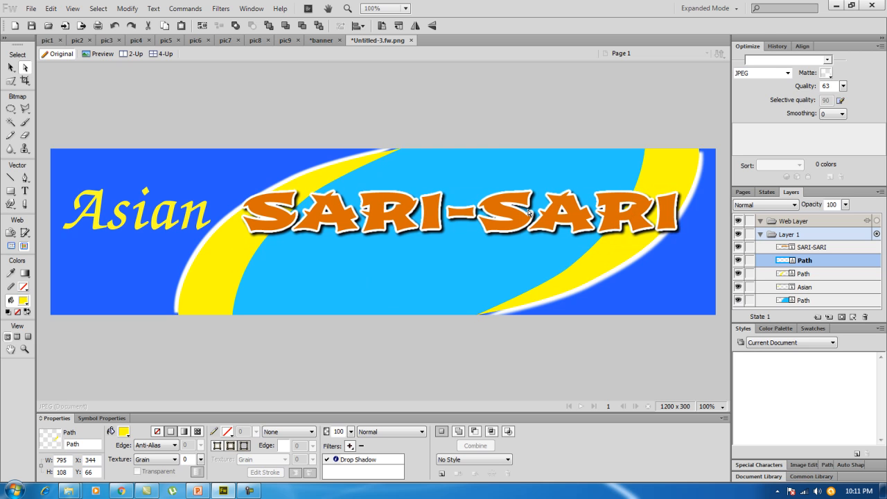
pyautogui.moveTo(527, 210); pyautogui.dragTo(526, 215)
# - Add a Drop Shadow filter to the yellow Asian lettering, keeping the default black shadow settings
pyautogui.click(182, 222)
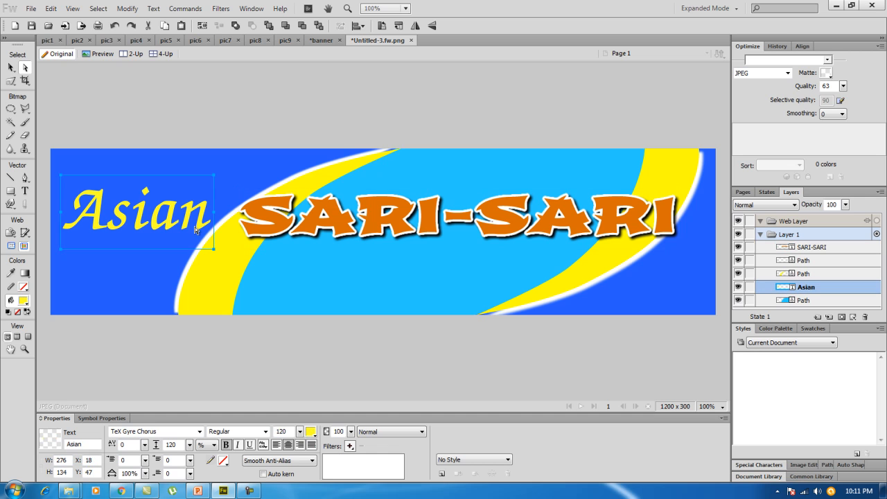
pyautogui.click(350, 446)
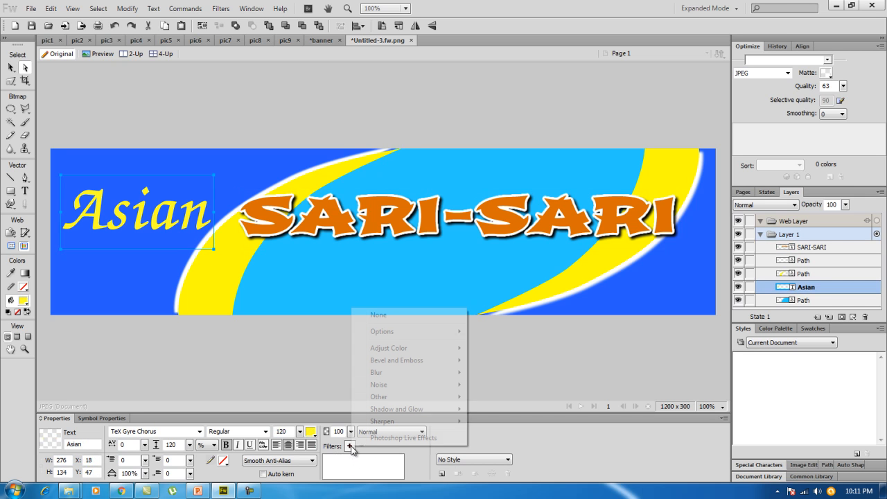
pyautogui.moveTo(411, 408)
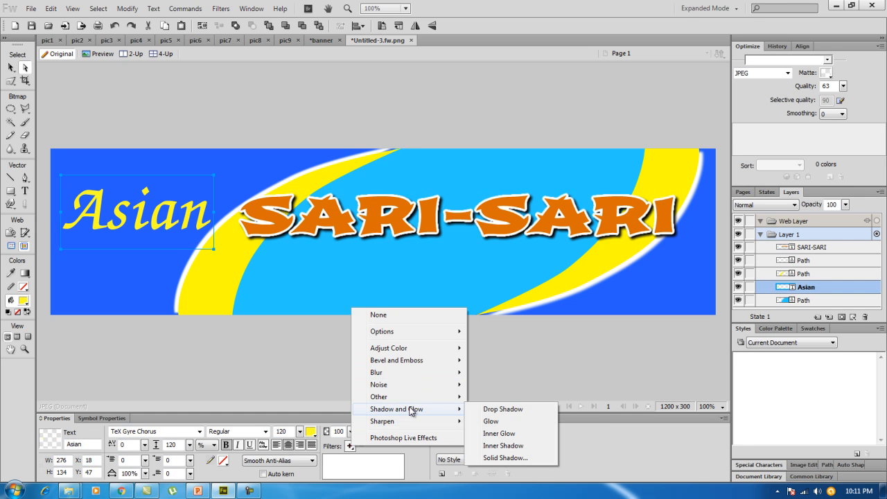
pyautogui.click(508, 410)
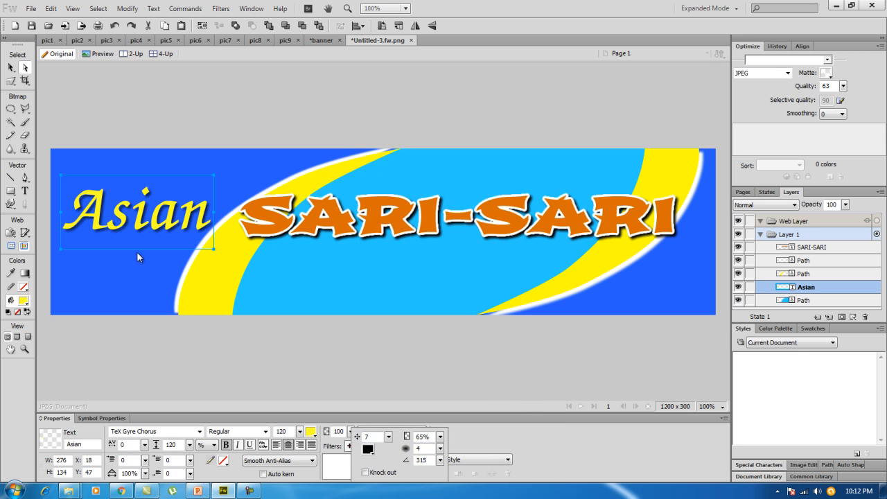
pyautogui.click(321, 41)
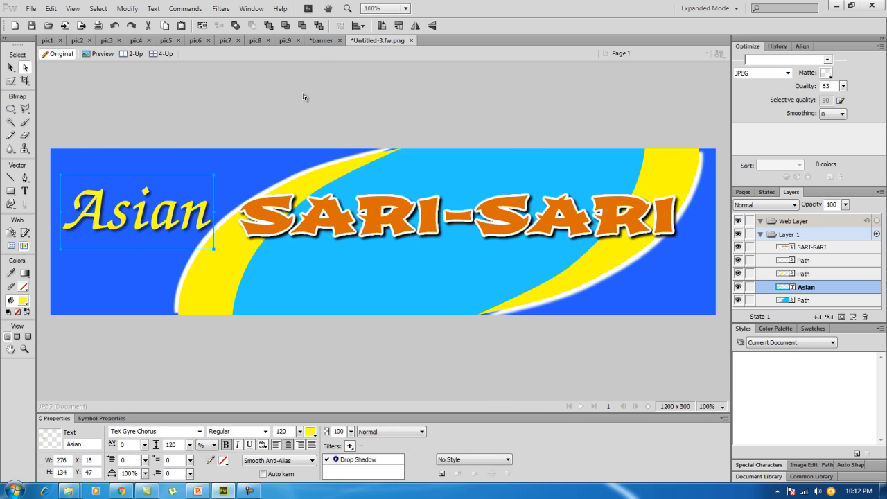
# - Compare the lettering with the storefront sign photo and move the SARI-SARI lettering slightly up to about X 339, Y 67
pyautogui.click(322, 40)
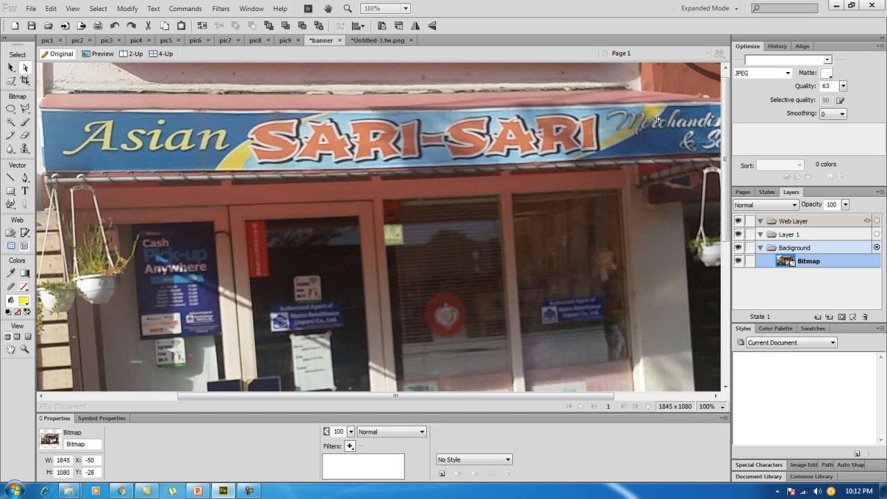
pyautogui.click(380, 40)
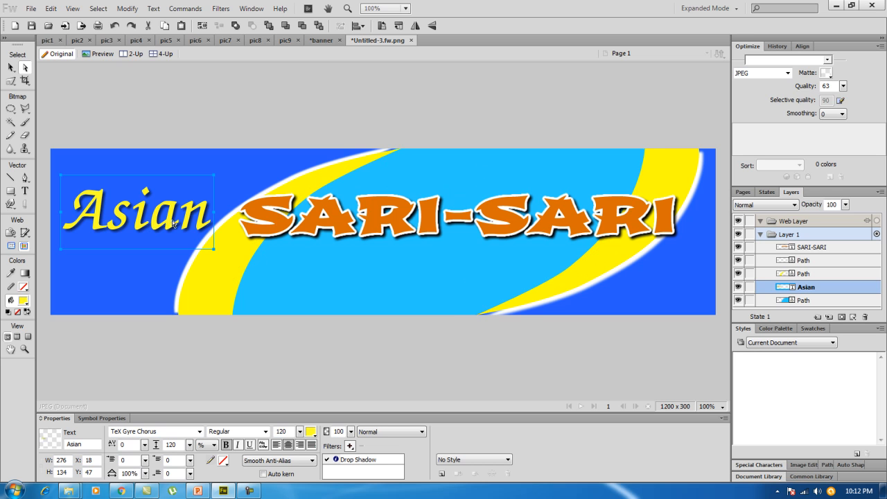
pyautogui.click(351, 221)
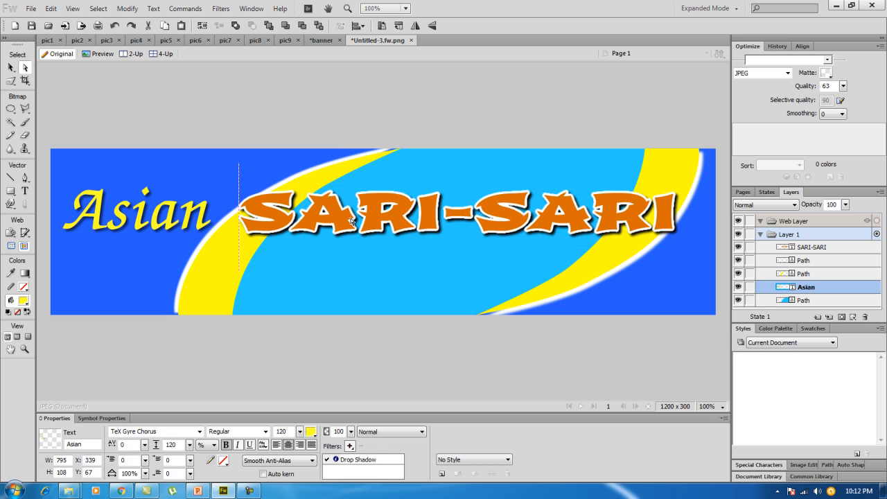
pyautogui.click(395, 362)
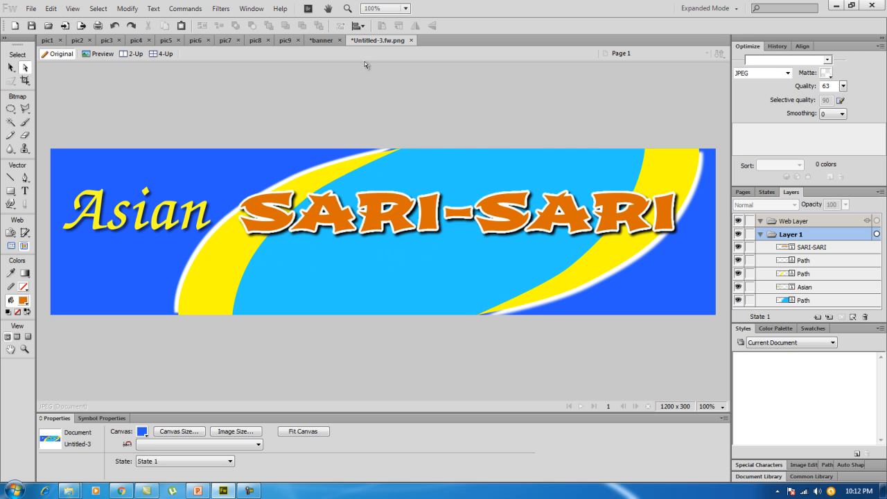
# - Check the script wording at the right end of the storefront sign photo and add the text "Merchandising & Store" to the banner
pyautogui.click(329, 41)
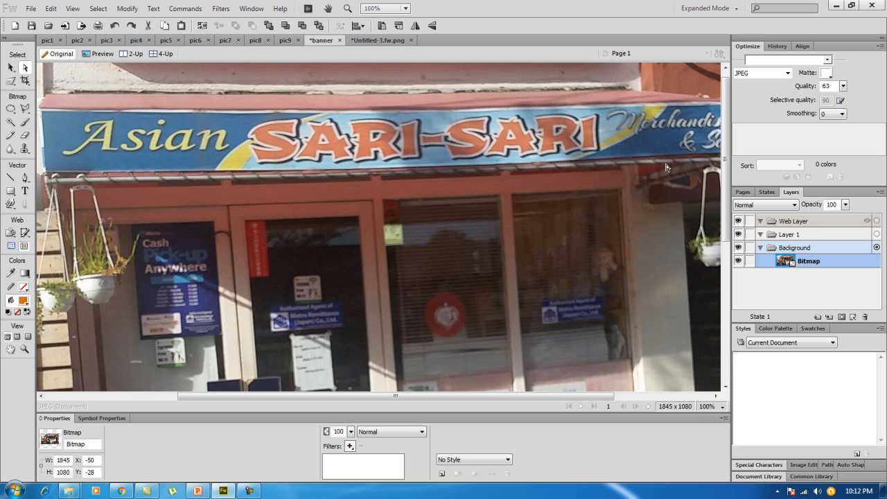
pyautogui.moveTo(517, 397); pyautogui.dragTo(614, 397)
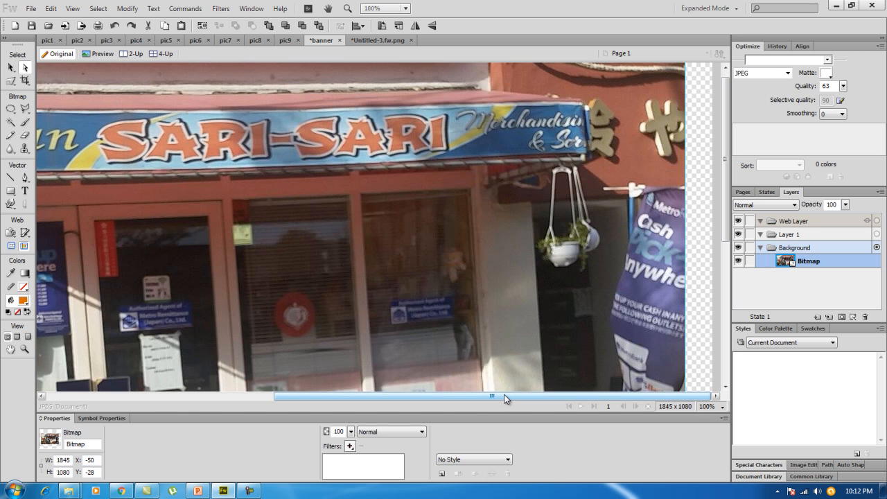
pyautogui.moveTo(506, 398); pyautogui.dragTo(395, 398)
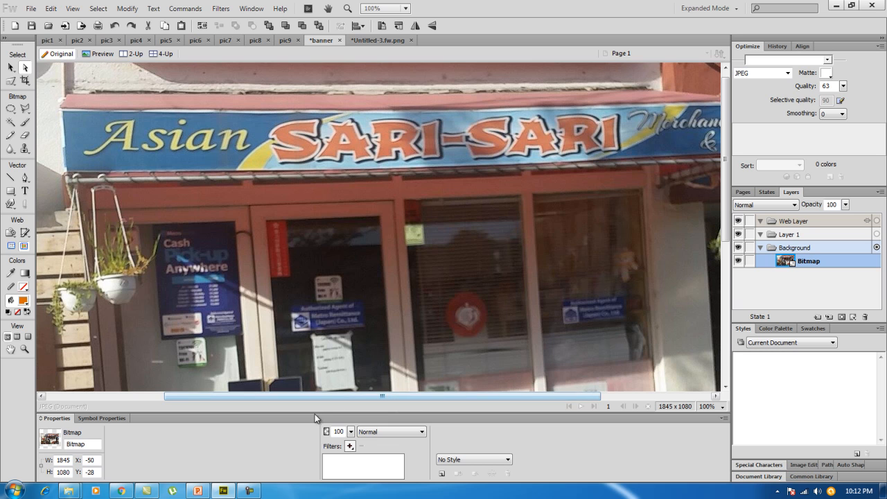
pyautogui.click(367, 40)
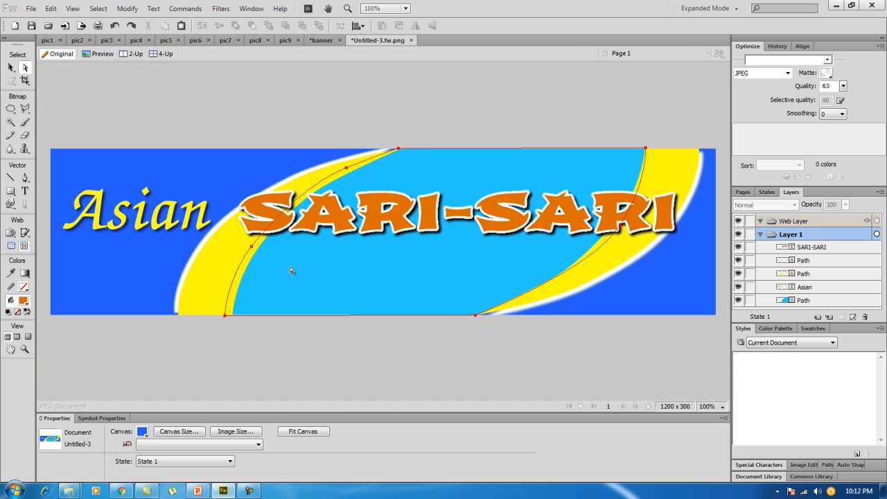
pyautogui.click(28, 195)
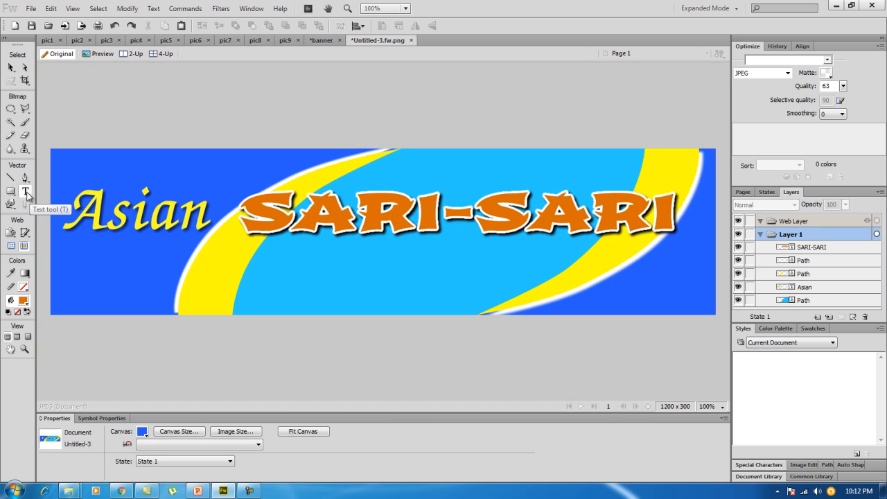
pyautogui.click(119, 276)
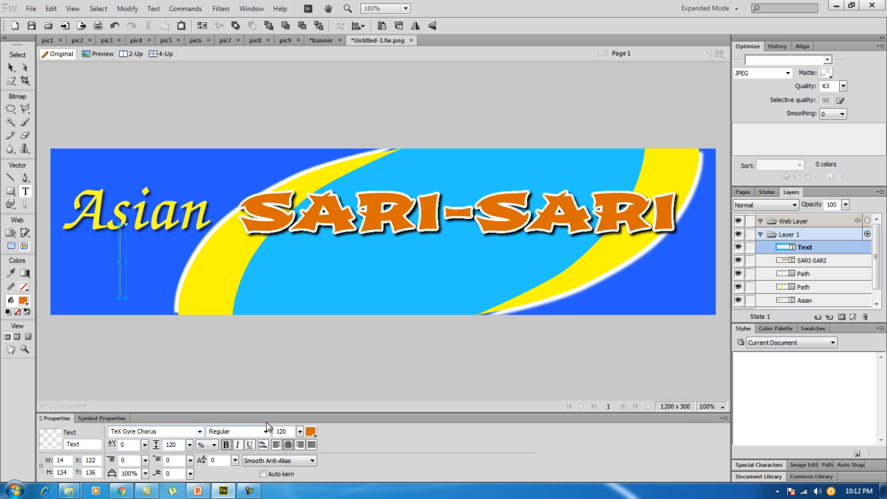
pyautogui.write('M')
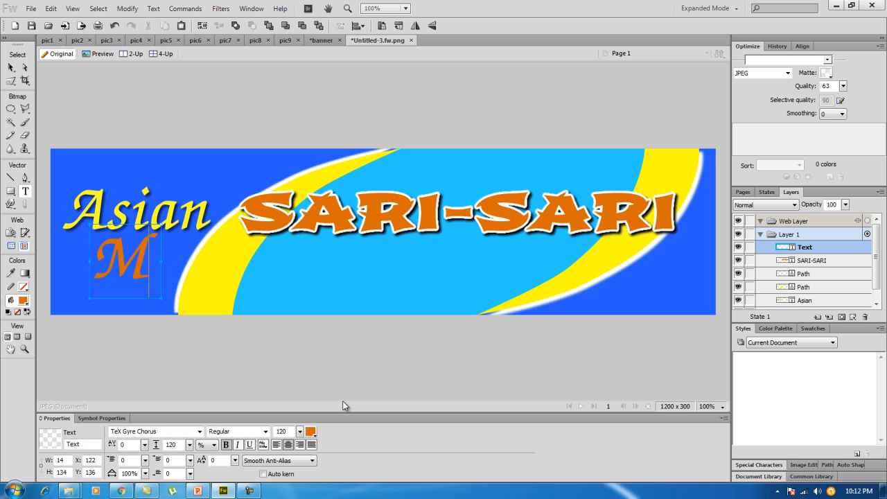
pyautogui.write('er')
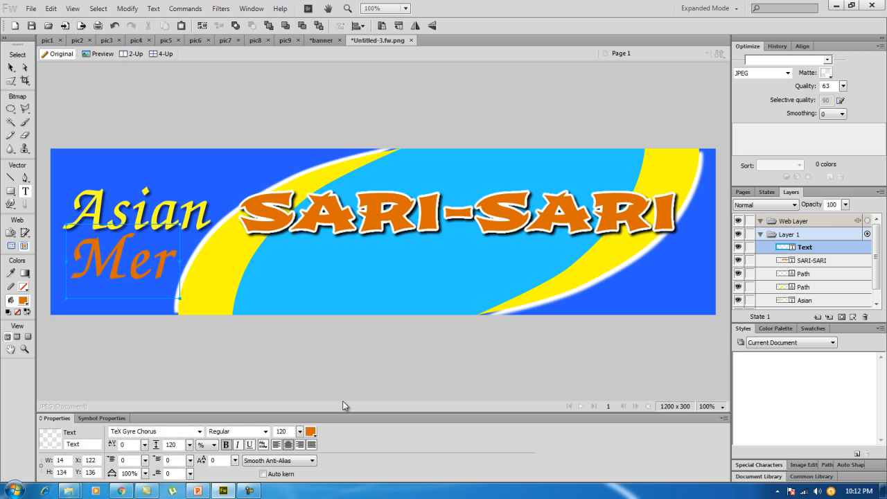
pyautogui.write('chandi')
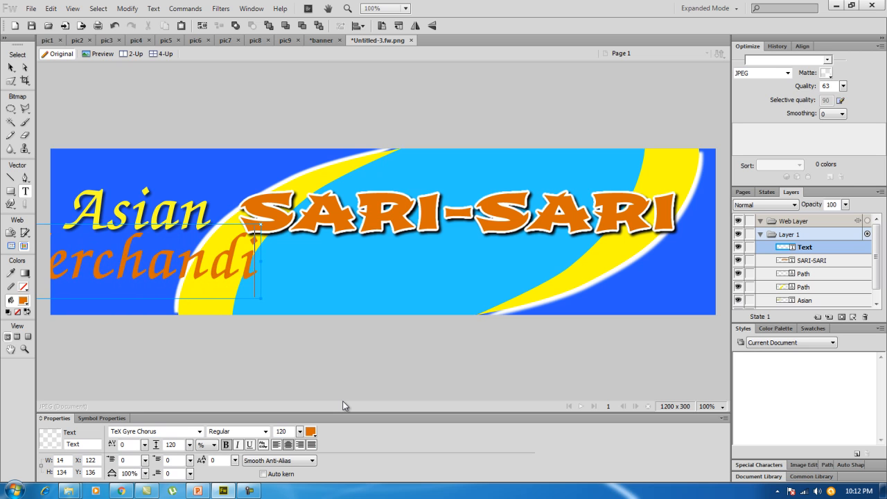
pyautogui.write('sing')
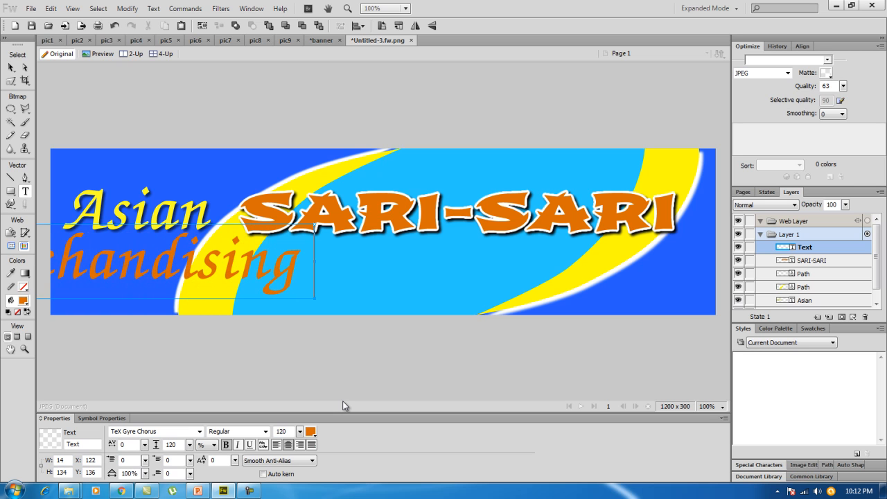
pyautogui.write(' & S')
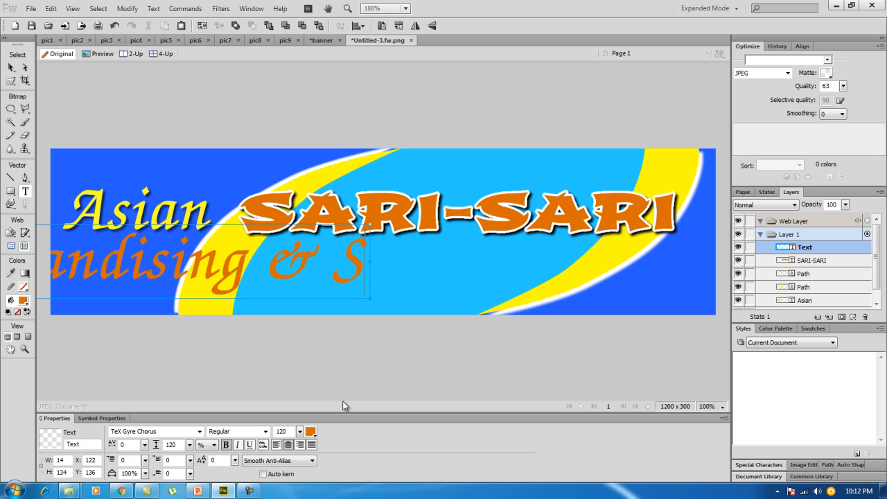
pyautogui.write('tore')
# - Reduce the Merchandising & Store text to size 76 and place it beneath SARI-SARI at about X 226, Y 166
pyautogui.click(12, 68)
pyautogui.moveTo(216, 262); pyautogui.dragTo(459, 268)
pyautogui.moveTo(301, 431); pyautogui.dragTo(304, 434)
pyautogui.click(356, 263)
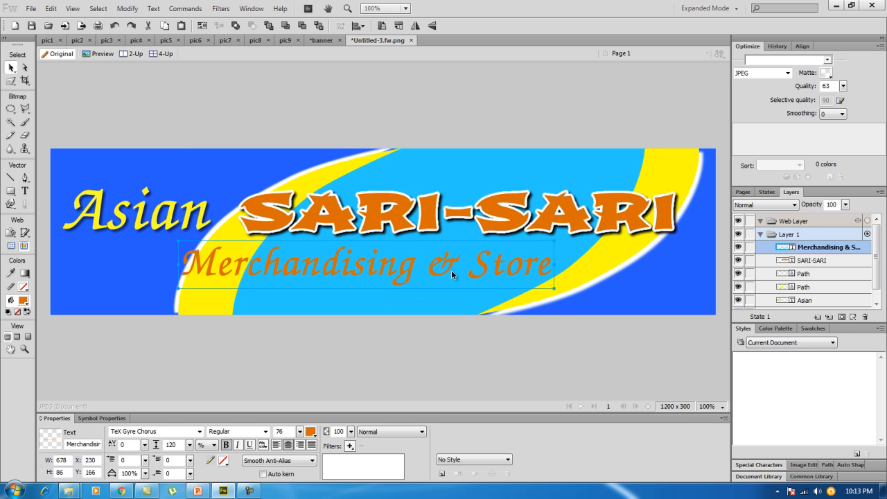
pyautogui.moveTo(324, 271); pyautogui.dragTo(322, 271)
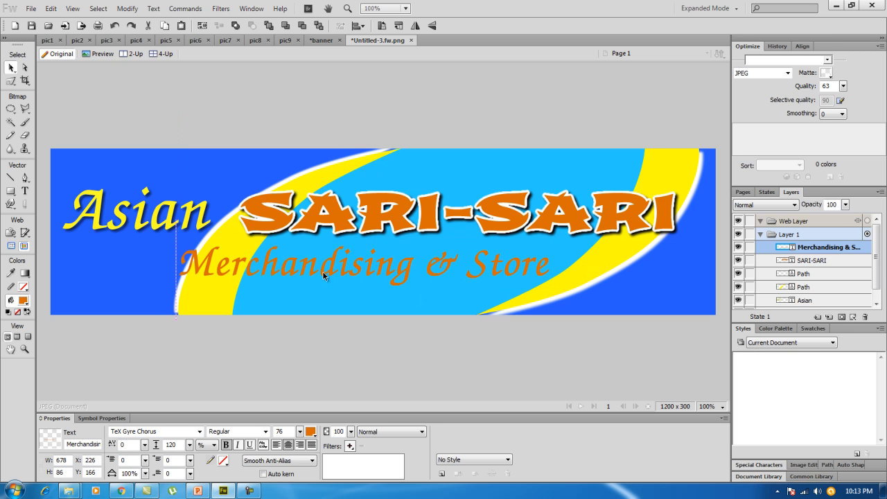
# - Recolor the Merchandising & Store text white and shift it slightly to about X 230, Y 164
pyautogui.click(309, 431)
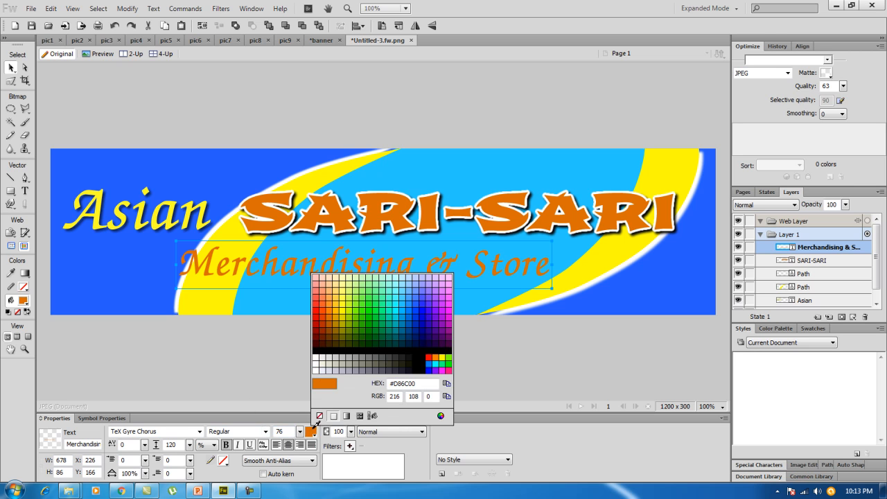
pyautogui.click(321, 369)
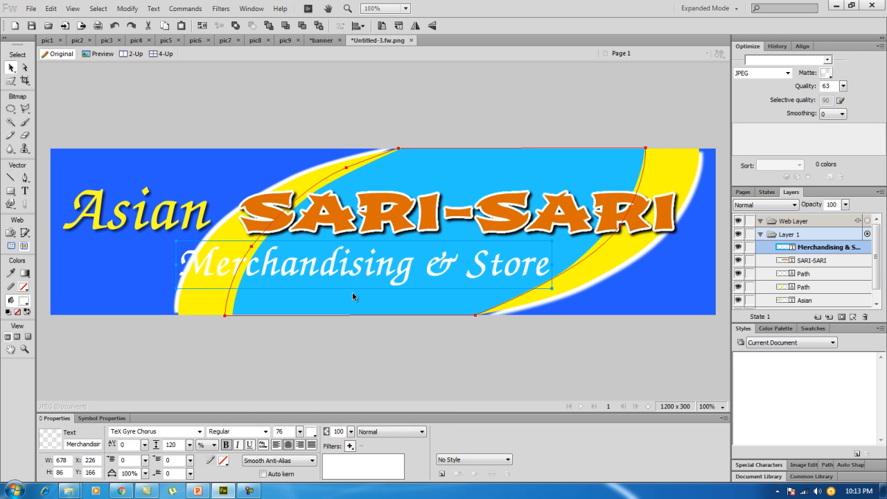
pyautogui.moveTo(345, 272); pyautogui.dragTo(347, 271)
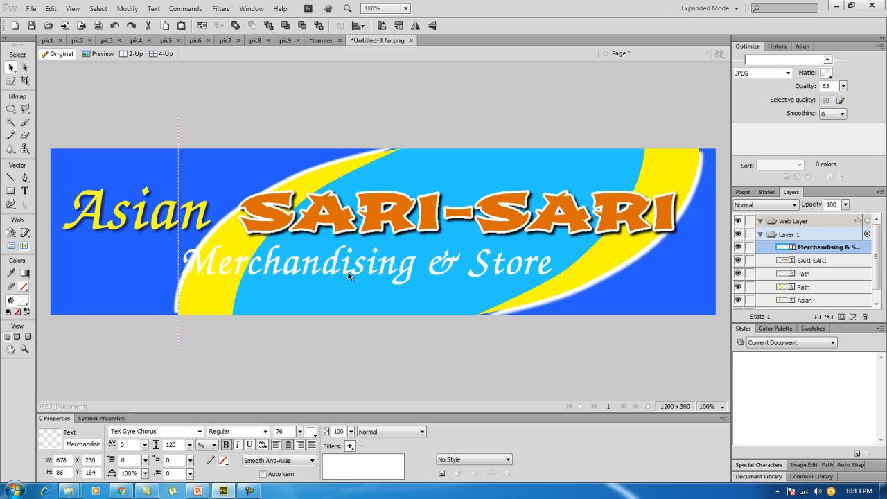
# - Add a black Drop Shadow with distance 5 and 100% opacity to Merchandising & Store, and move the text to about X 254, Y 161
pyautogui.click(349, 446)
pyautogui.moveTo(399, 416)
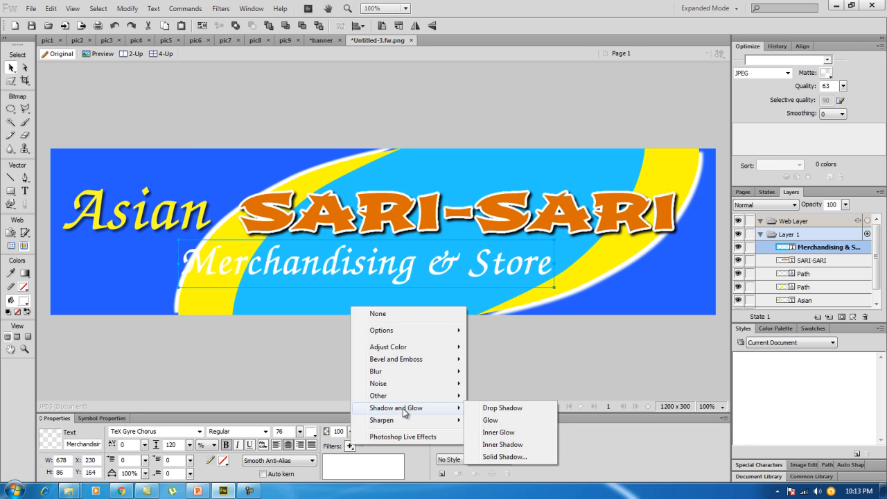
pyautogui.click(490, 408)
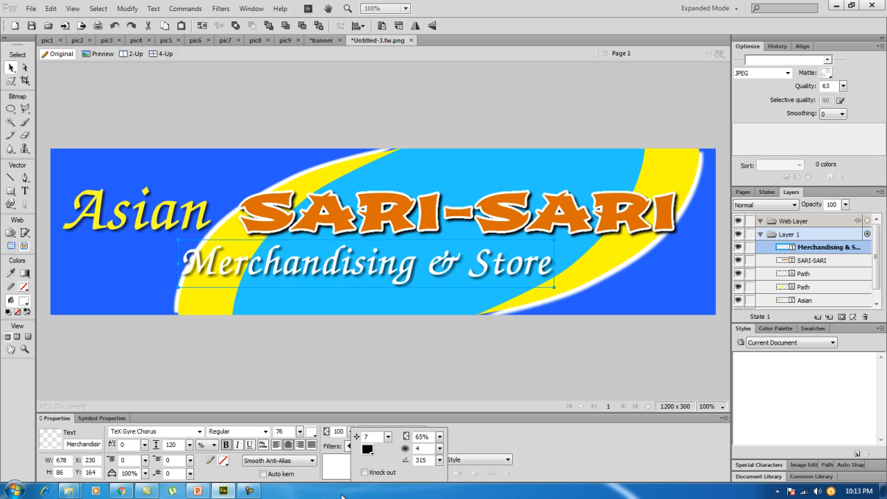
pyautogui.moveTo(388, 441); pyautogui.dragTo(439, 420)
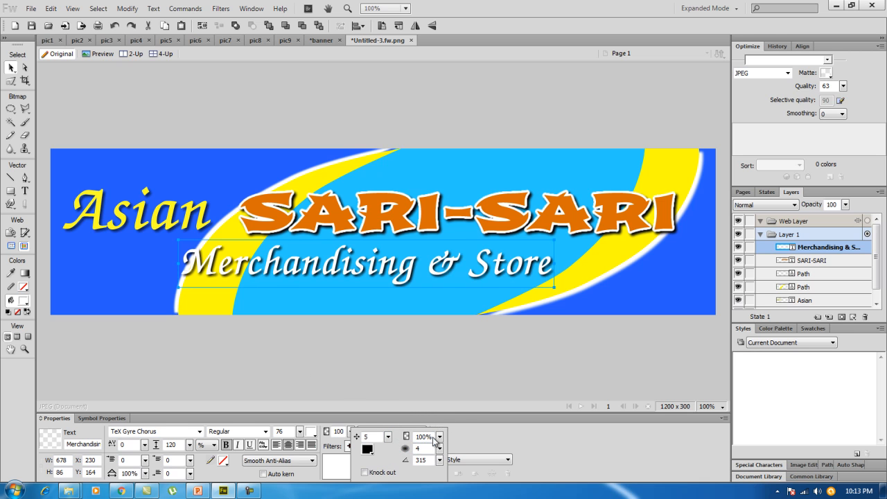
pyautogui.click(369, 272)
pyautogui.moveTo(314, 273); pyautogui.dragTo(329, 266)
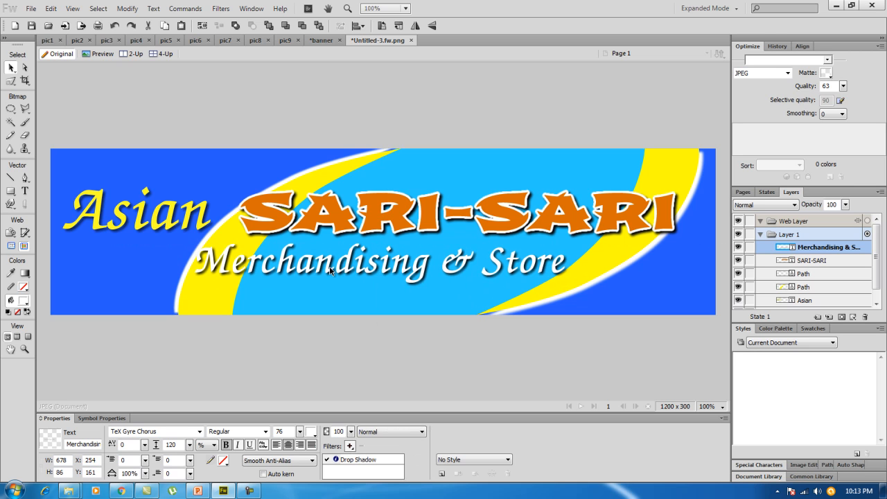
# - Check the tagline script on the storefront sign photo, change the Merchandising & Store font to Brush Script Std, and place it at about X 206, Y 162
pyautogui.click(322, 40)
pyautogui.moveTo(421, 395); pyautogui.dragTo(565, 394)
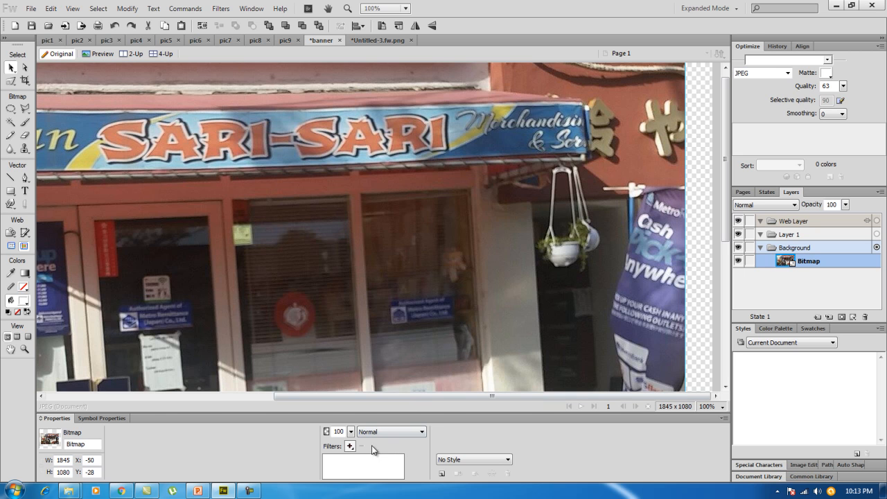
pyautogui.click(373, 38)
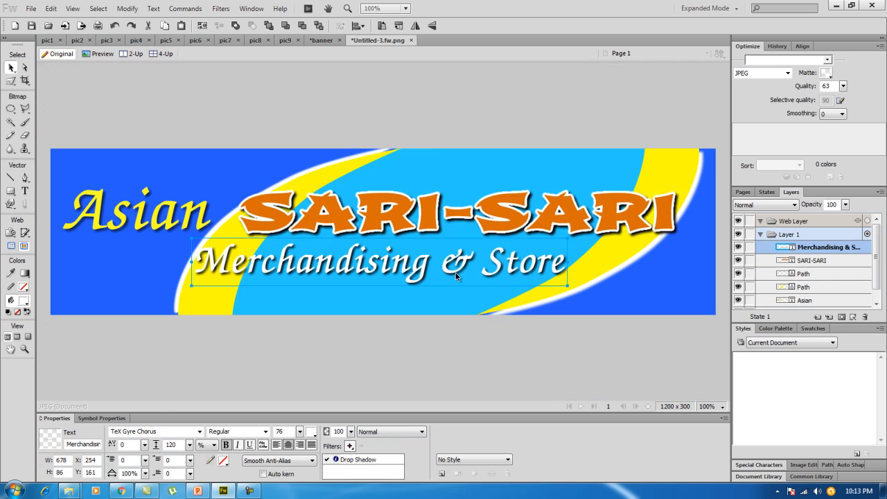
pyautogui.click(199, 432)
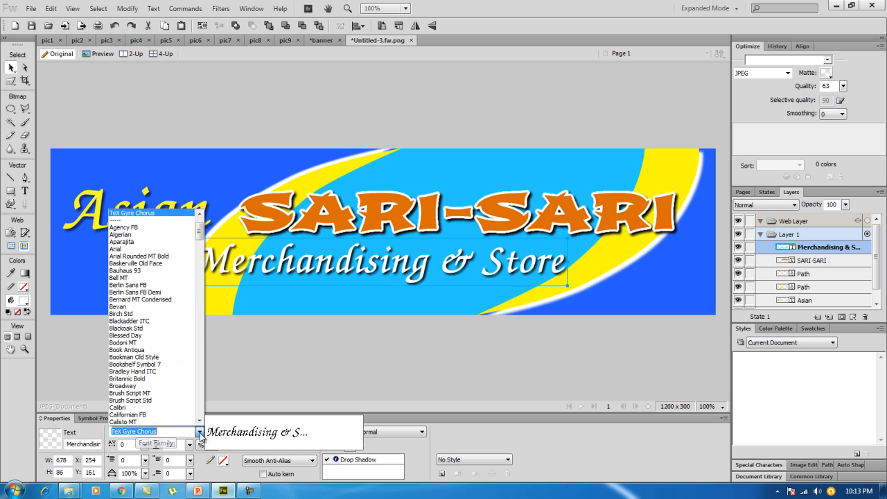
pyautogui.click(175, 401)
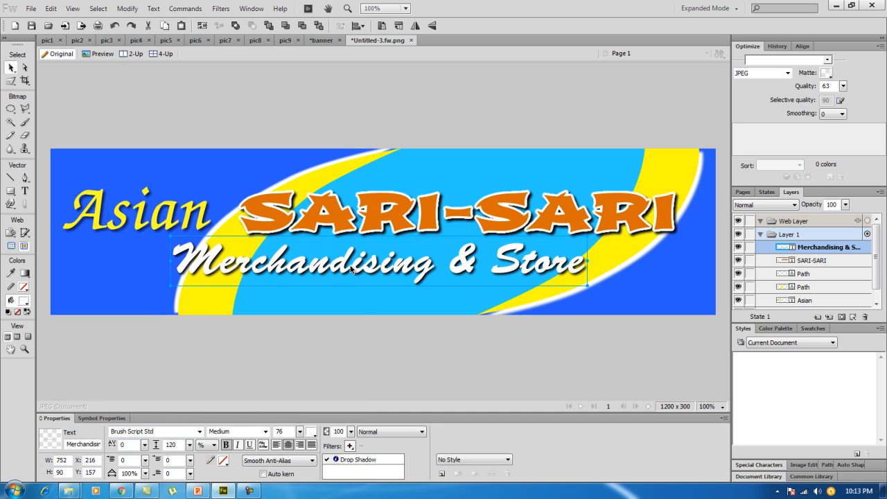
pyautogui.moveTo(351, 268)
pyautogui.mouseDown()
pyautogui.moveTo(361, 270)
pyautogui.moveTo(345, 271)
pyautogui.mouseUp()
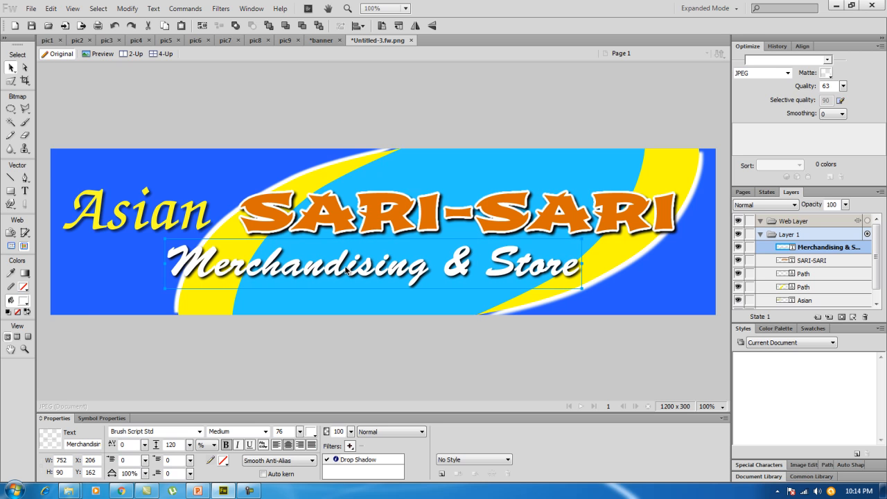
# - Compare the banner with the storefront sign photo and raise the Merchandising & Store text to about X 207, Y 156
pyautogui.click(321, 41)
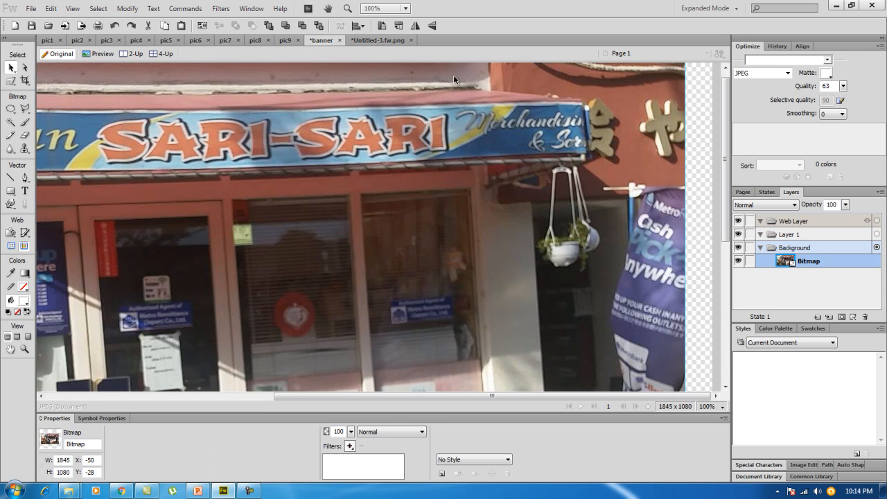
pyautogui.click(388, 40)
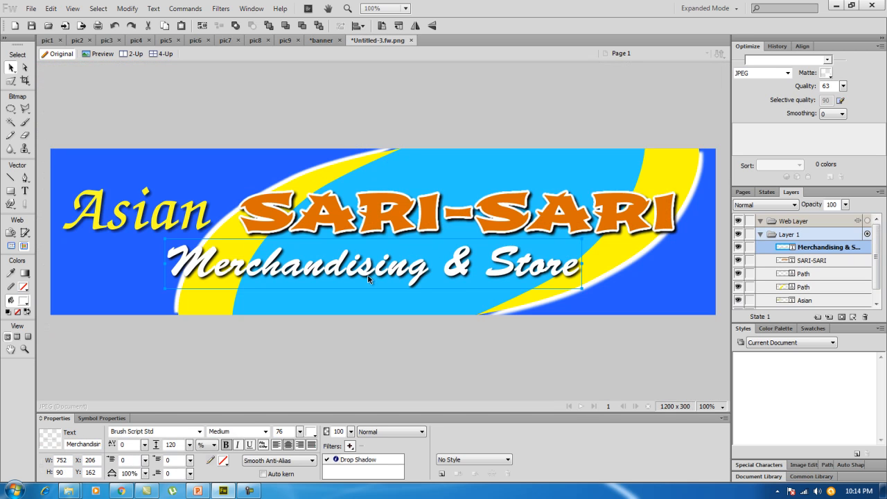
pyautogui.moveTo(368, 276)
pyautogui.mouseDown()
pyautogui.moveTo(382, 271)
pyautogui.moveTo(368, 272)
pyautogui.mouseUp()
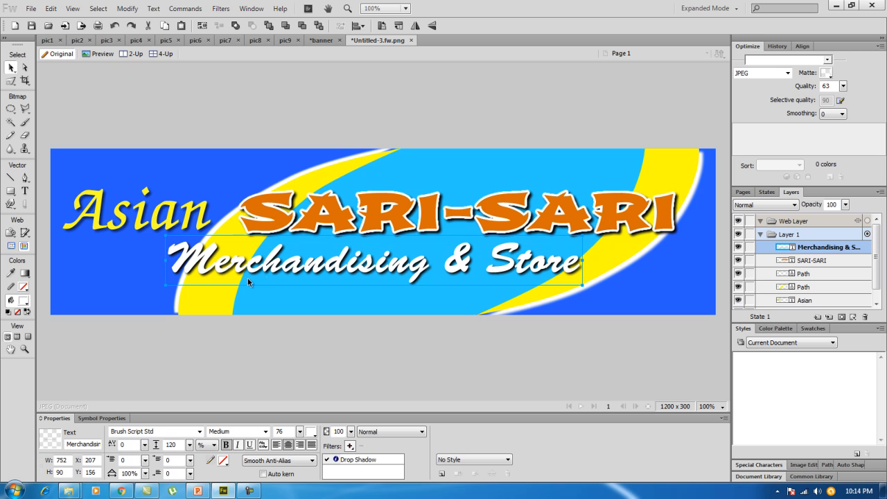
pyautogui.click(316, 111)
pyautogui.click(324, 42)
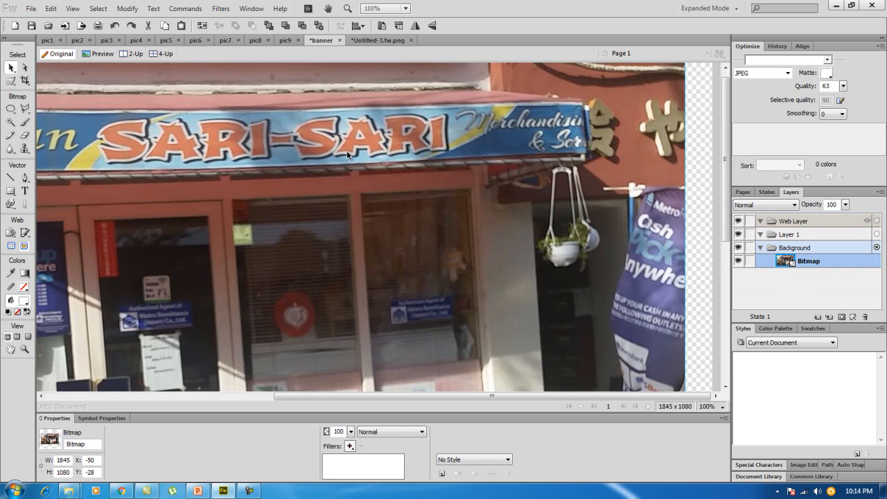
pyautogui.click(386, 40)
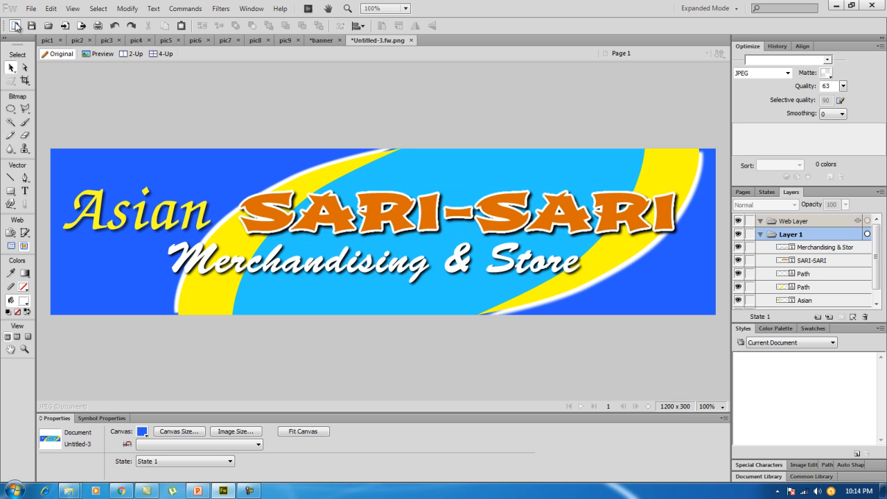
# - Save the design as a Fireworks PNG named banner in the linkpages folder
pyautogui.click(32, 8)
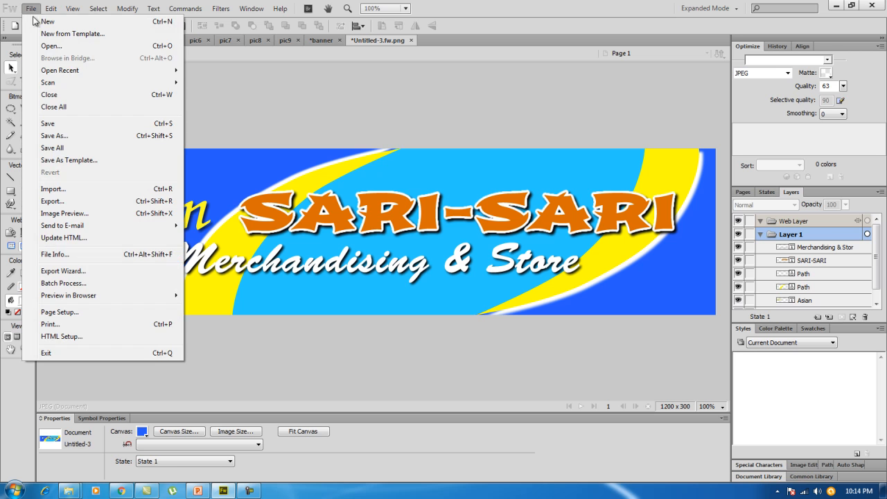
pyautogui.click(59, 135)
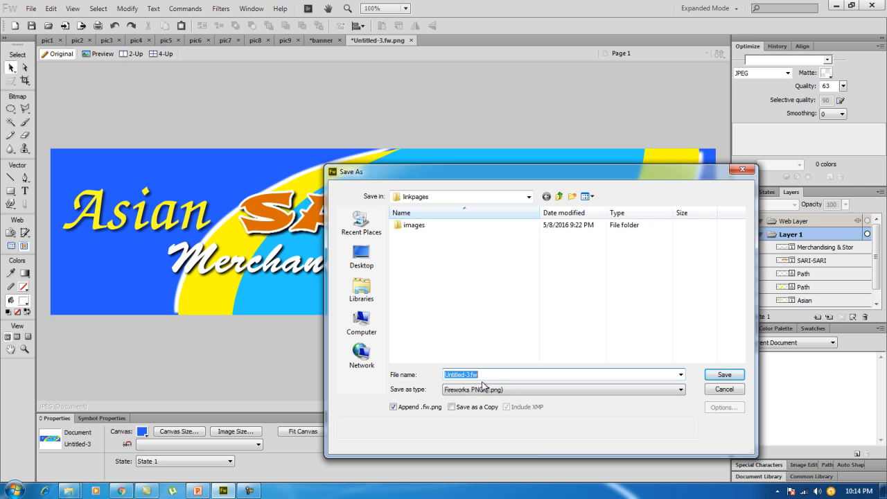
pyautogui.click(466, 375)
pyautogui.moveTo(470, 375); pyautogui.dragTo(399, 377)
pyautogui.moveTo(507, 375); pyautogui.dragTo(313, 375)
pyautogui.write('banner')
pyautogui.click(723, 375)
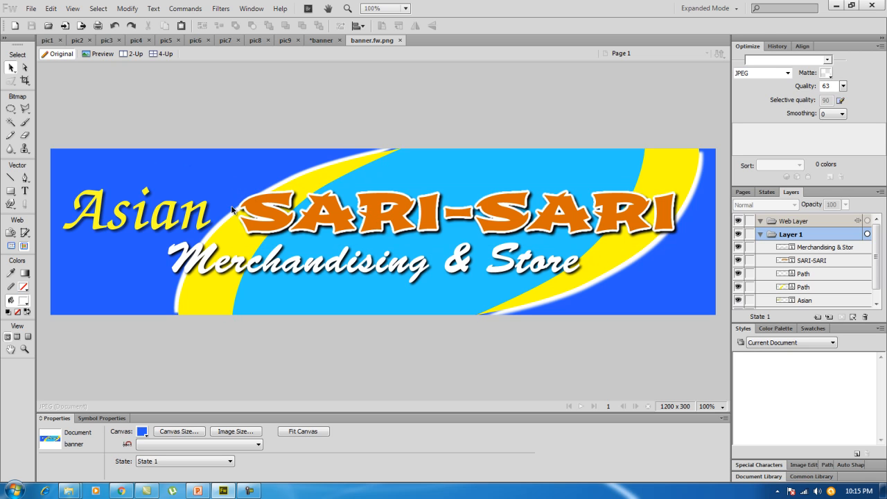
# - Start saving another version of the banner as banner.jpg in the linkpages folder, with JPEG as the file type
pyautogui.click(32, 9)
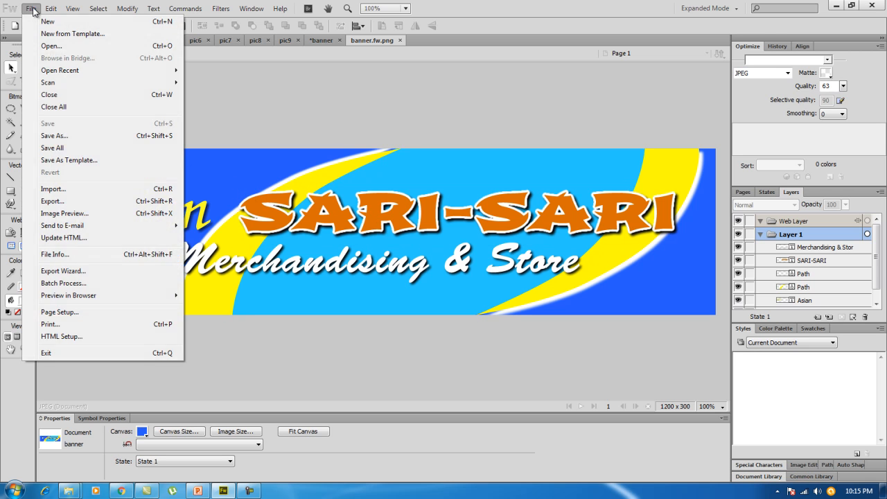
pyautogui.click(61, 136)
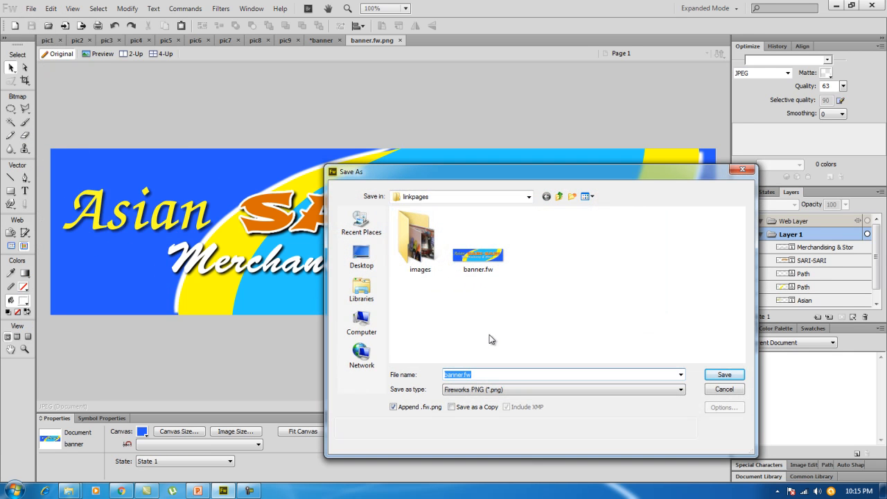
pyautogui.click(485, 389)
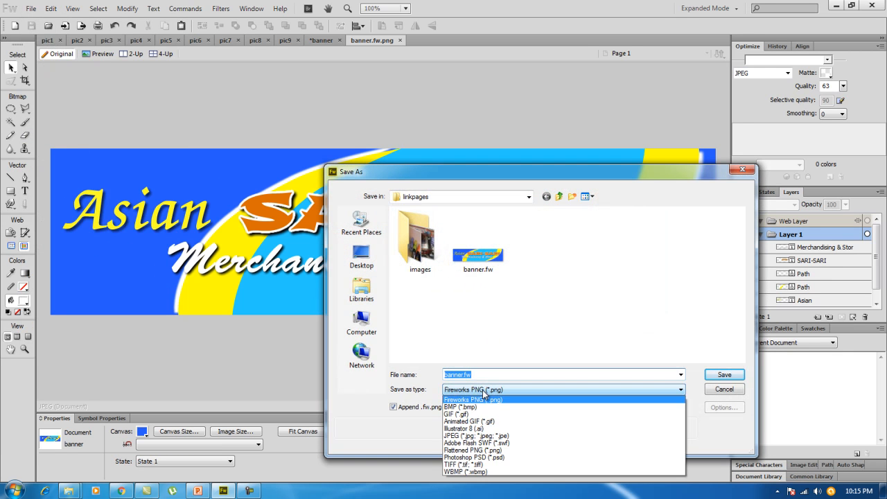
pyautogui.click(485, 435)
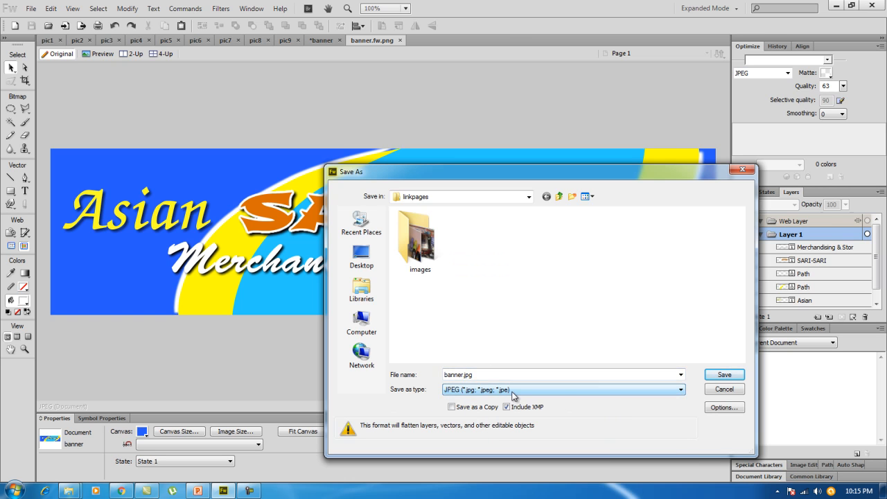
# - Apply the JPEG - Better Quality preset in the image options and save banner.jpg
pyautogui.click(733, 410)
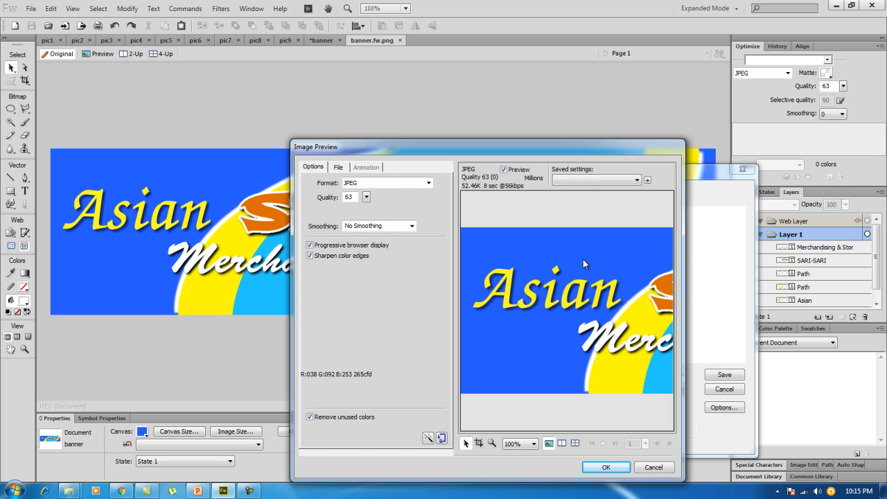
pyautogui.click(636, 181)
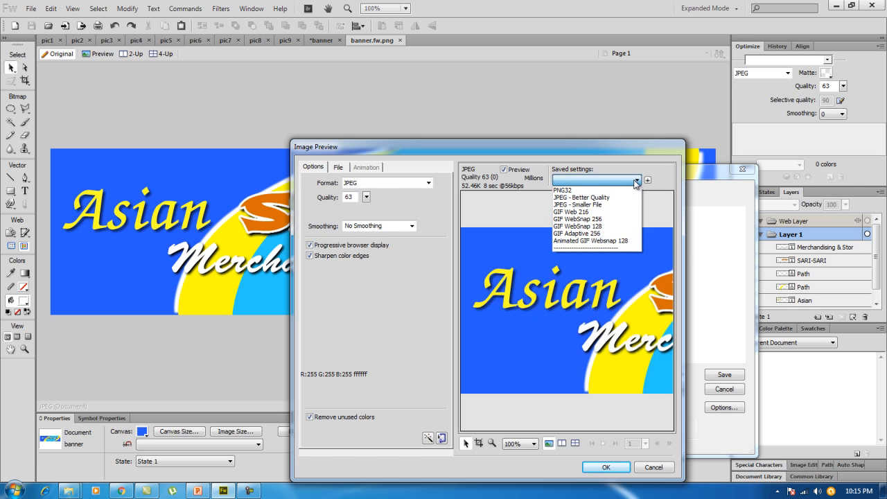
pyautogui.click(583, 215)
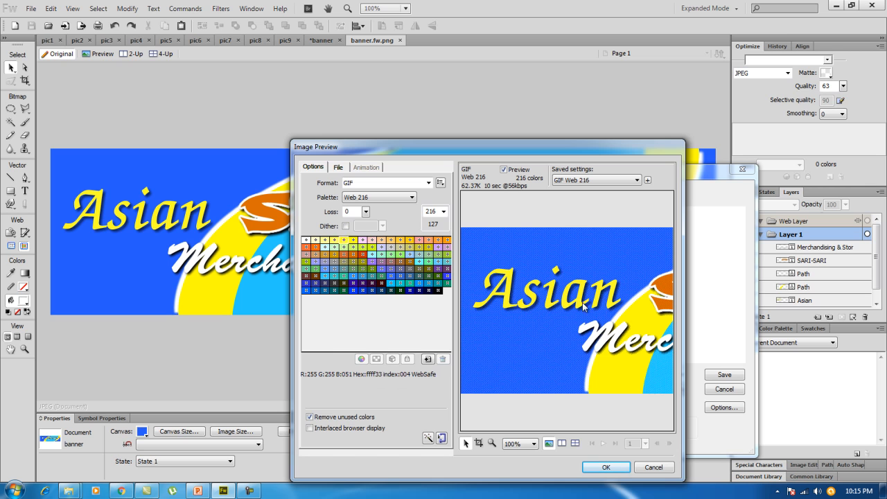
pyautogui.click(635, 180)
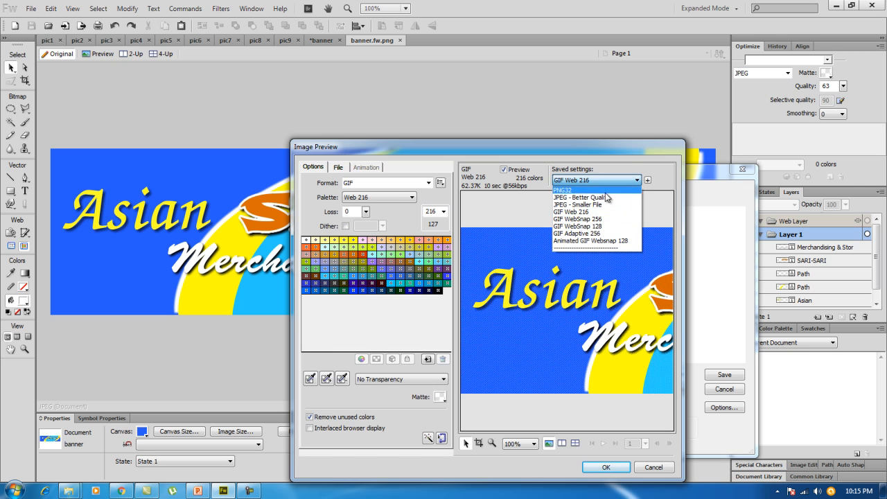
pyautogui.click(603, 198)
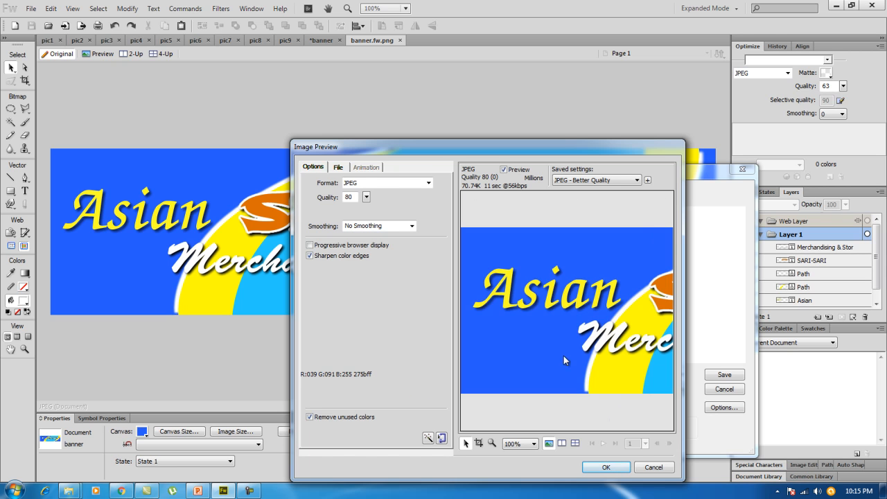
pyautogui.click(616, 467)
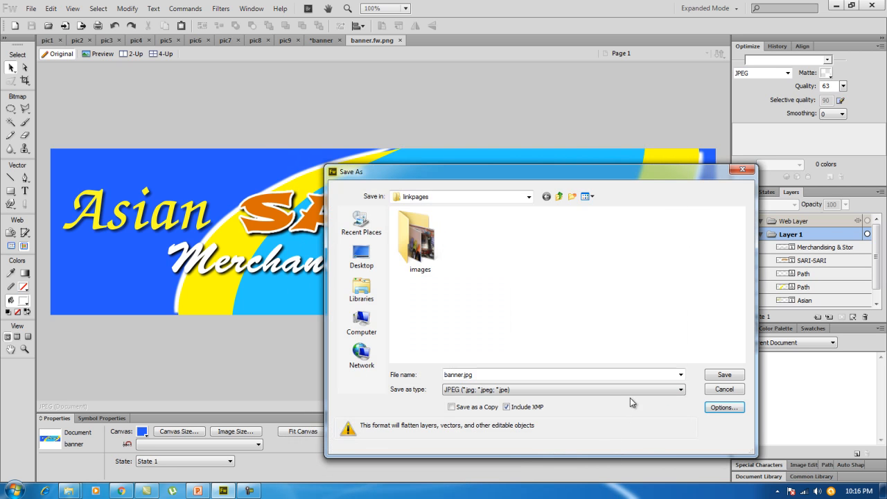
pyautogui.click(731, 378)
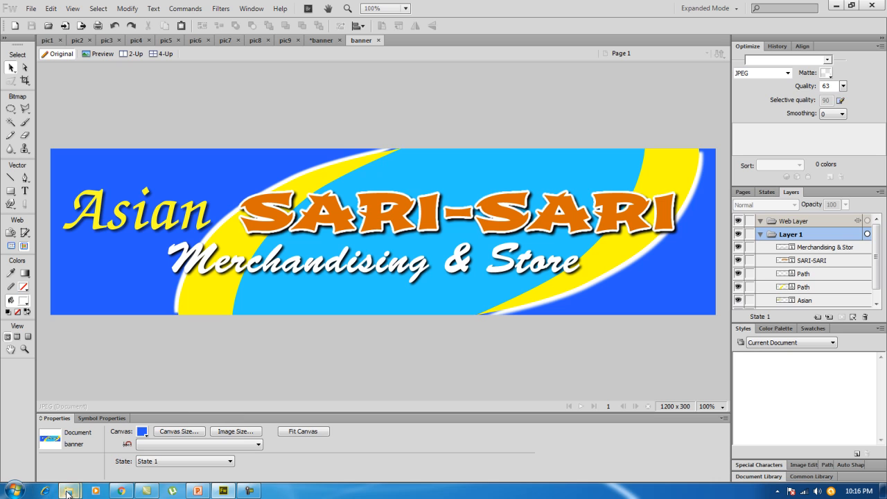
# - Switch to the linkpages folder in Windows Explorer, view the banner JPEG with Microsoft Office 2010, and close the viewer
pyautogui.moveTo(68, 493)
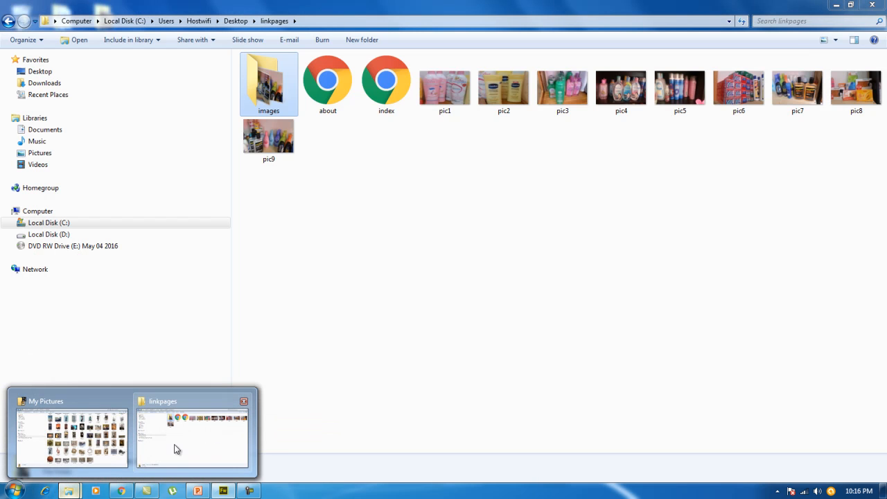
pyautogui.click(198, 450)
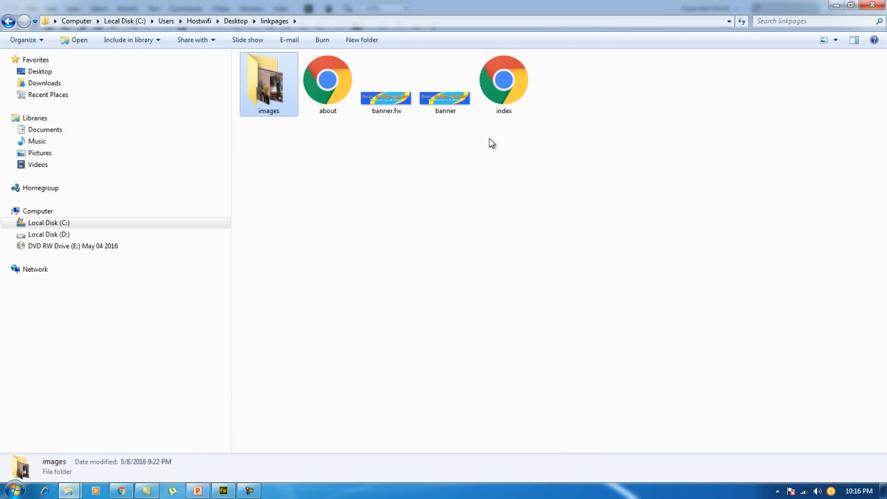
pyautogui.click(447, 102)
pyautogui.rightClick(446, 102)
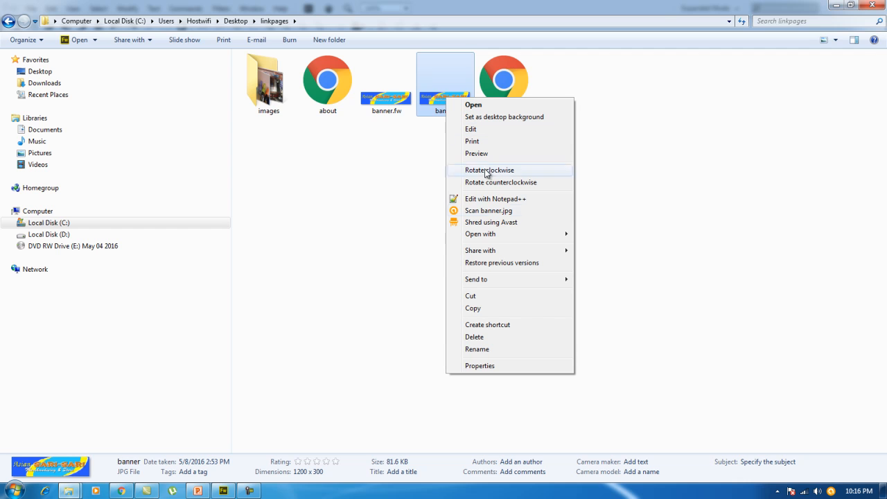
pyautogui.moveTo(531, 234)
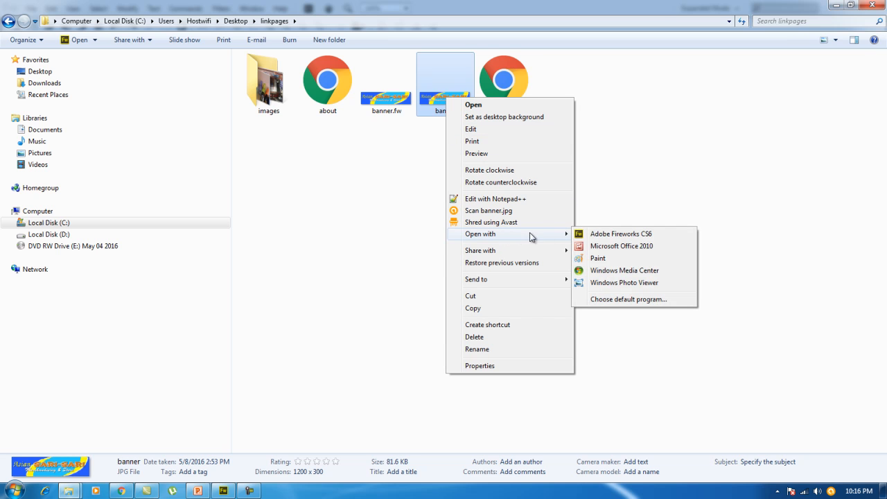
pyautogui.click(629, 247)
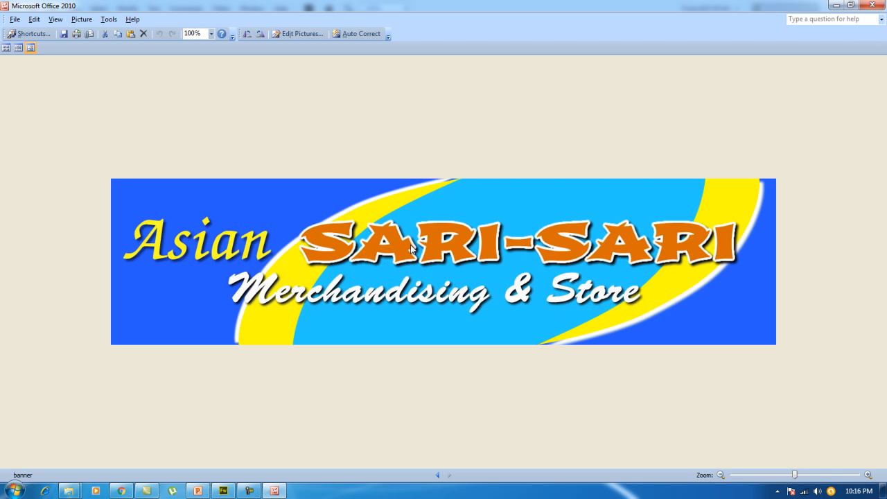
pyautogui.click(872, 6)
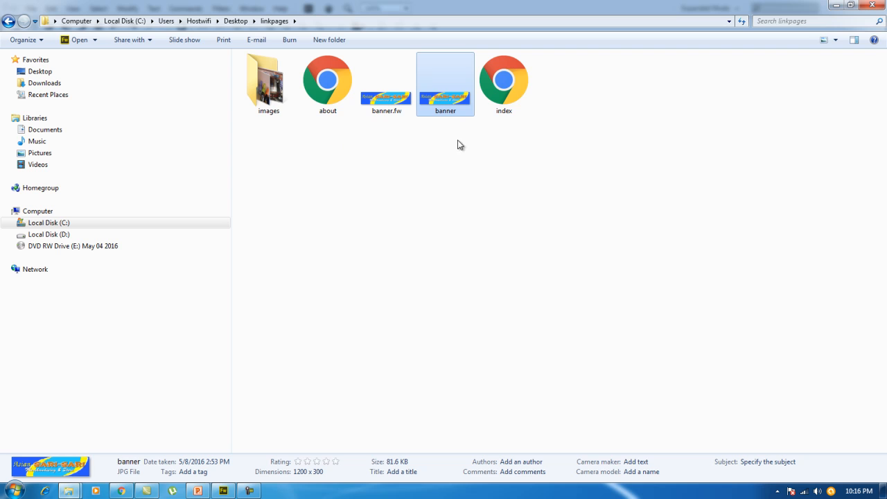
pyautogui.click(487, 138)
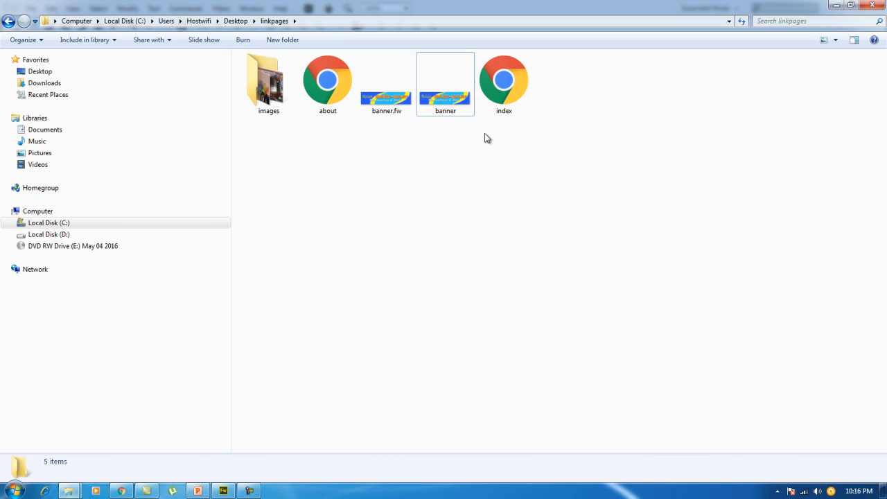
# - Open the index page from the linkpages folder in Chrome to view it, and return to the banner in Fireworks
pyautogui.click(454, 107)
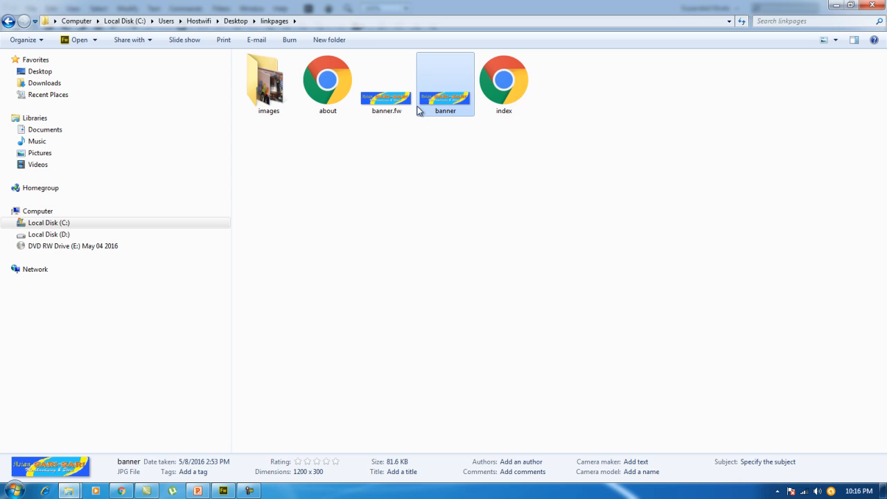
pyautogui.click(513, 87)
pyautogui.doubleClick(515, 88)
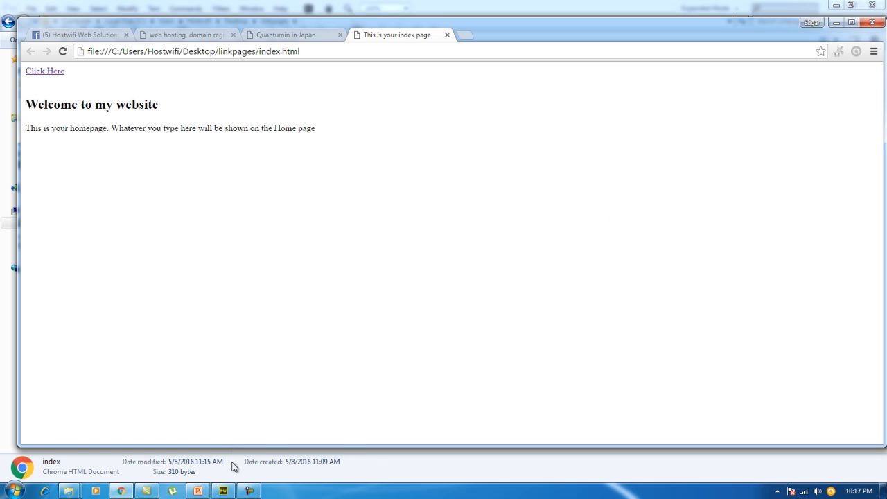
pyautogui.click(223, 490)
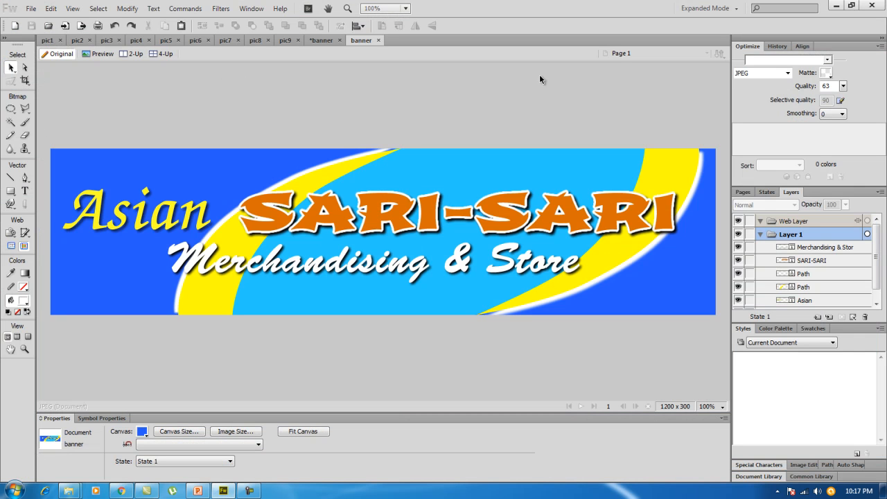